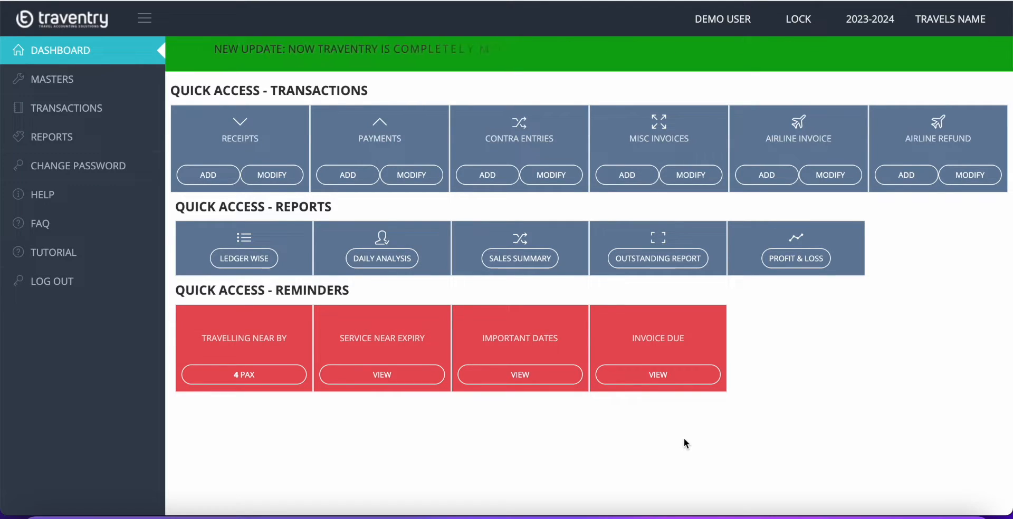
Look through the Masters, Transactions and Reports sections, and return to the Dashboard
{"action": "left_click", "coordinate": [104, 85]}
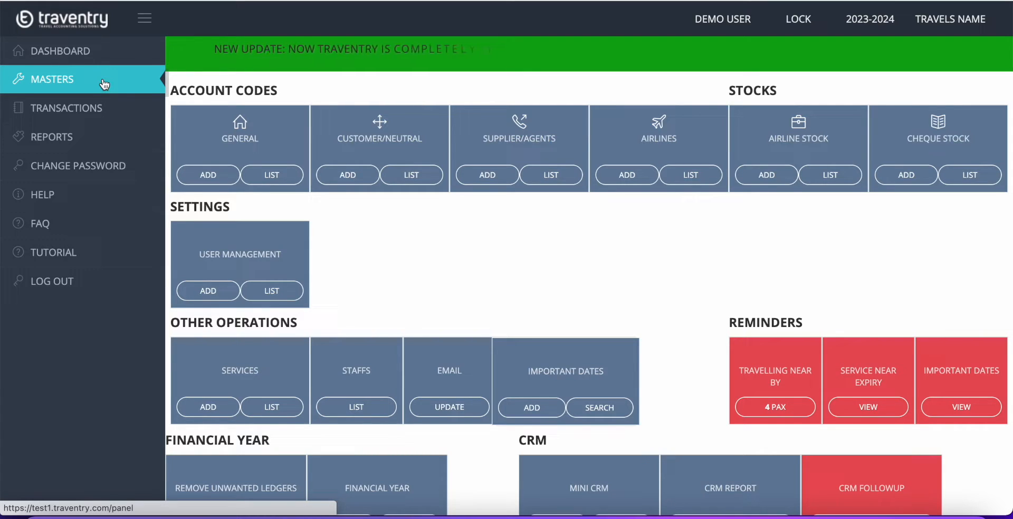
{"action": "left_click", "coordinate": [69, 109]}
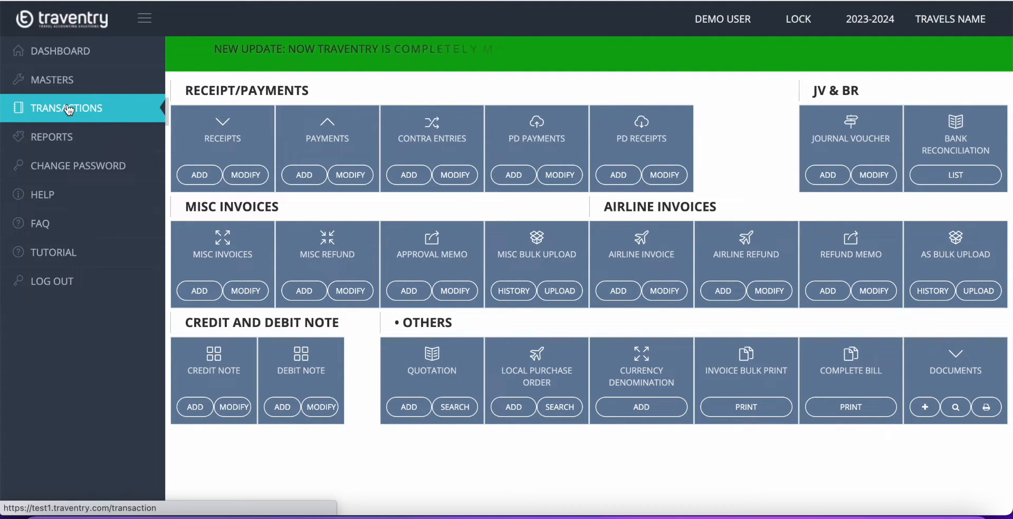
{"action": "left_click", "coordinate": [50, 138]}
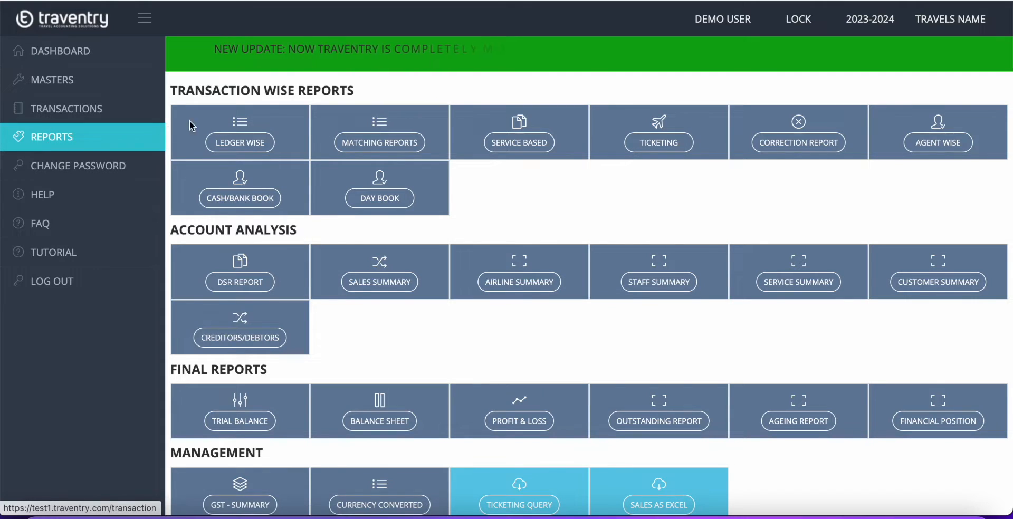
{"action": "left_click", "coordinate": [123, 55]}
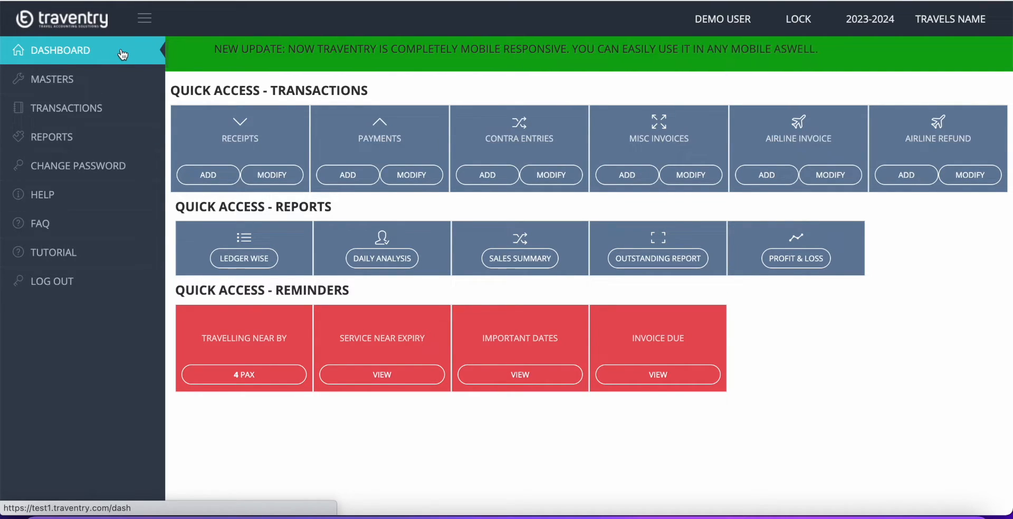
Open a new Customer/Neutral ledger form in Masters and review its Staff/Group, Notes, ACL Type and Uniq Code fields
{"action": "left_click", "coordinate": [115, 87]}
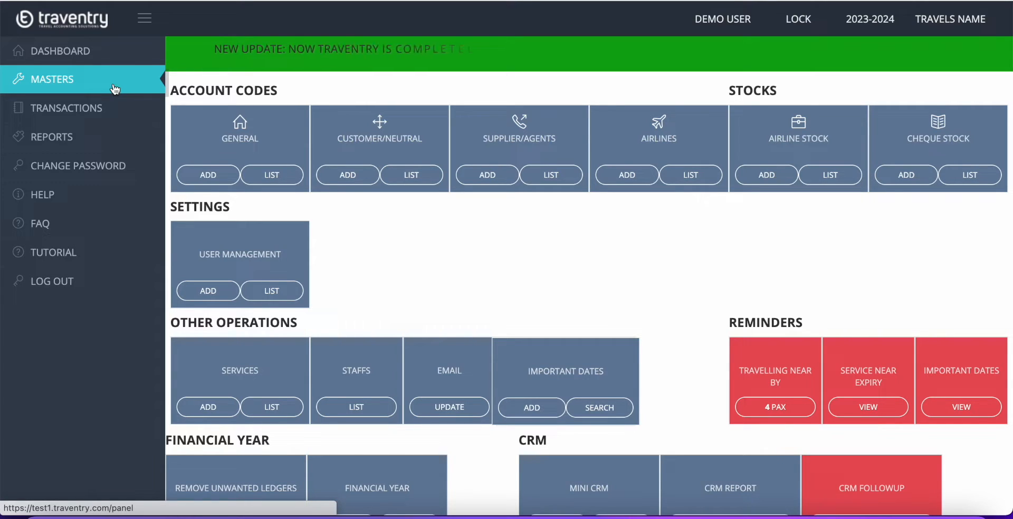
{"action": "left_click", "coordinate": [347, 174]}
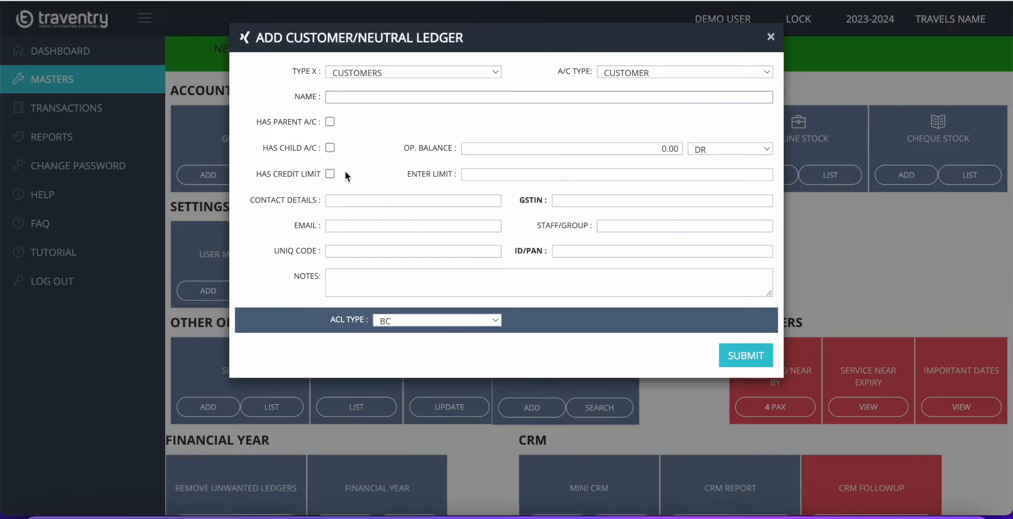
{"action": "triple_click", "coordinate": [564, 228]}
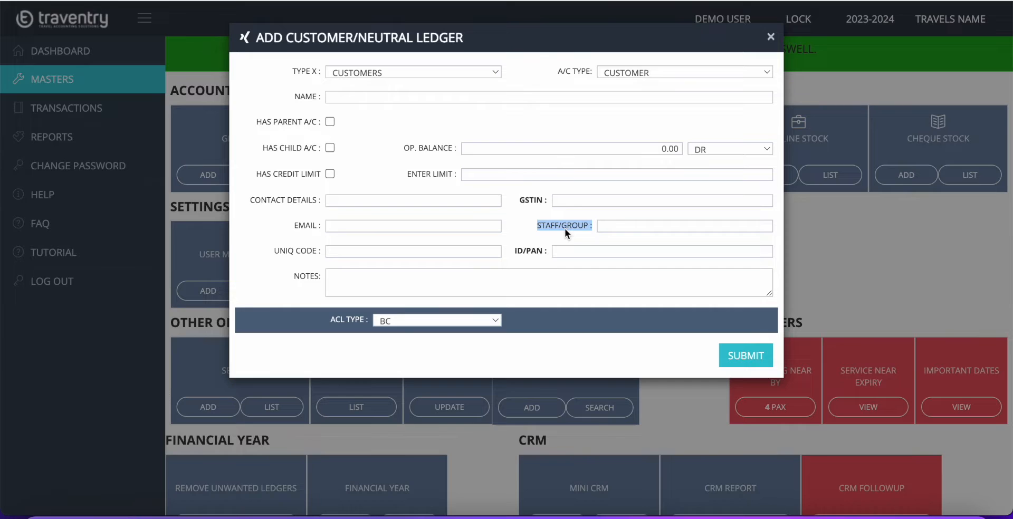
{"action": "left_click", "coordinate": [531, 283]}
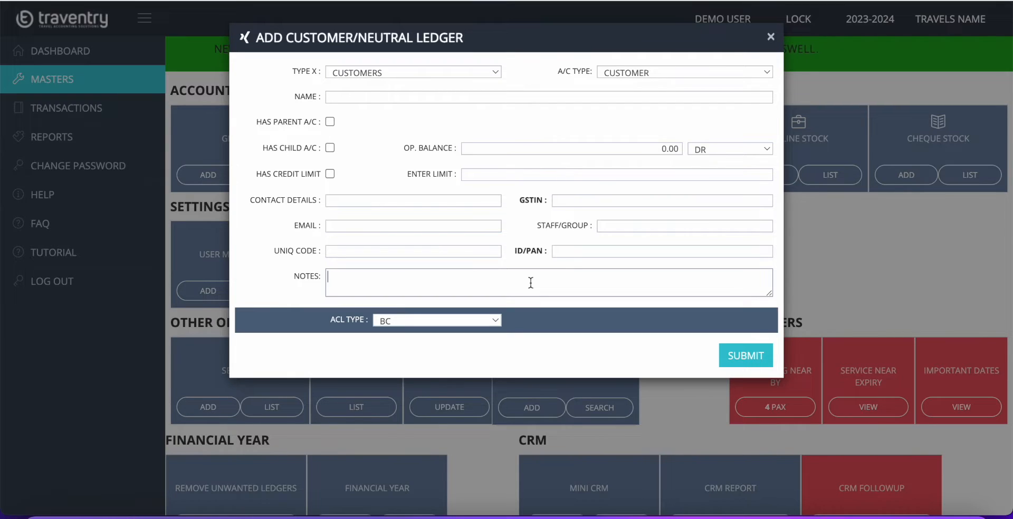
{"action": "left_click", "coordinate": [470, 321]}
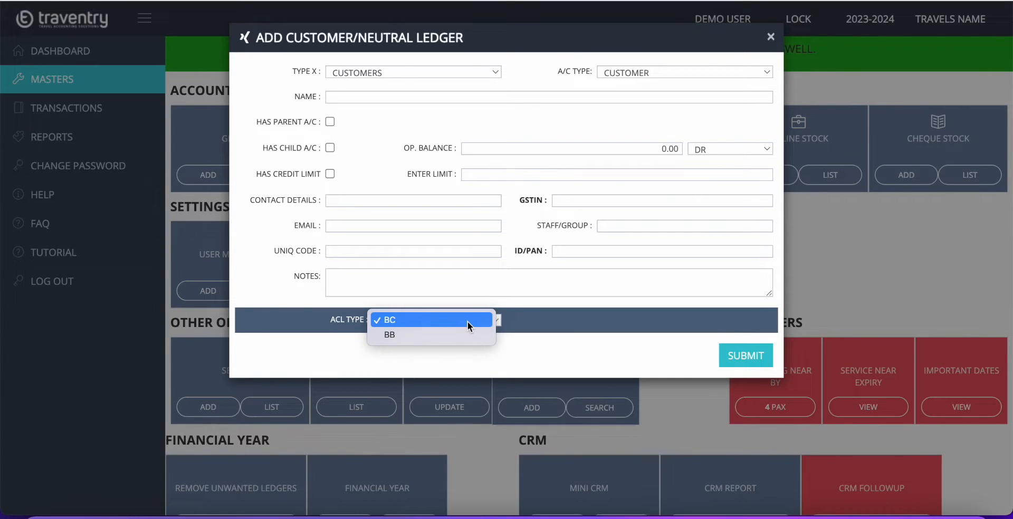
{"action": "left_click", "coordinate": [437, 248]}
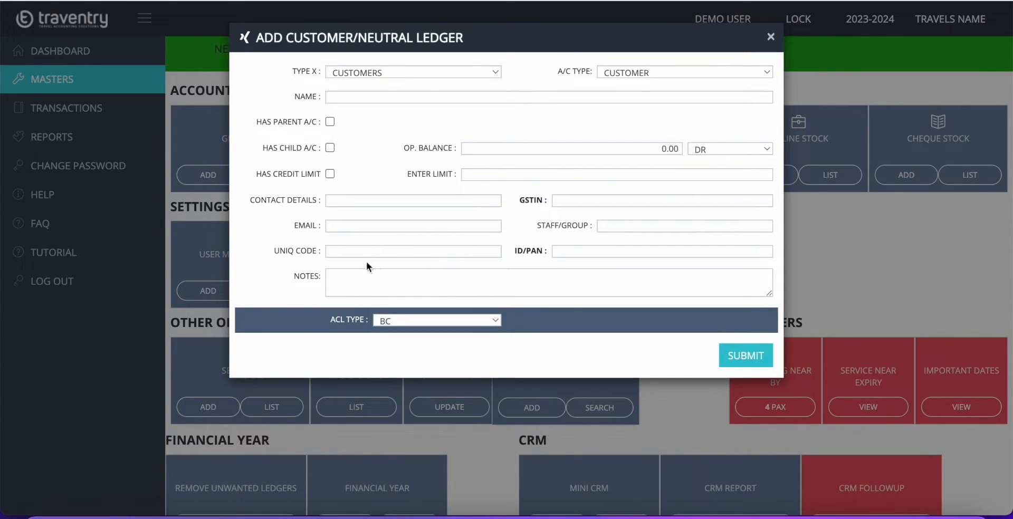
{"action": "triple_click", "coordinate": [311, 255]}
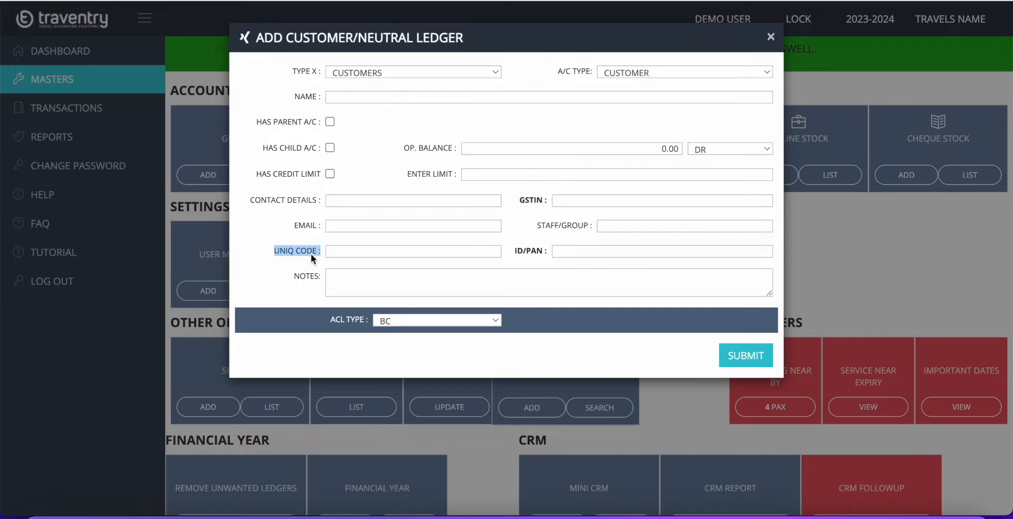
Create the customer ledger by entering the customer's name, contact number and GSTIN, and submit it
{"action": "left_click", "coordinate": [391, 98]}
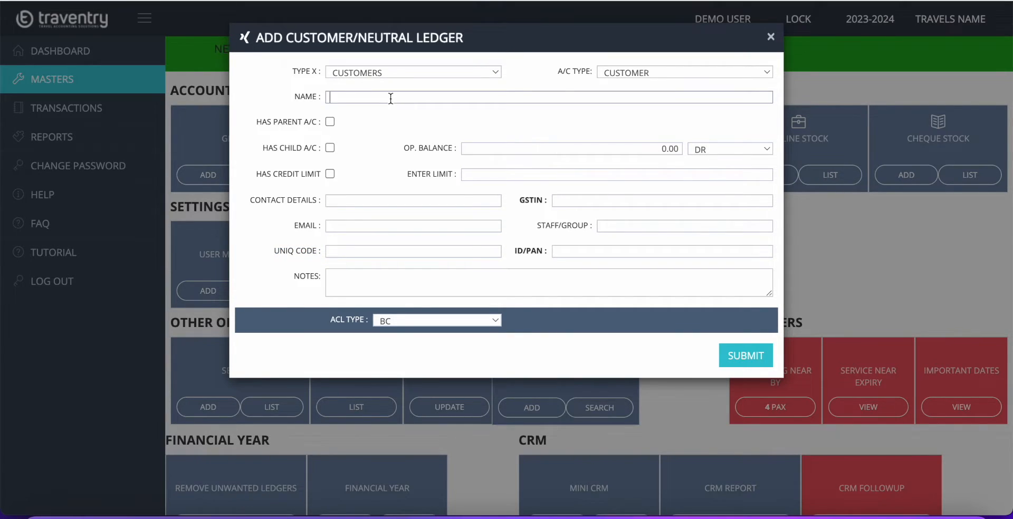
{"action": "type", "text": "JOHN DOE"}
{"action": "left_click", "coordinate": [413, 197]}
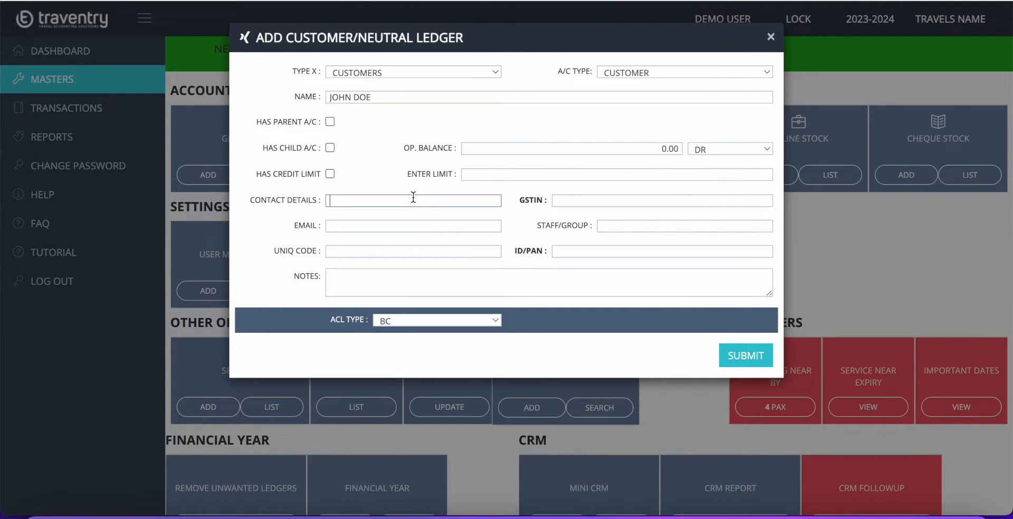
{"action": "type", "text": "9090909090"}
{"action": "left_click", "coordinate": [558, 201]}
{"action": "type", "text": "32A21"}
{"action": "type", "text": "234357"}
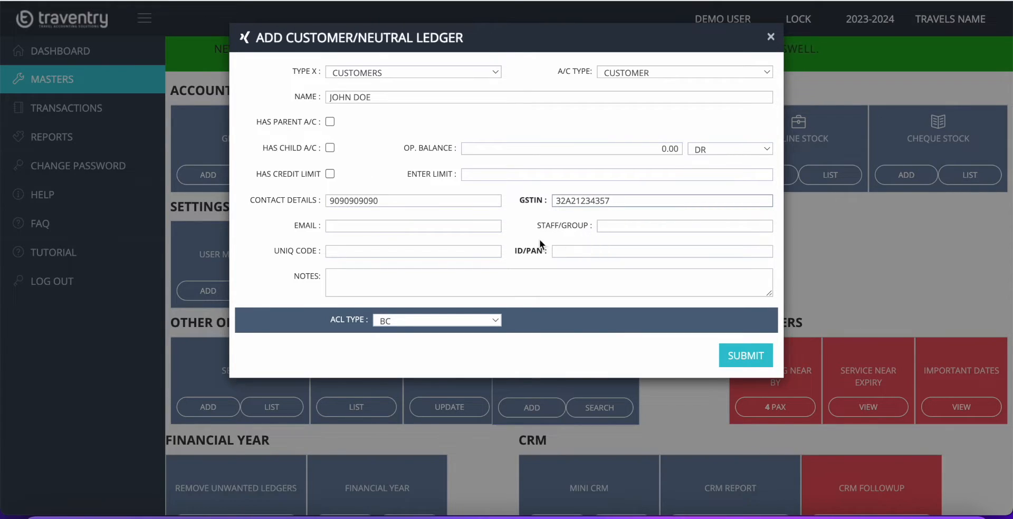
{"action": "left_click", "coordinate": [419, 271]}
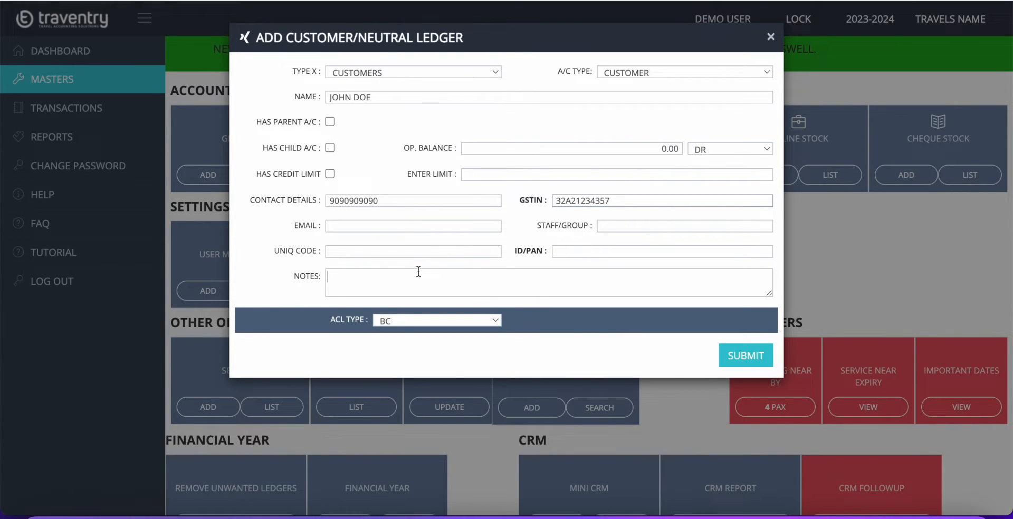
{"action": "left_click", "coordinate": [409, 225]}
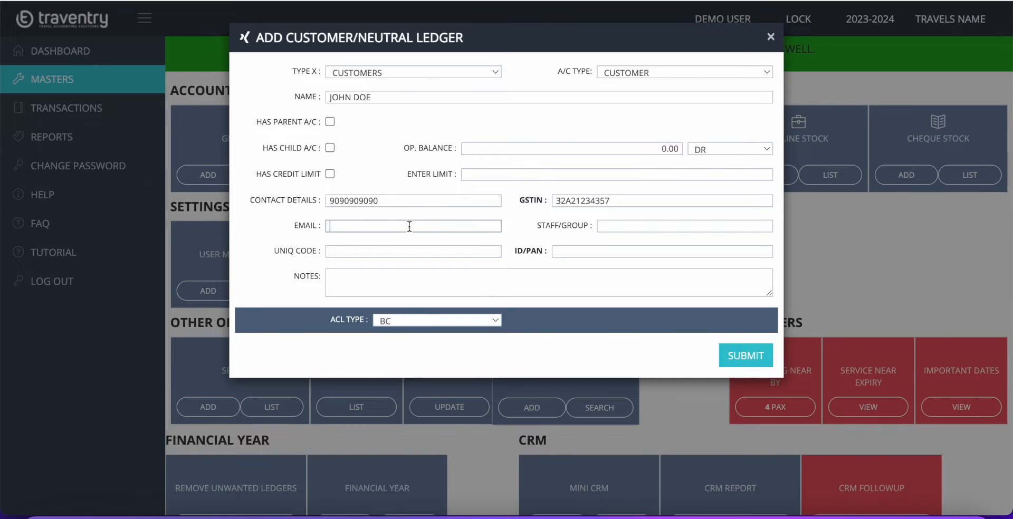
{"action": "left_click", "coordinate": [737, 358]}
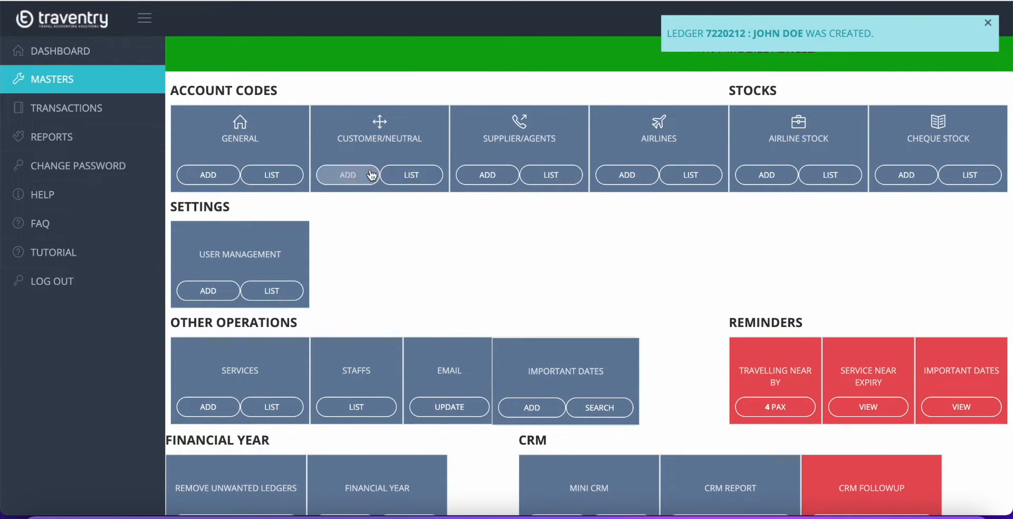
Examine the Customer/Neutral ledger form with its type set to Neutral, and close it without submitting
{"action": "left_click", "coordinate": [350, 174]}
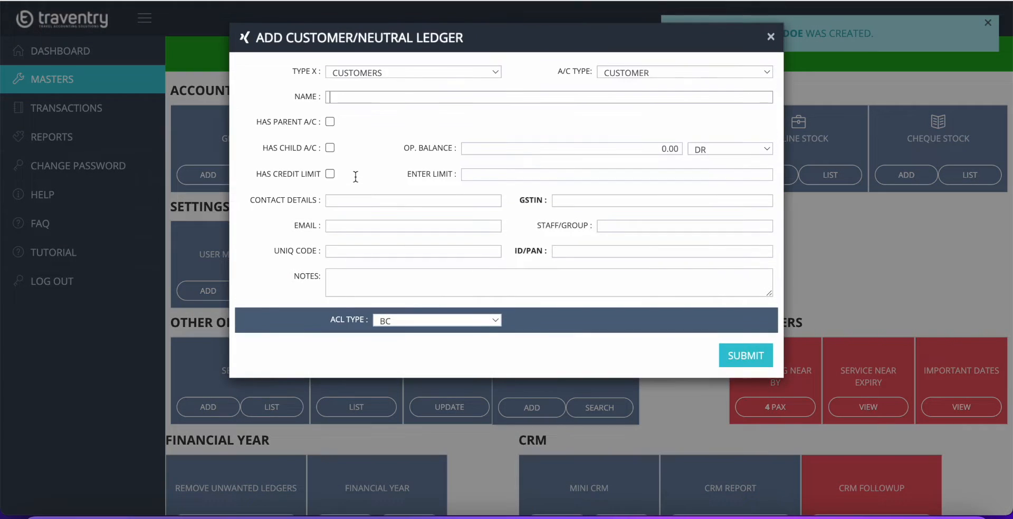
{"action": "left_click", "coordinate": [375, 74]}
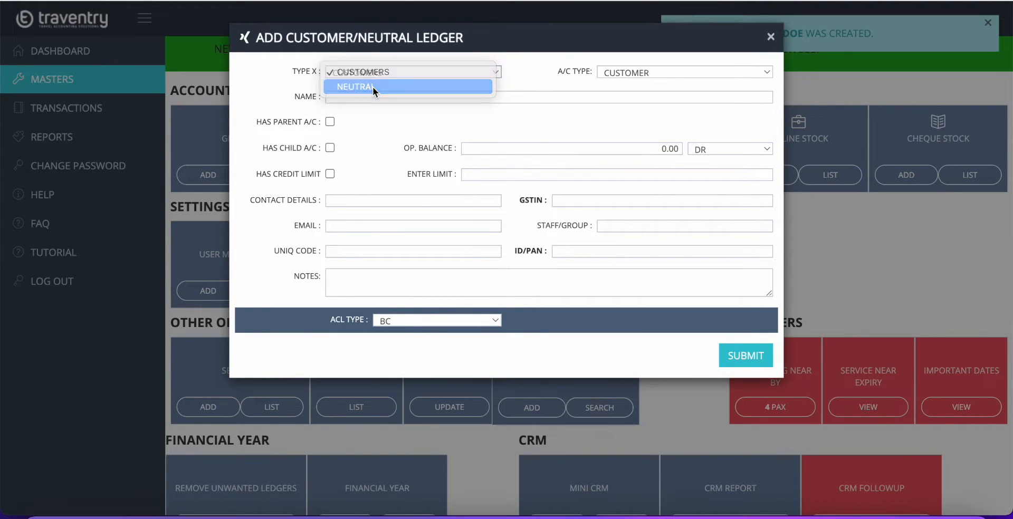
{"action": "left_click", "coordinate": [373, 87]}
{"action": "left_click", "coordinate": [373, 97]}
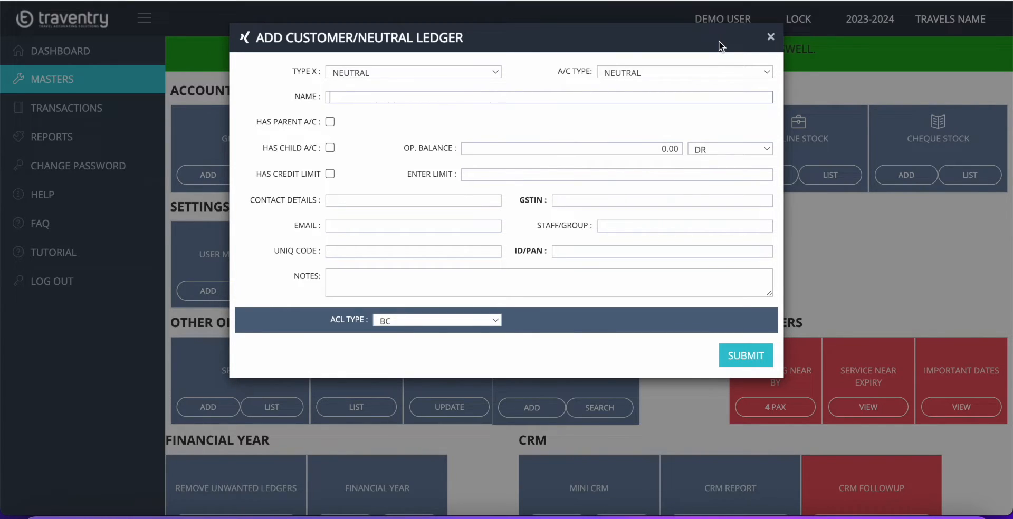
{"action": "left_click", "coordinate": [769, 46]}
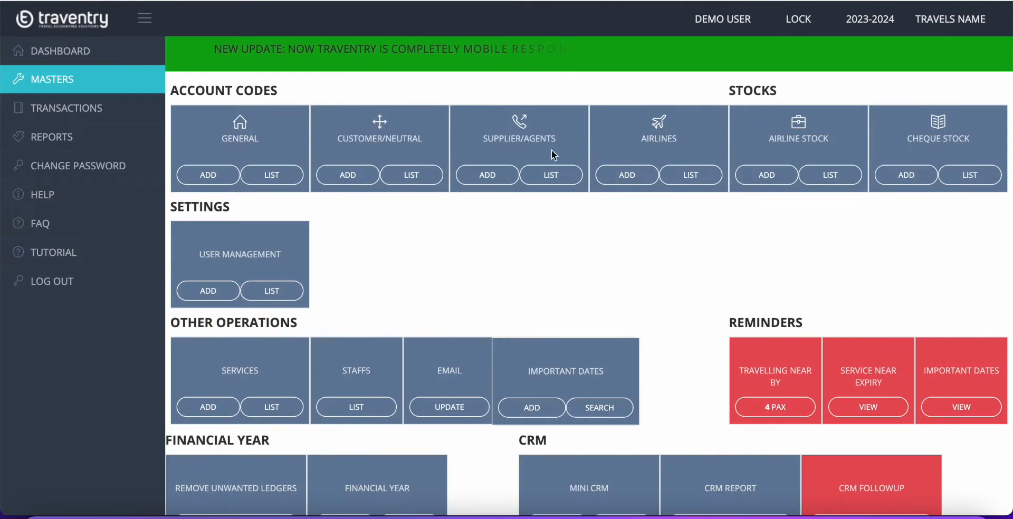
Review the Customer/Neutral ledger list and the details of the newly added customer, and close both
{"action": "left_click", "coordinate": [416, 179]}
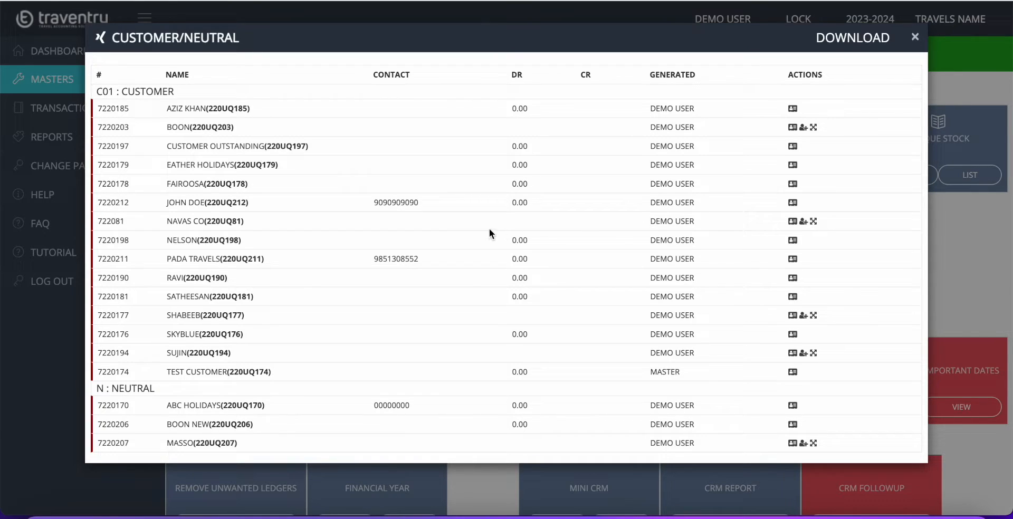
{"action": "left_click", "coordinate": [793, 204]}
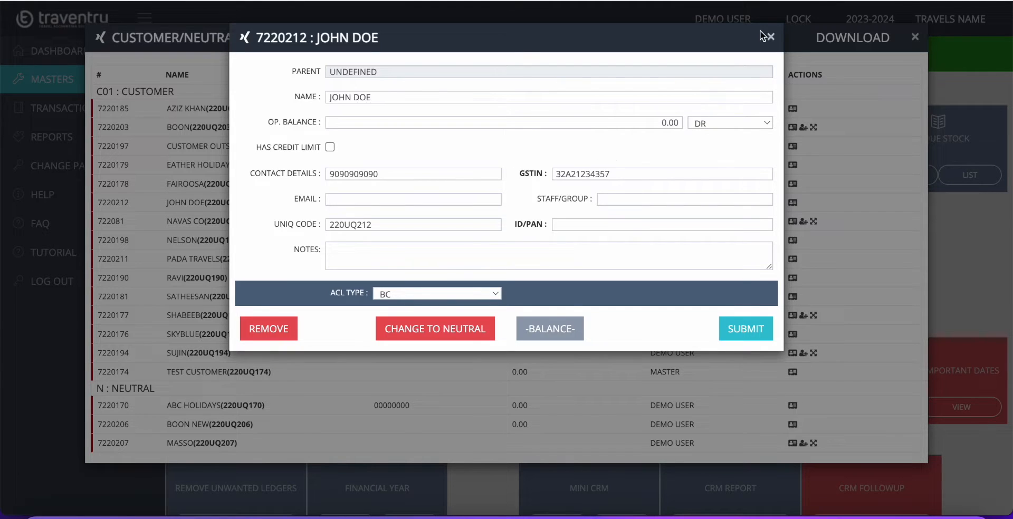
{"action": "left_click", "coordinate": [771, 38]}
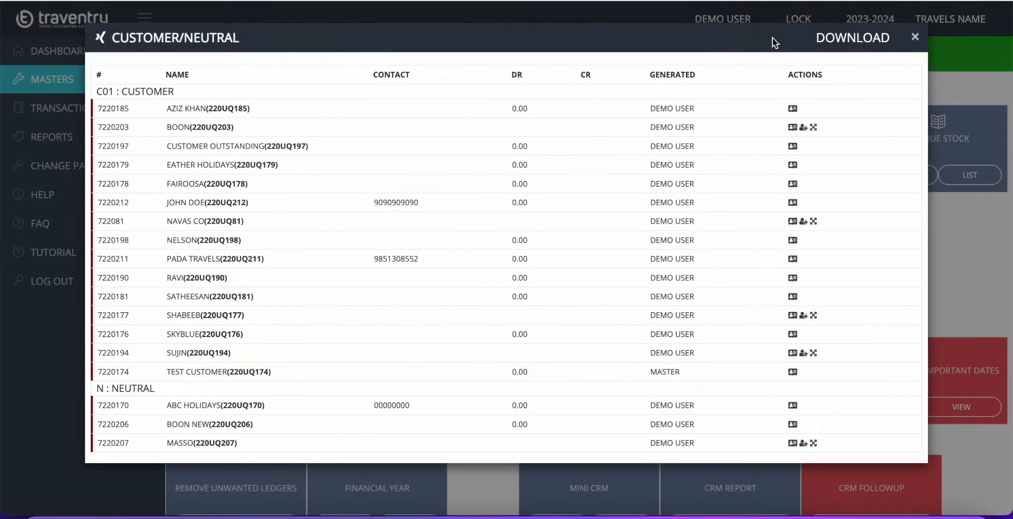
{"action": "left_click", "coordinate": [915, 38]}
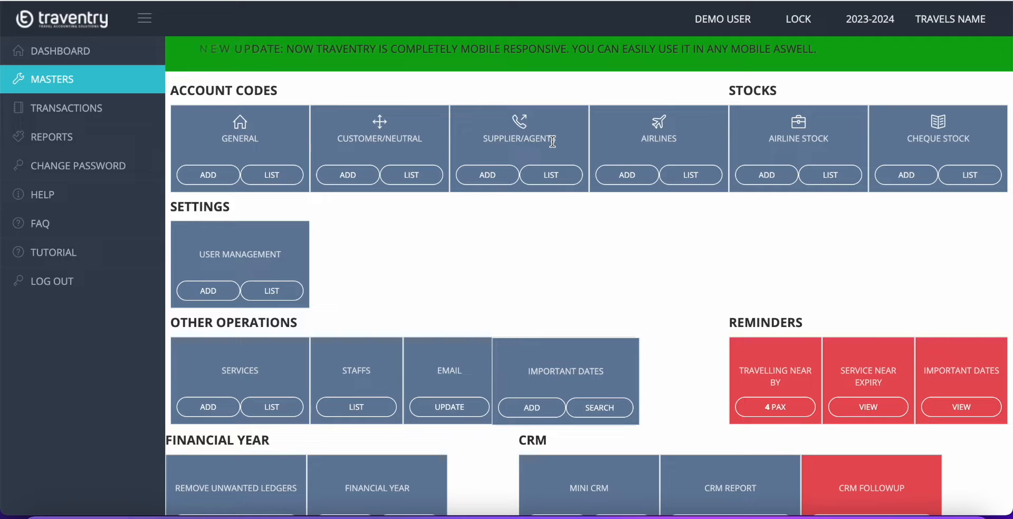
Examine the new Supplier/Agents form with the type switched to Agents, and close it without submitting
{"action": "left_click", "coordinate": [492, 170]}
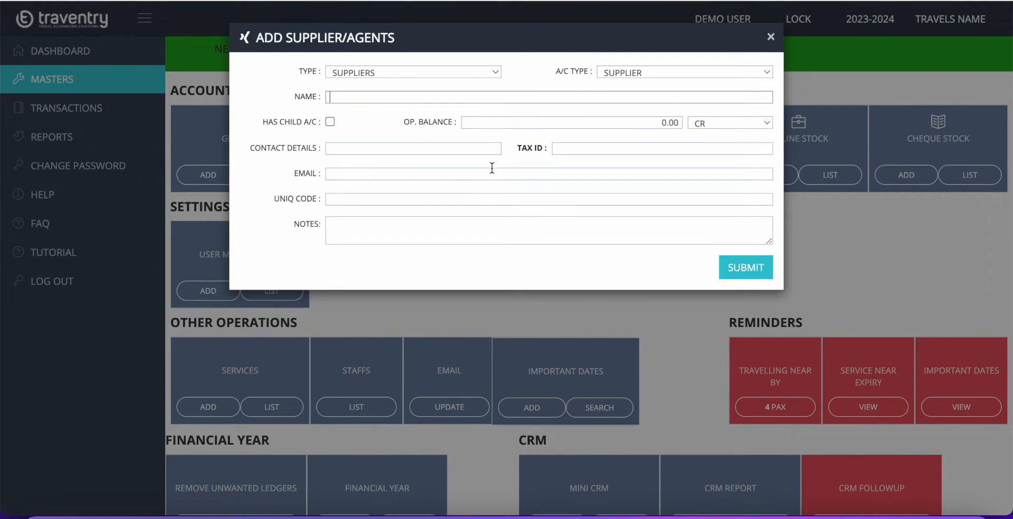
{"action": "left_click", "coordinate": [454, 72]}
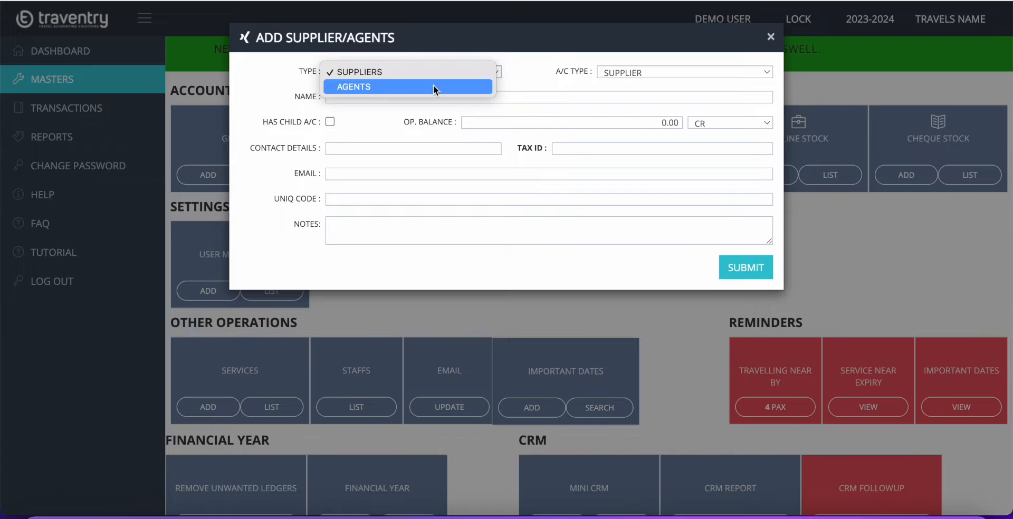
{"action": "left_click", "coordinate": [432, 85]}
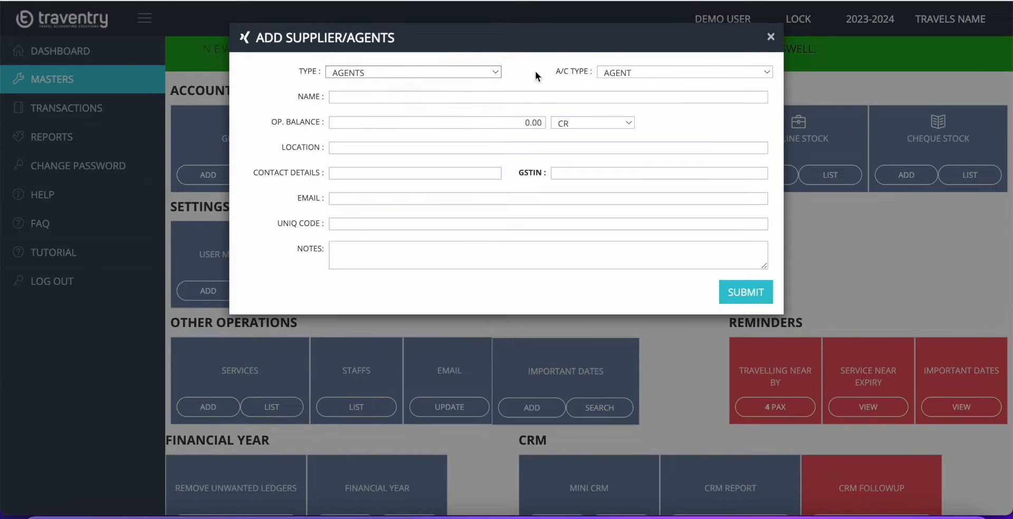
{"action": "left_click", "coordinate": [771, 36]}
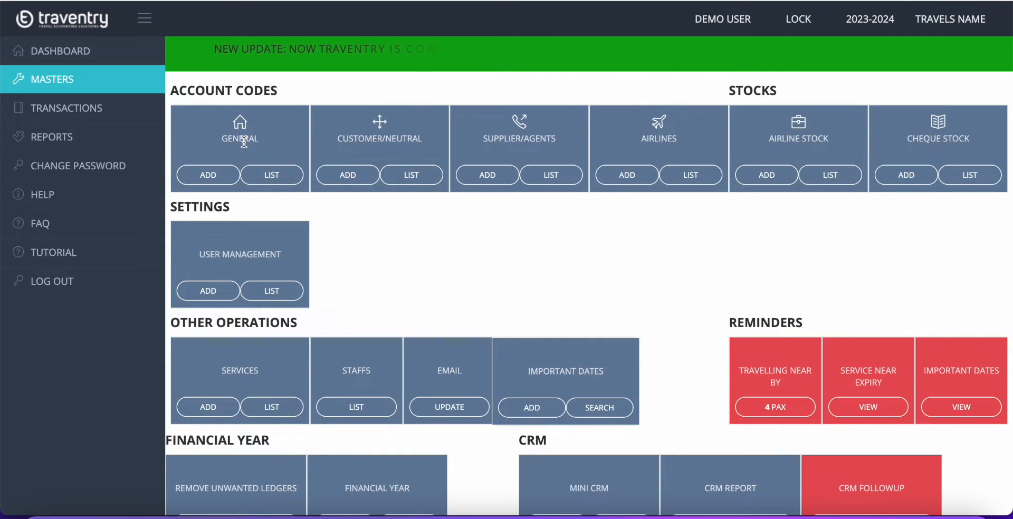
Open a new general ledger form and review the available account types and the titles offered for Assets
{"action": "left_click", "coordinate": [218, 173]}
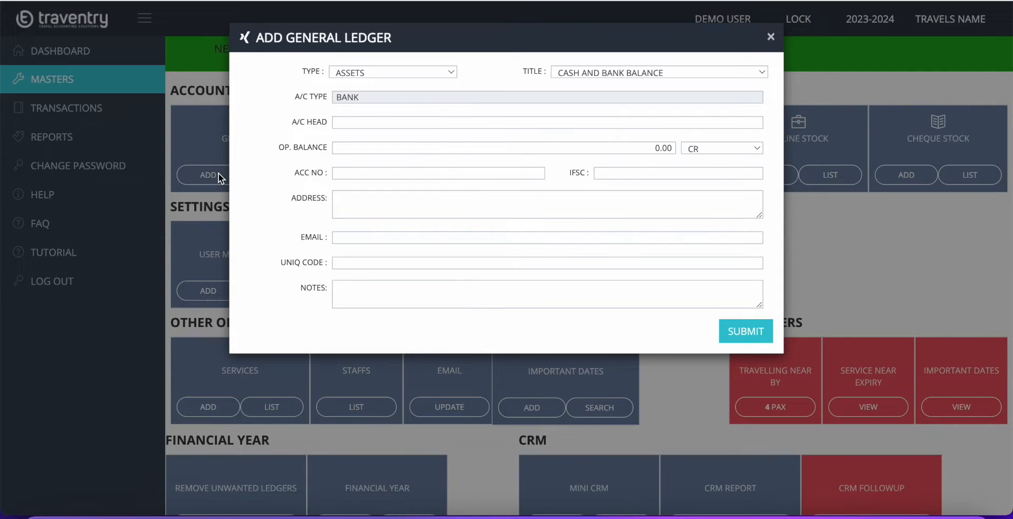
{"action": "left_click", "coordinate": [367, 74]}
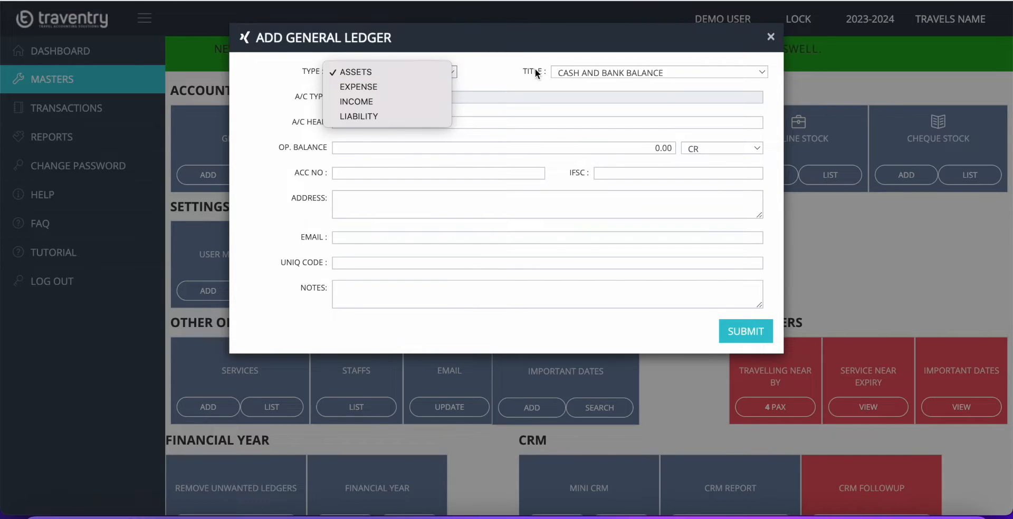
{"action": "left_click", "coordinate": [505, 71]}
{"action": "left_click", "coordinate": [577, 75]}
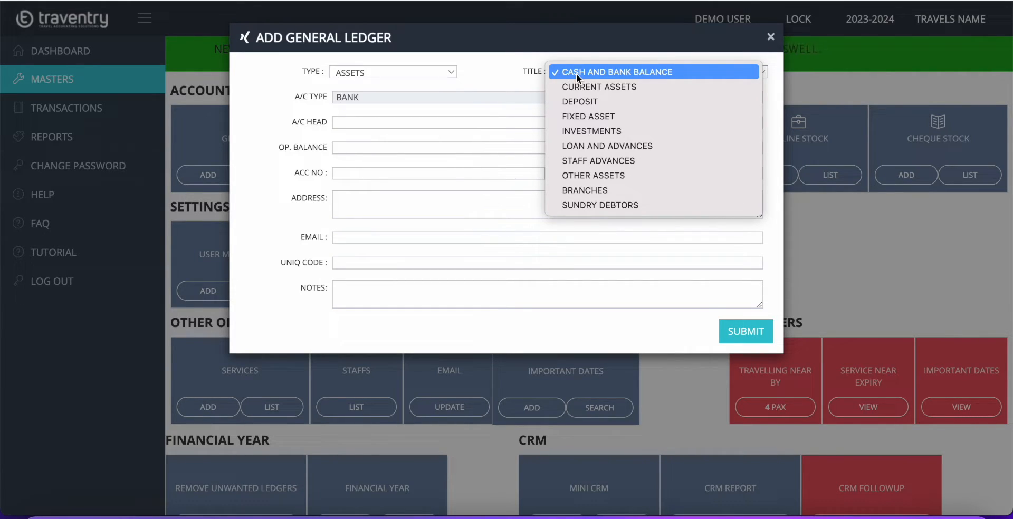
{"action": "left_click", "coordinate": [576, 74]}
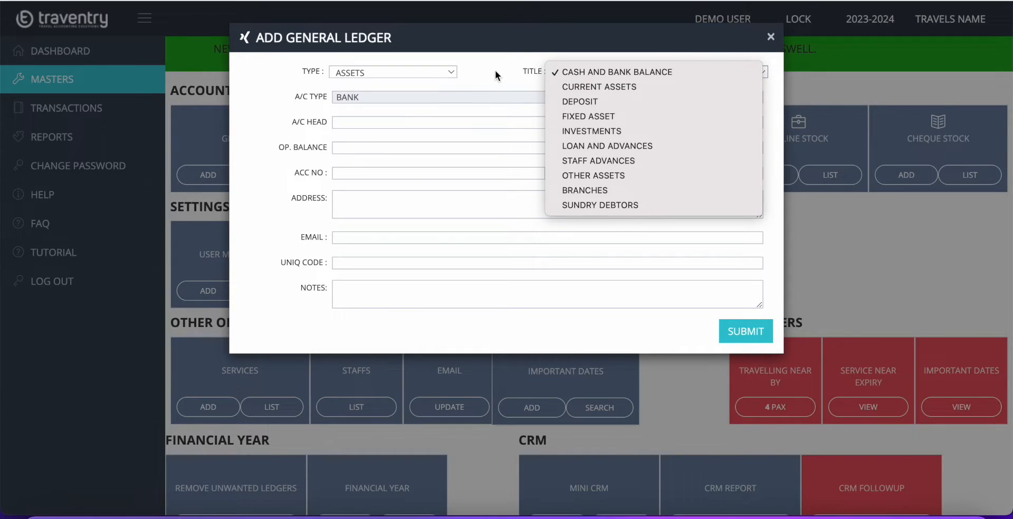
Set the general ledger type to Liability and review the titles offered for it, keeping Capital Account
{"action": "left_click", "coordinate": [442, 74]}
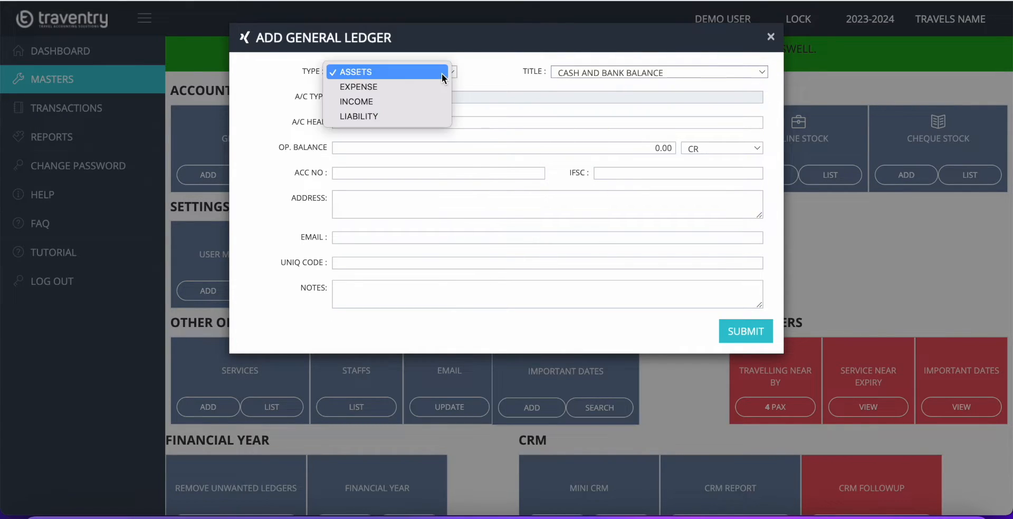
{"action": "left_click", "coordinate": [388, 116]}
{"action": "left_click", "coordinate": [568, 72]}
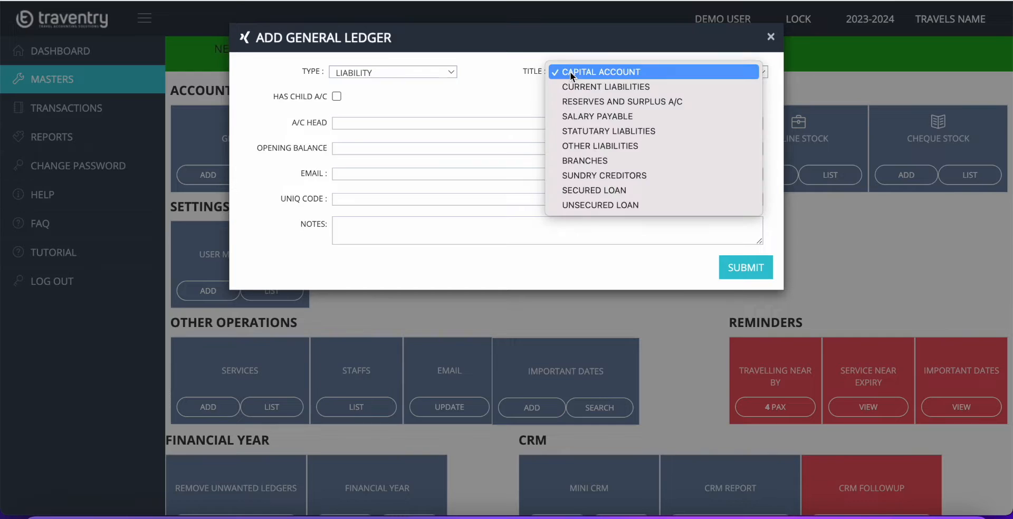
{"action": "left_click", "coordinate": [553, 74]}
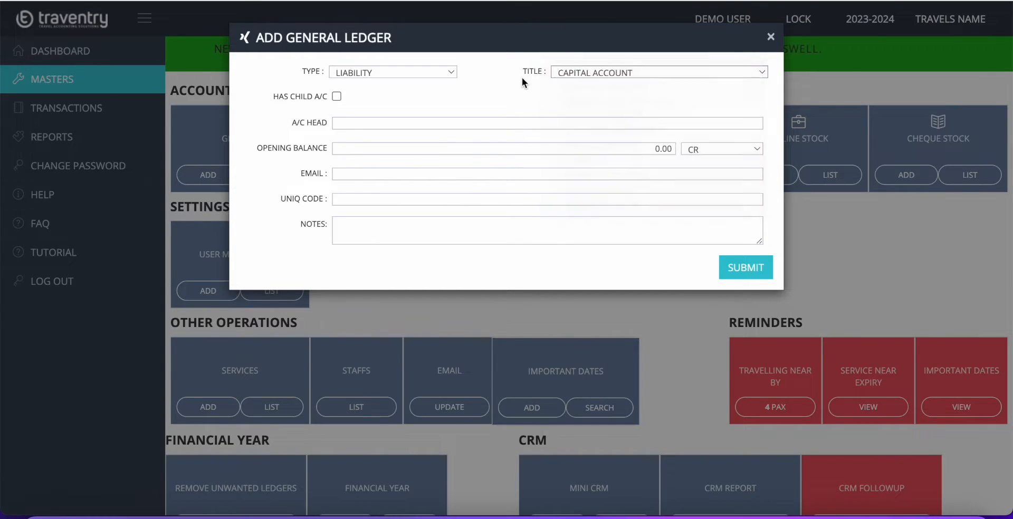
Switch the general ledger type back to Assets, check the bank account fields, and close the form without submitting
{"action": "left_click", "coordinate": [444, 70]}
{"action": "left_click", "coordinate": [403, 27]}
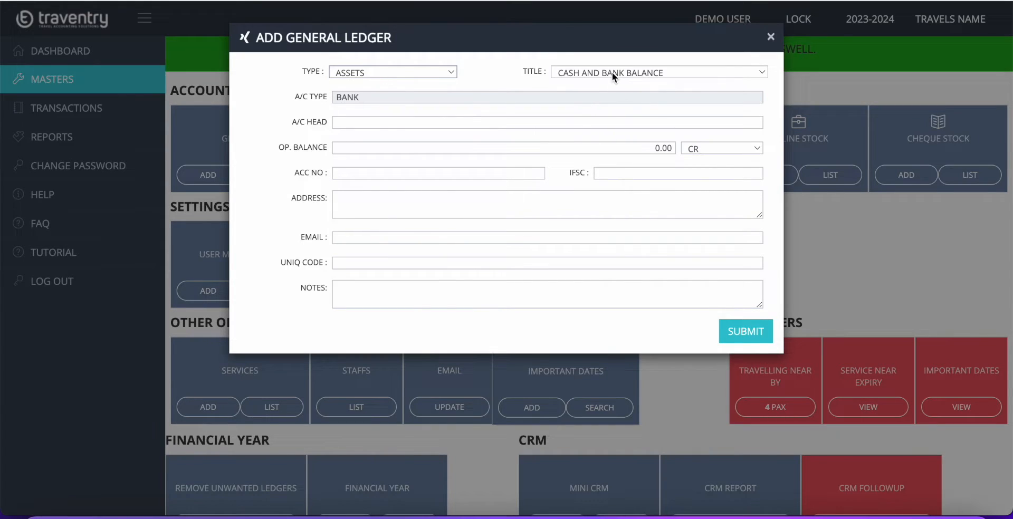
{"action": "left_click", "coordinate": [523, 121]}
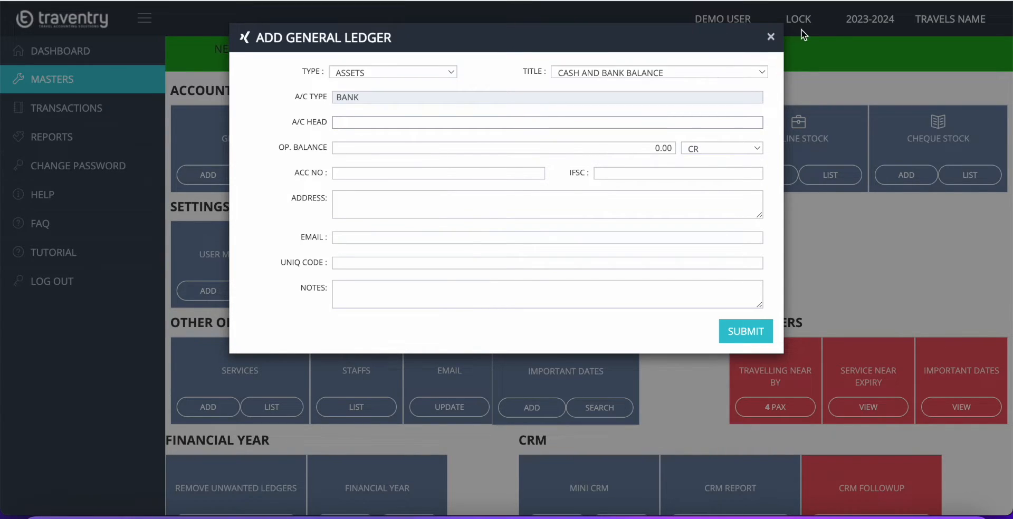
{"action": "left_click", "coordinate": [770, 38]}
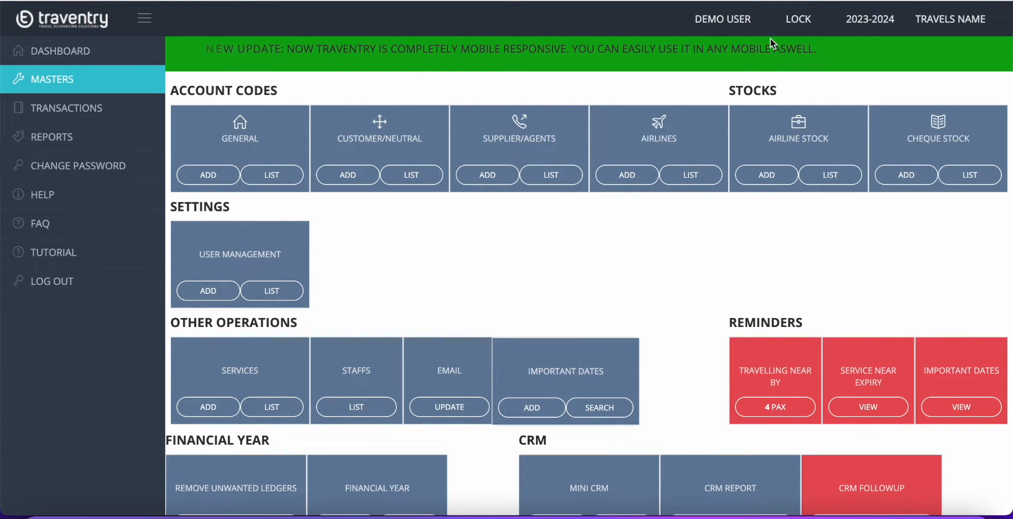
Review the general ledger list under Assets, Liability, Income and Expense, then view the blank general ledger form and close it
{"action": "left_click", "coordinate": [271, 176]}
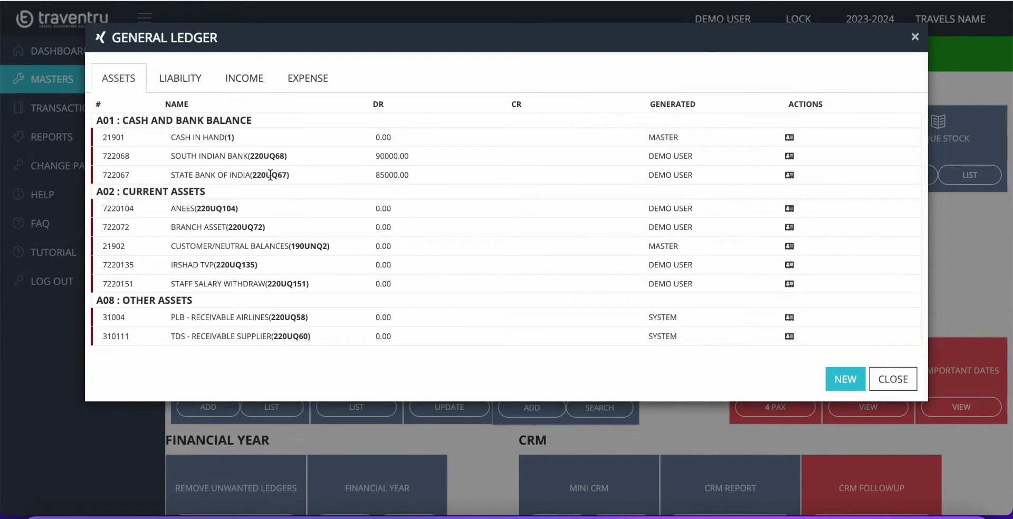
{"action": "left_click", "coordinate": [187, 80]}
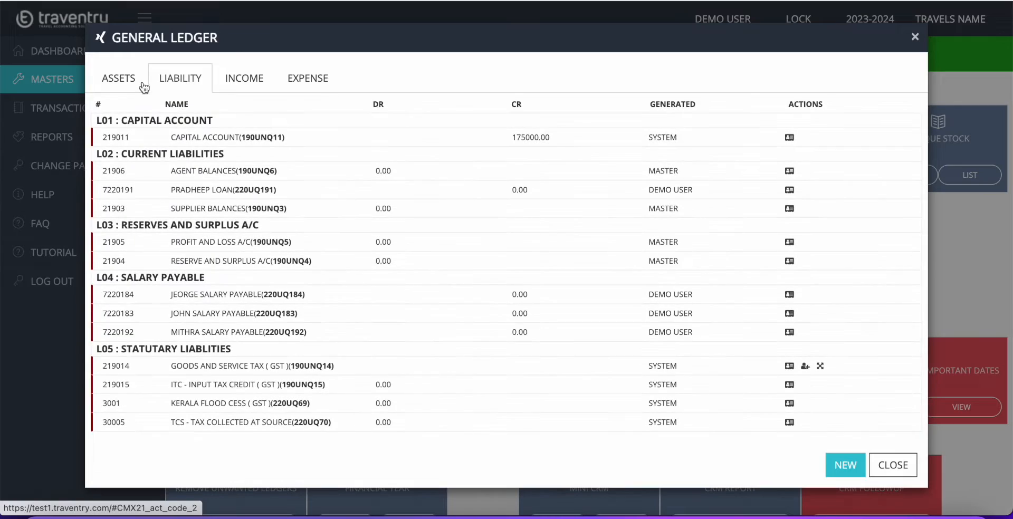
{"action": "left_click", "coordinate": [234, 87]}
{"action": "left_click", "coordinate": [309, 78]}
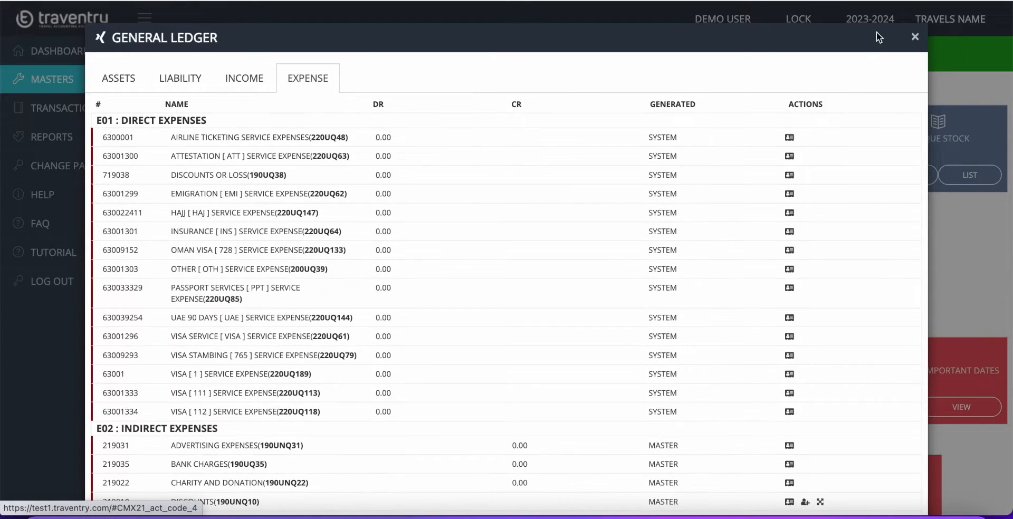
{"action": "left_click", "coordinate": [916, 38]}
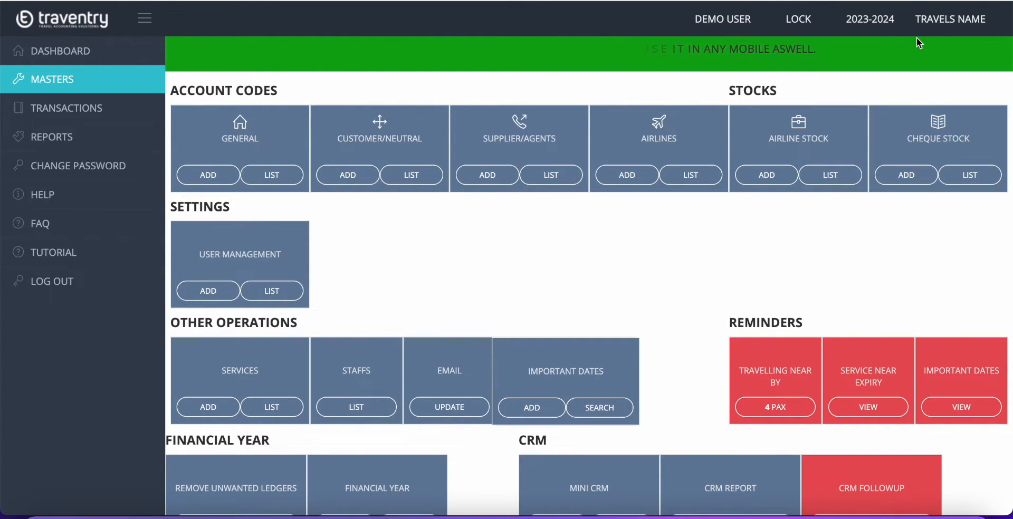
{"action": "left_click", "coordinate": [218, 183]}
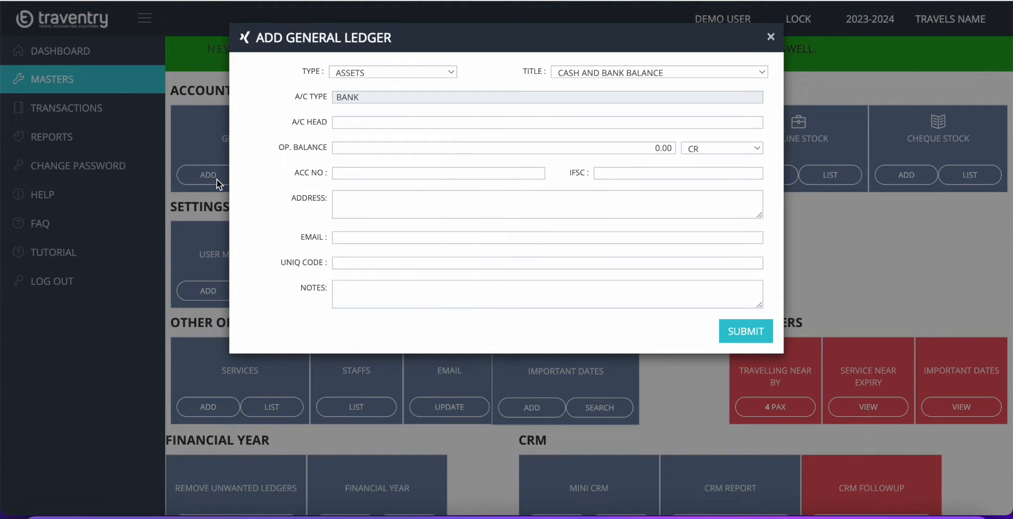
{"action": "left_click", "coordinate": [770, 37]}
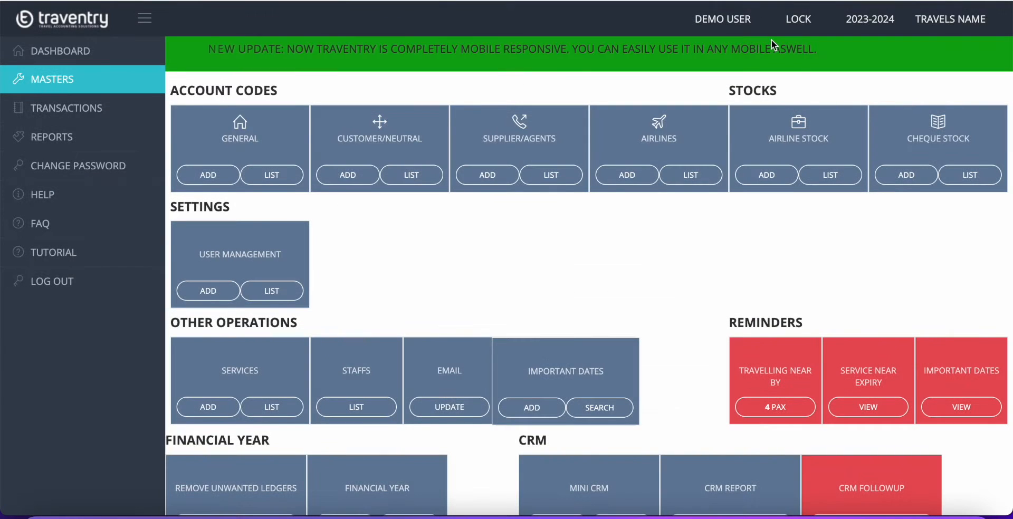
Look over the User Management, Staffs and remaining Masters sections, including Financial Year and CRM
{"action": "triple_click", "coordinate": [259, 259]}
{"action": "left_click", "coordinate": [392, 265]}
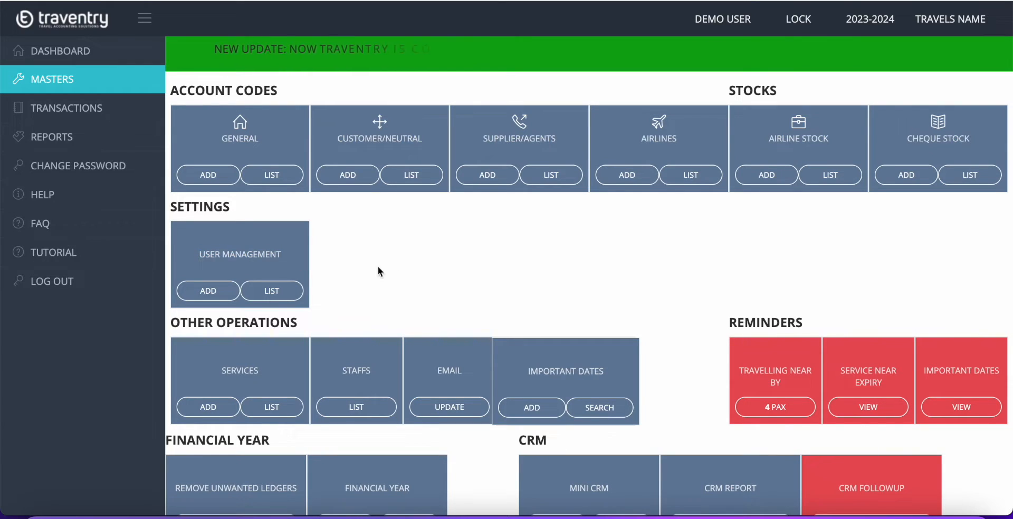
{"action": "triple_click", "coordinate": [259, 260]}
{"action": "left_click", "coordinate": [425, 282]}
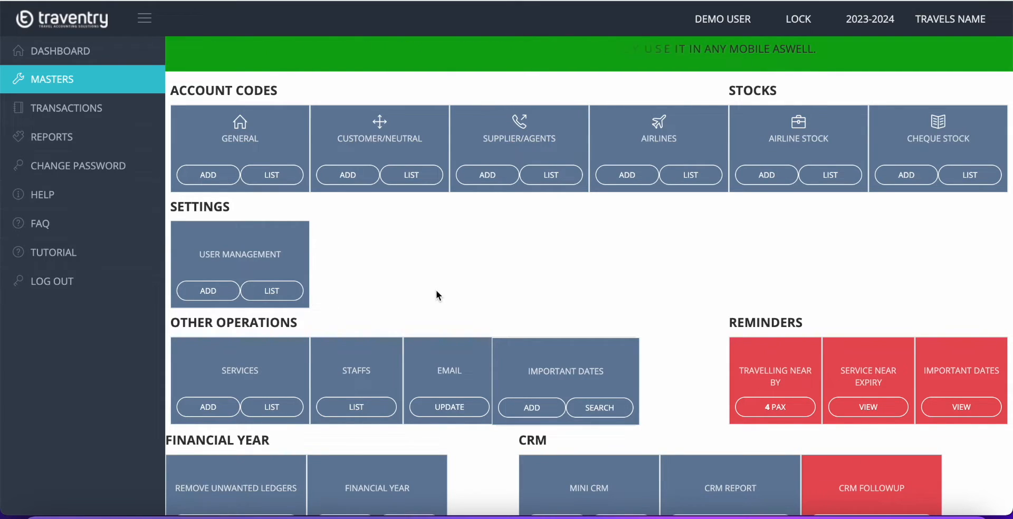
{"action": "double_click", "coordinate": [349, 379]}
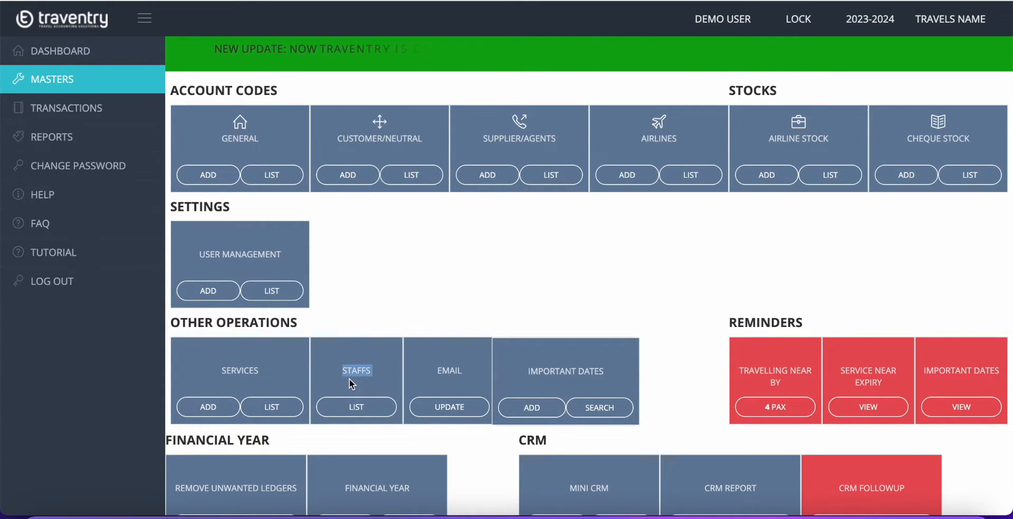
{"action": "left_click", "coordinate": [430, 319]}
{"action": "scroll", "coordinate": [430, 319], "scroll_direction": "down", "scroll_amount": 1}
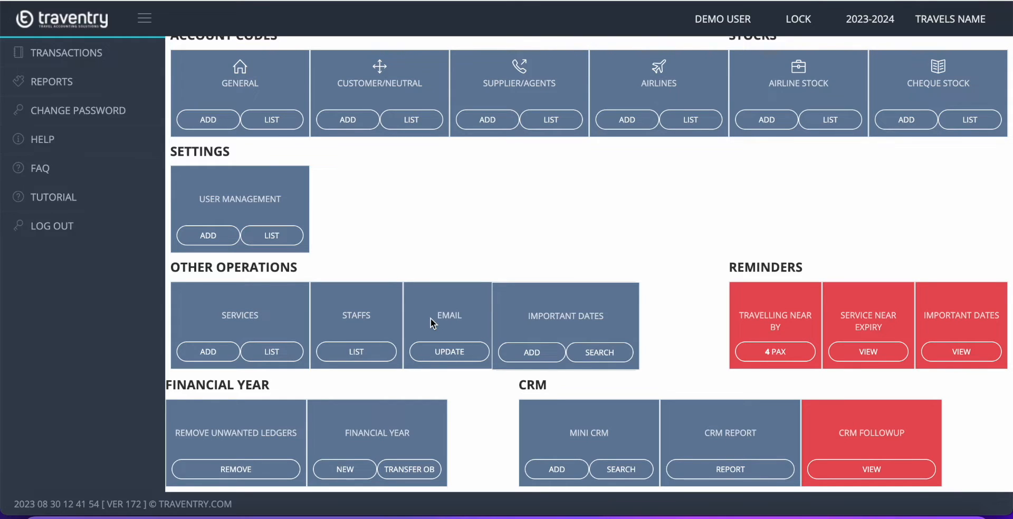
{"action": "scroll", "coordinate": [430, 319], "scroll_direction": "up", "scroll_amount": 2}
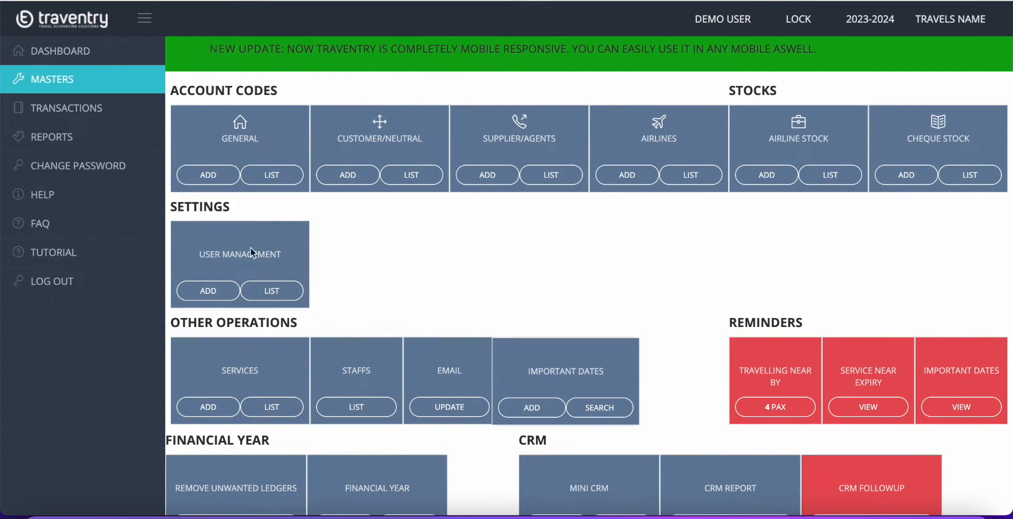
Open Transactions and look over its Misc Invoices, Receipts, Payments and Airline Invoice sections
{"action": "left_click", "coordinate": [103, 110]}
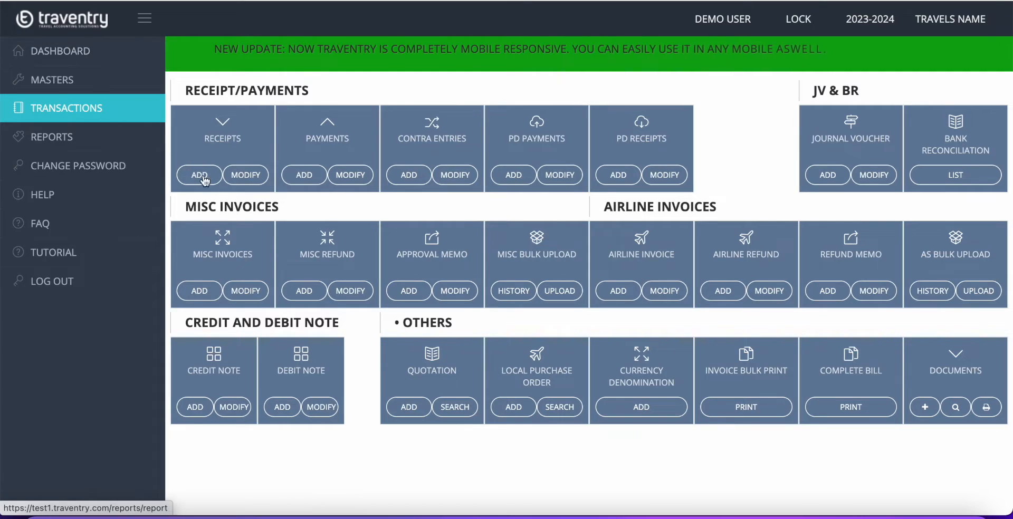
{"action": "double_click", "coordinate": [209, 255]}
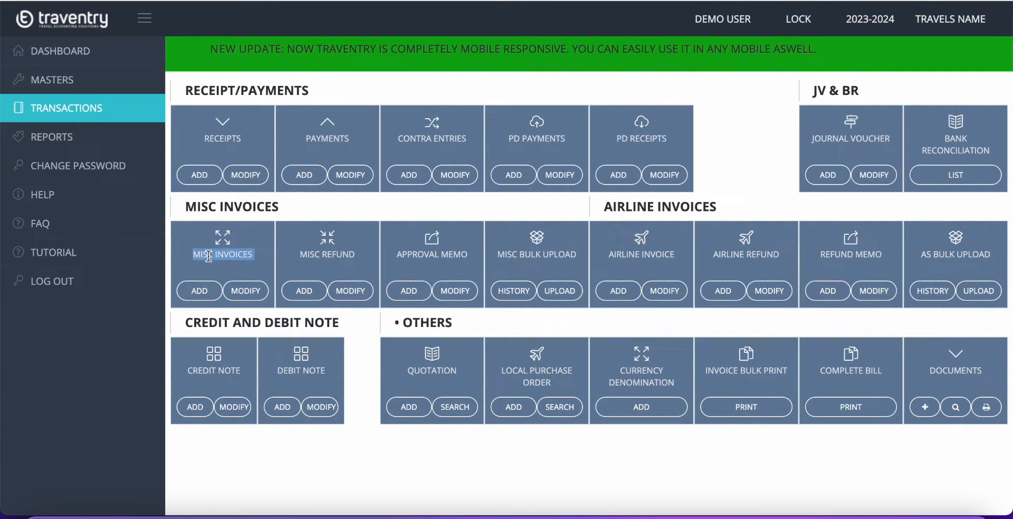
{"action": "left_click", "coordinate": [305, 208]}
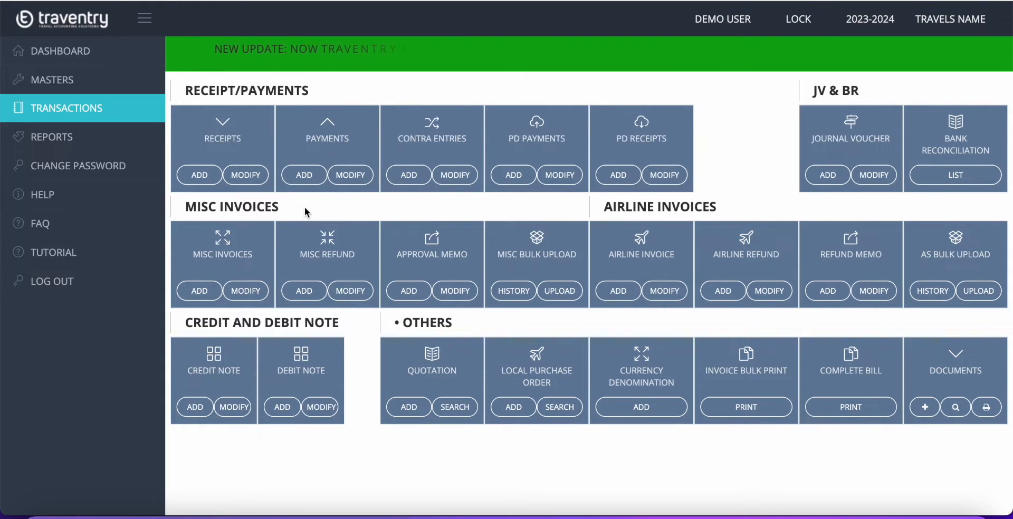
{"action": "double_click", "coordinate": [216, 136]}
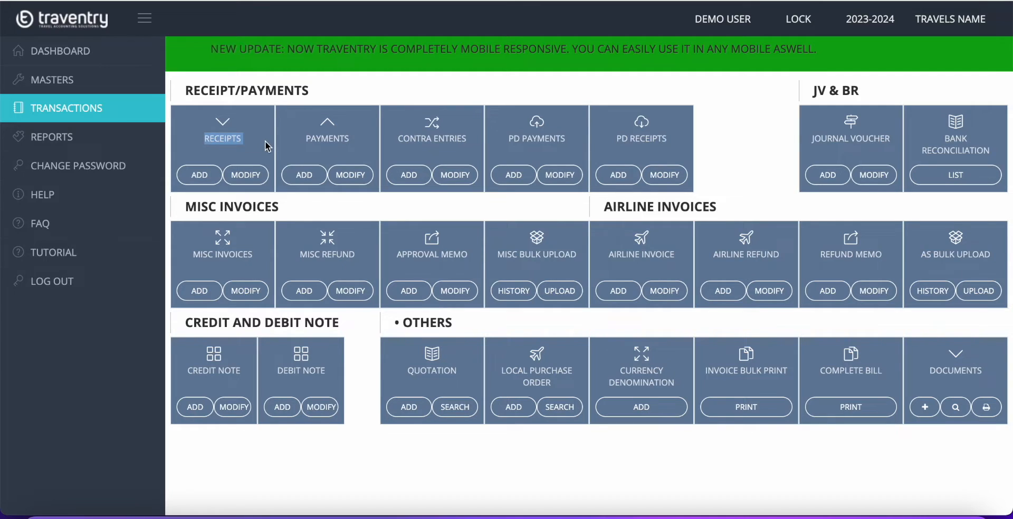
{"action": "left_click", "coordinate": [333, 143]}
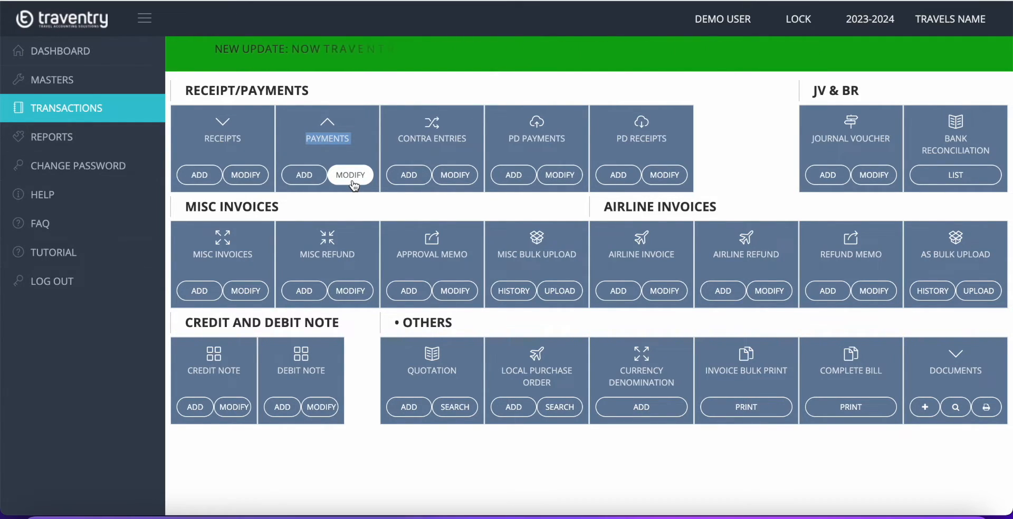
{"action": "left_click", "coordinate": [376, 219]}
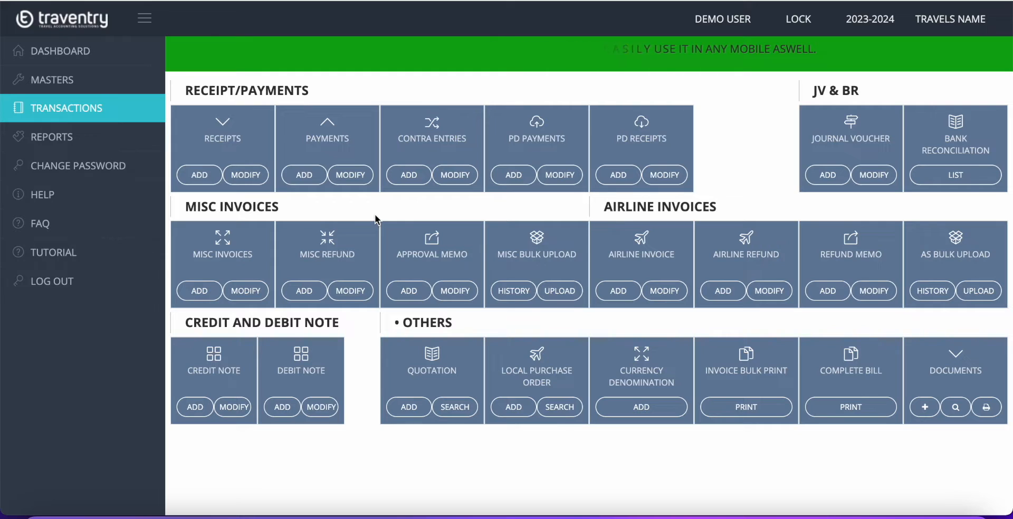
{"action": "triple_click", "coordinate": [631, 257]}
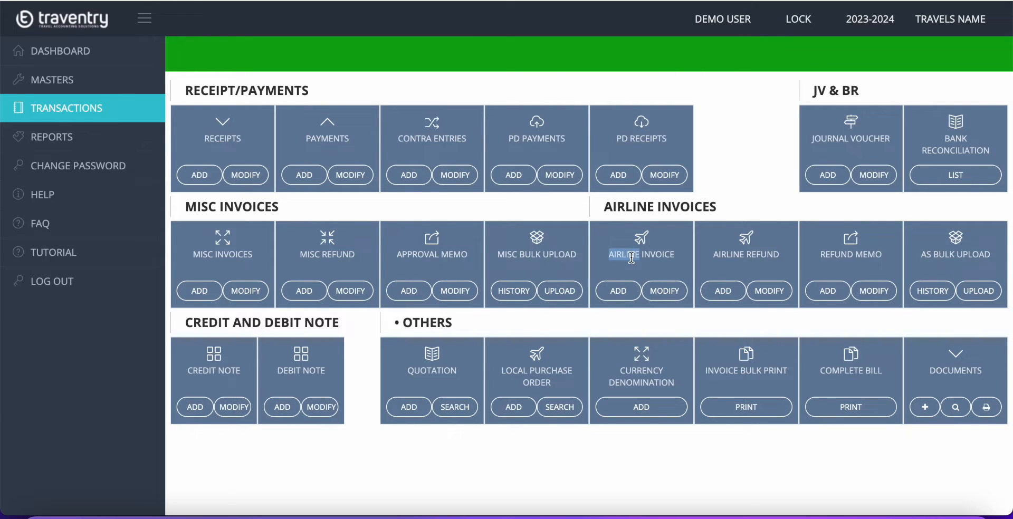
Open a new airline invoice, view its transaction date calendar, and call up the new customer form from the Customer field and close it
{"action": "left_click", "coordinate": [622, 294]}
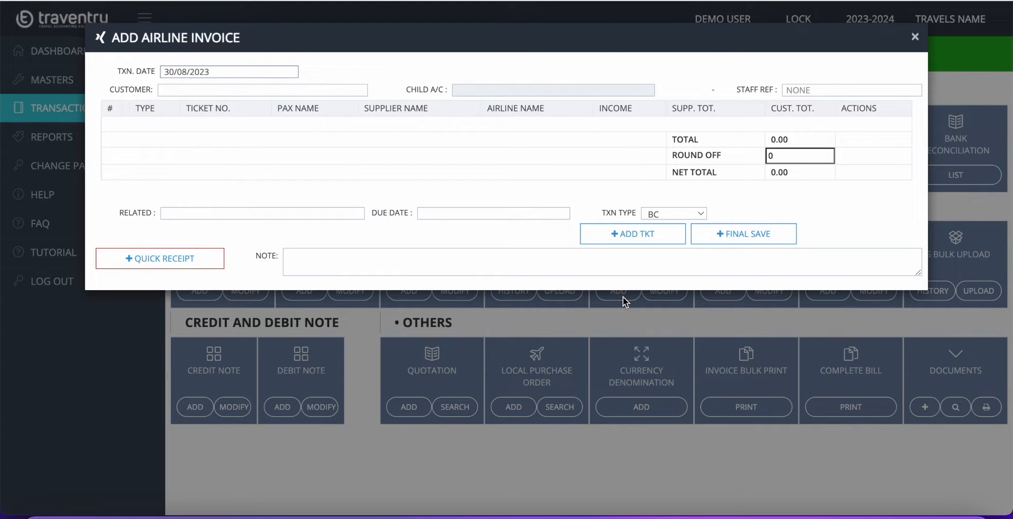
{"action": "left_click", "coordinate": [263, 71]}
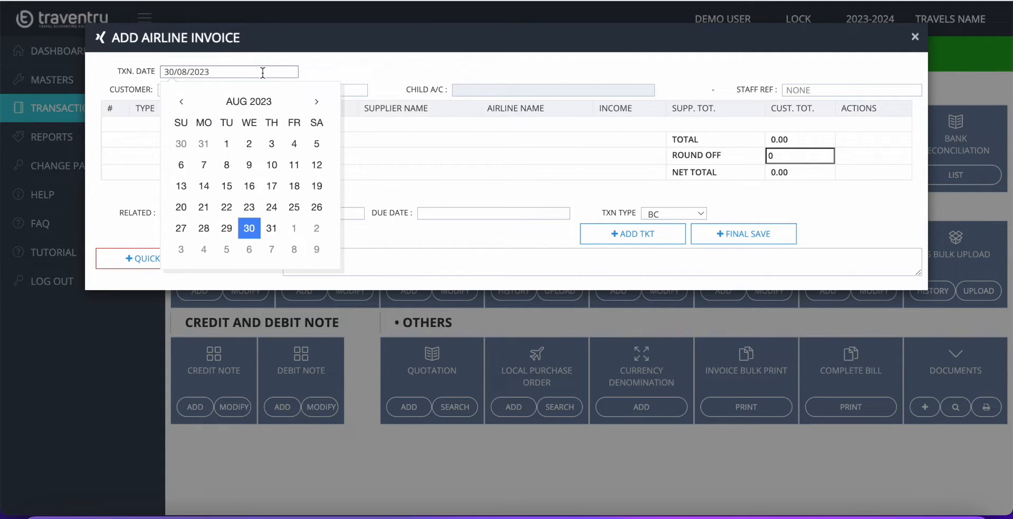
{"action": "left_click", "coordinate": [568, 58]}
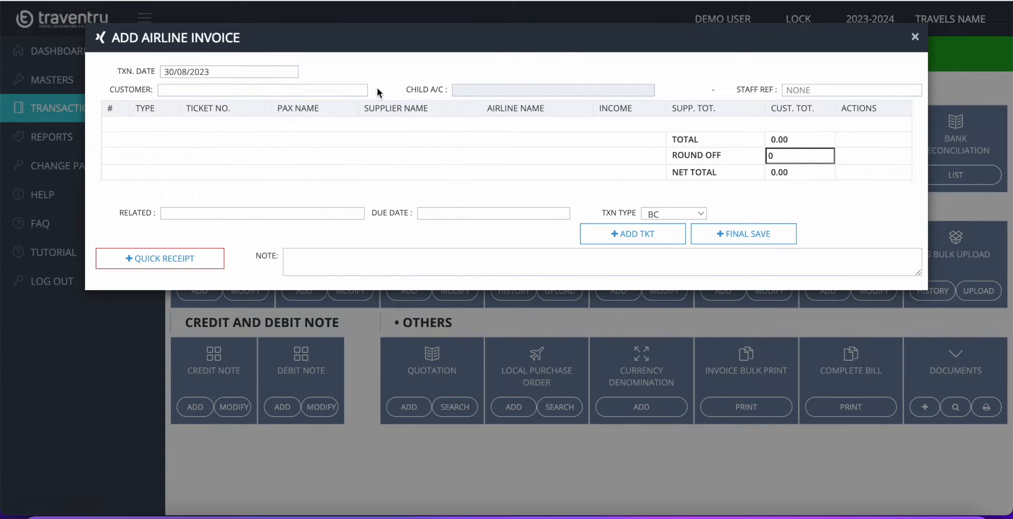
{"action": "left_click", "coordinate": [349, 87]}
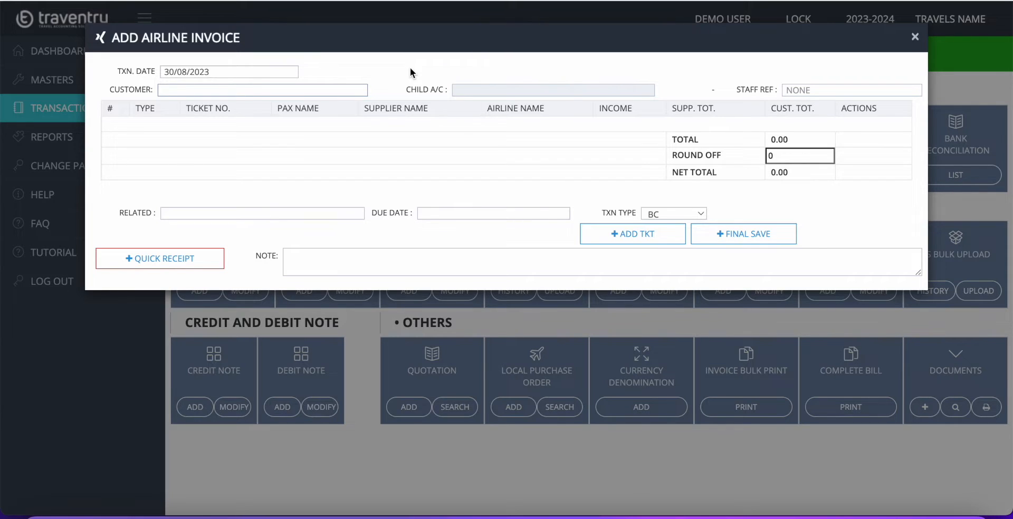
{"action": "key", "text": "F2"}
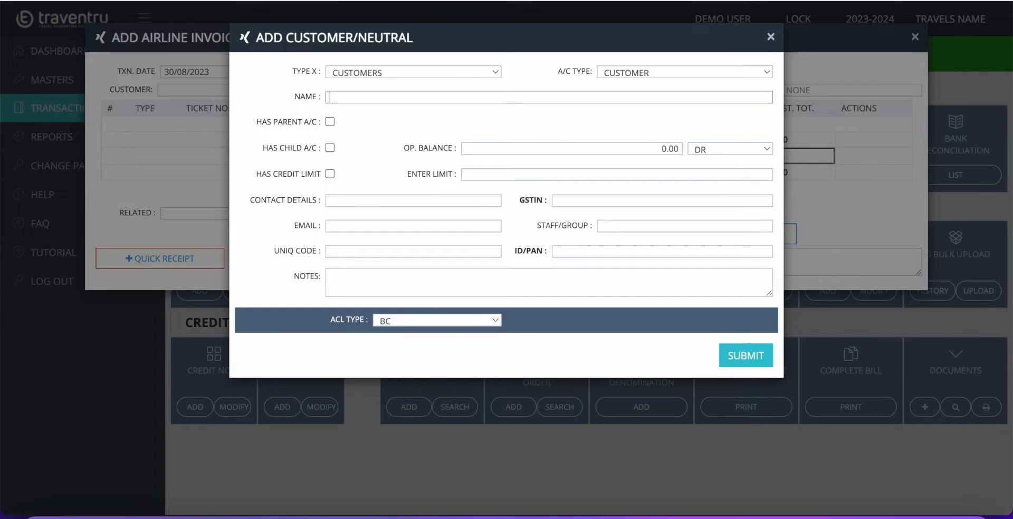
{"action": "left_click", "coordinate": [772, 37]}
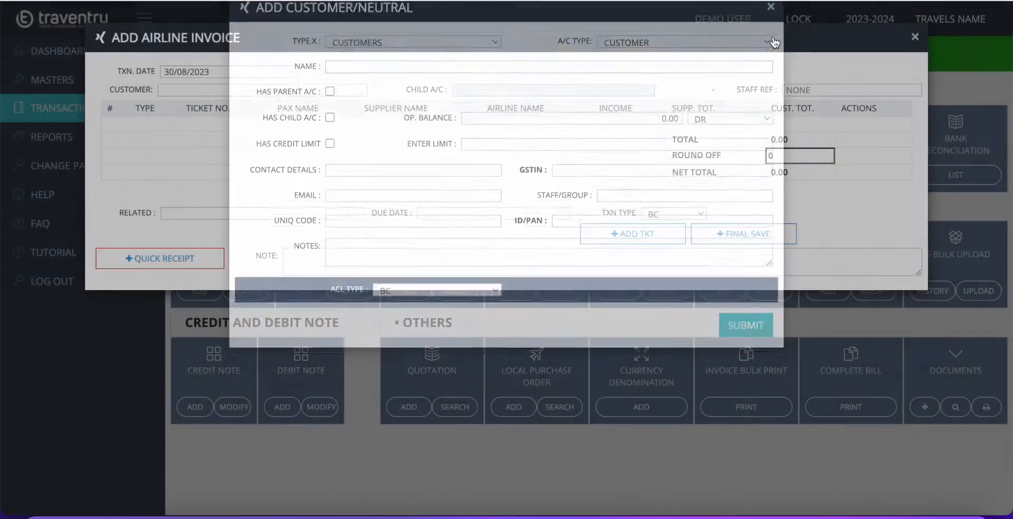
Close the airline invoice without saving, view the shortcut keys in Help, and return to Transactions
{"action": "left_click", "coordinate": [916, 38]}
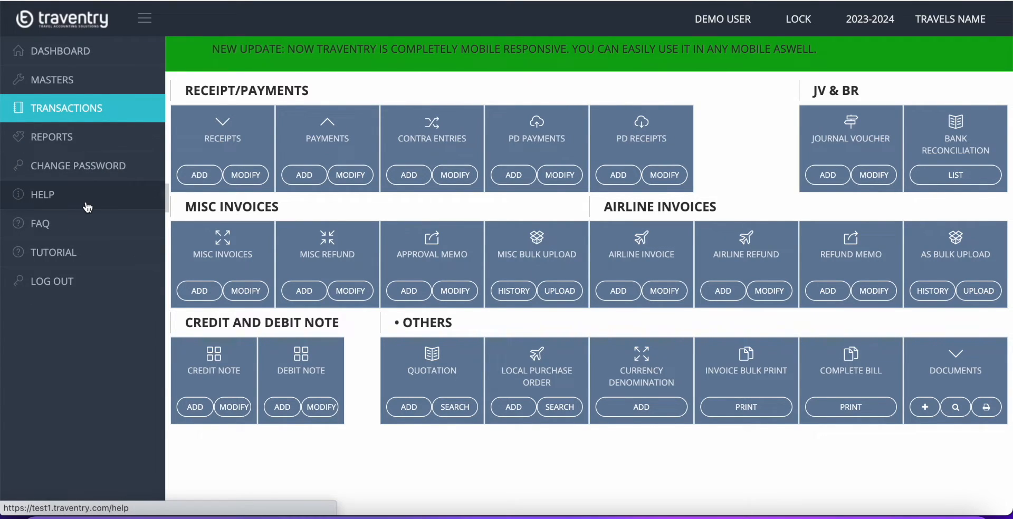
{"action": "left_click", "coordinate": [87, 206]}
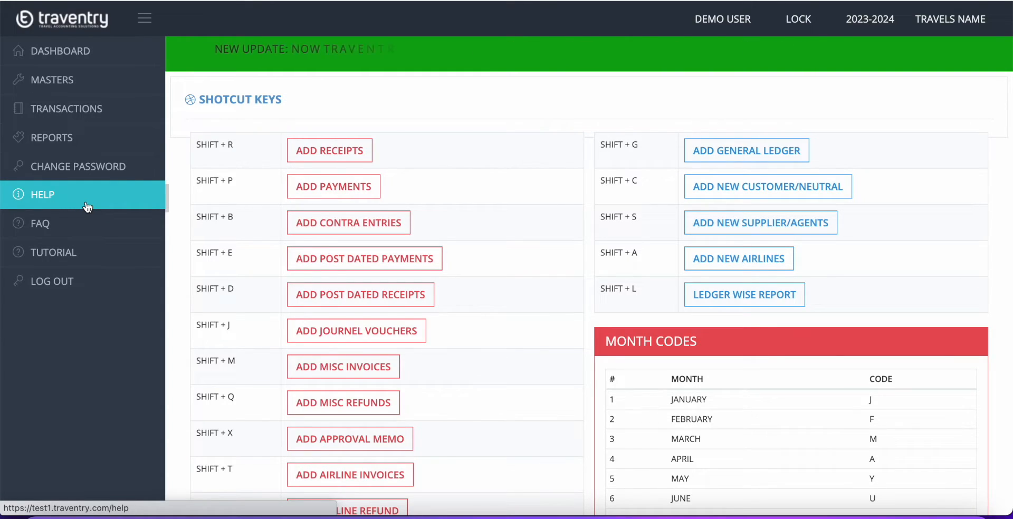
{"action": "left_click", "coordinate": [70, 115]}
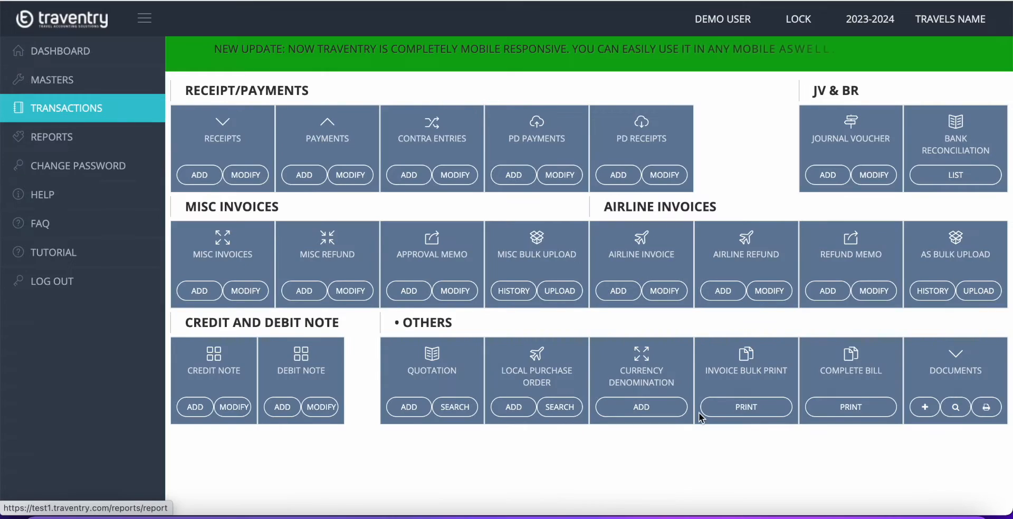
Start a new airline invoice and choose the existing customer from the name suggestions
{"action": "left_click", "coordinate": [618, 291]}
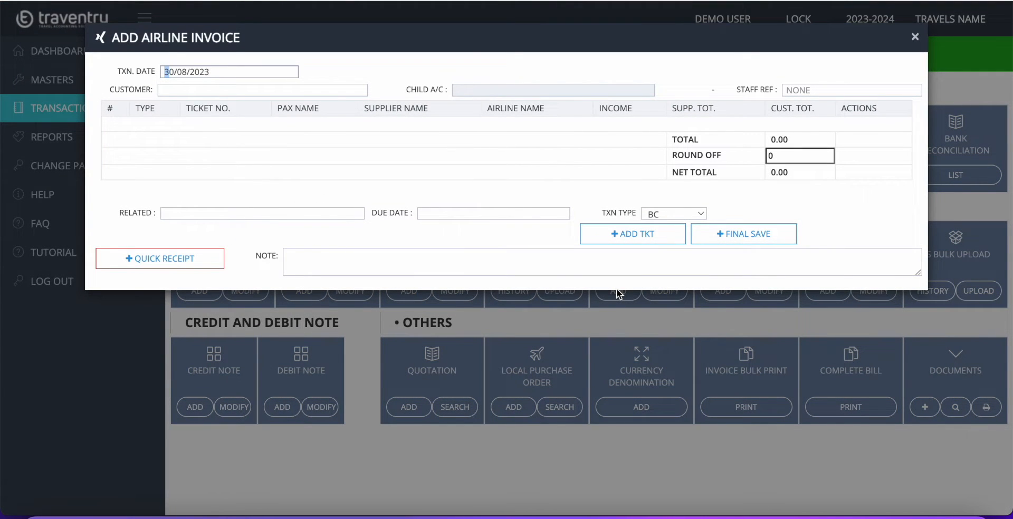
{"action": "left_click", "coordinate": [324, 91]}
{"action": "type", "text": "JOH"}
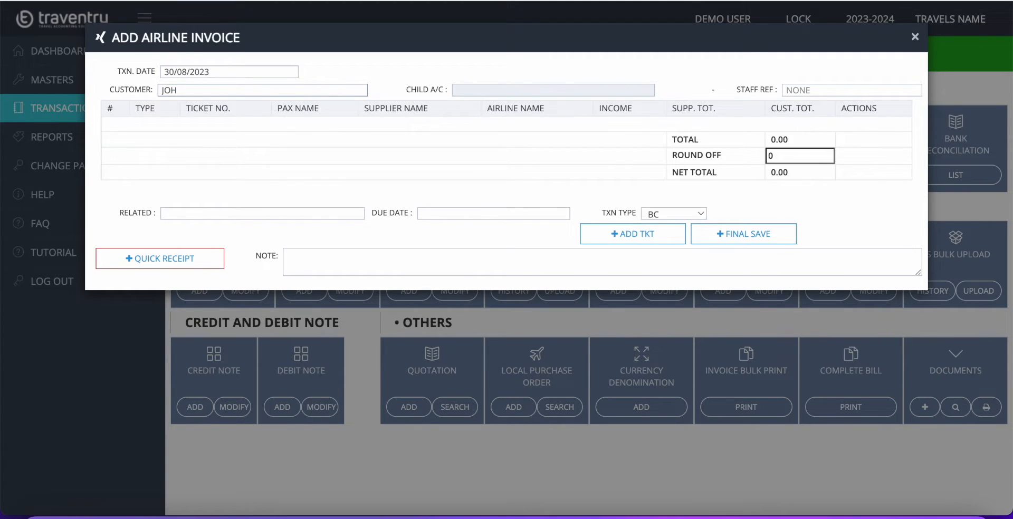
{"action": "left_click", "coordinate": [270, 105]}
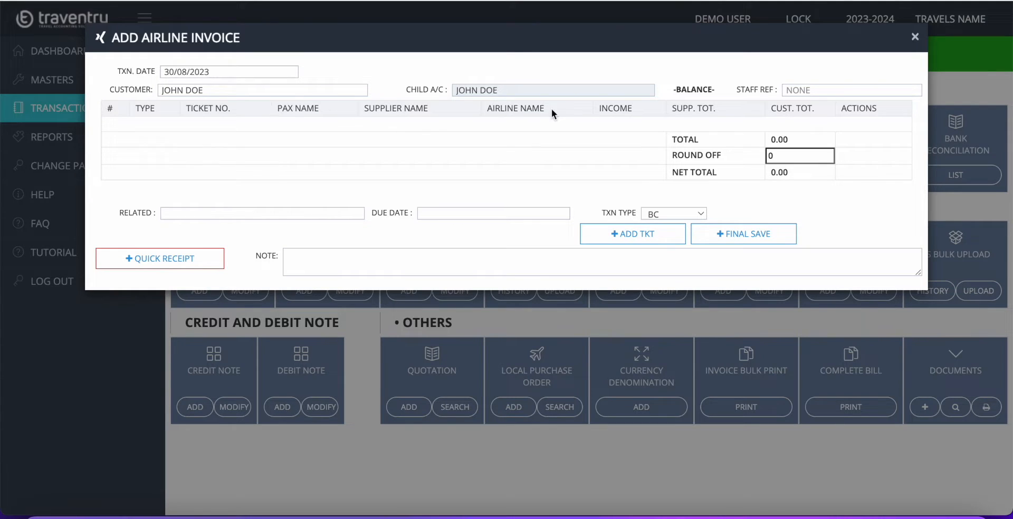
Set the invoice's staff reference to TEST STAFF
{"action": "left_click", "coordinate": [807, 91]}
{"action": "type", "text": "SA"}
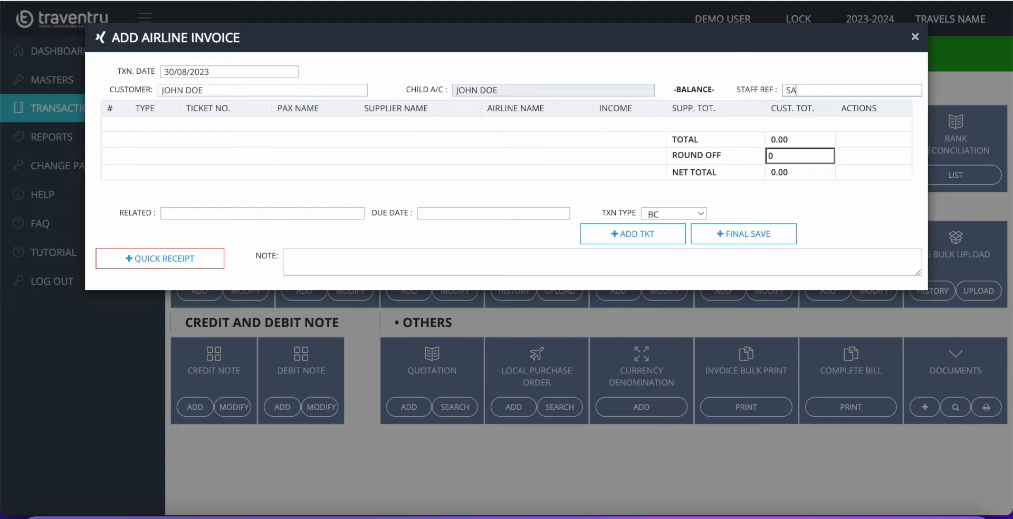
{"action": "key", "text": "BackSpace"}
{"action": "key", "text": "BackSpace"}
{"action": "type", "text": "TEST STSA"}
{"action": "key", "text": "BackSpace"}
{"action": "key", "text": "BackSpace"}
{"action": "type", "text": "AFF"}
Add a ticket to the invoice, call up and close the new supplier form, and choose TEST SUPPLIER as the supplier
{"action": "left_click", "coordinate": [654, 235]}
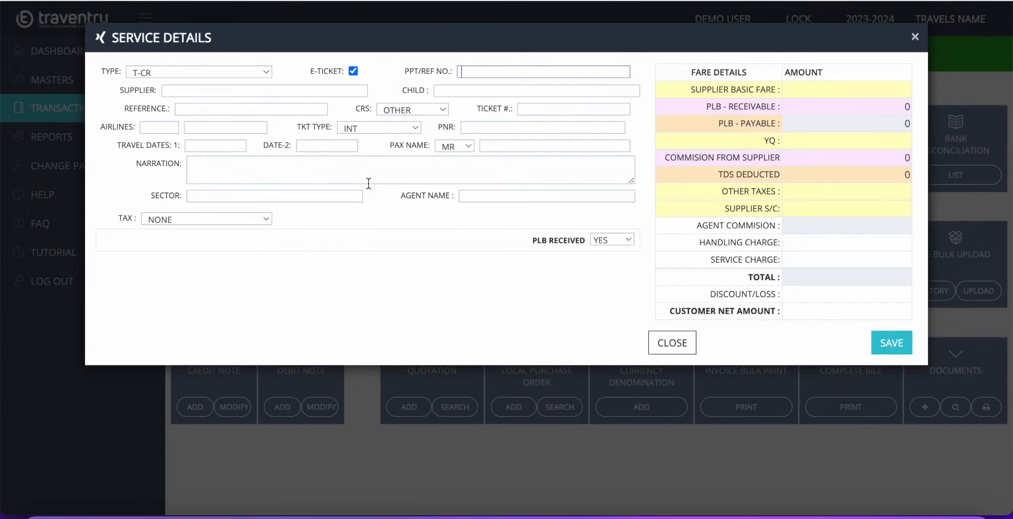
{"action": "left_click", "coordinate": [339, 93]}
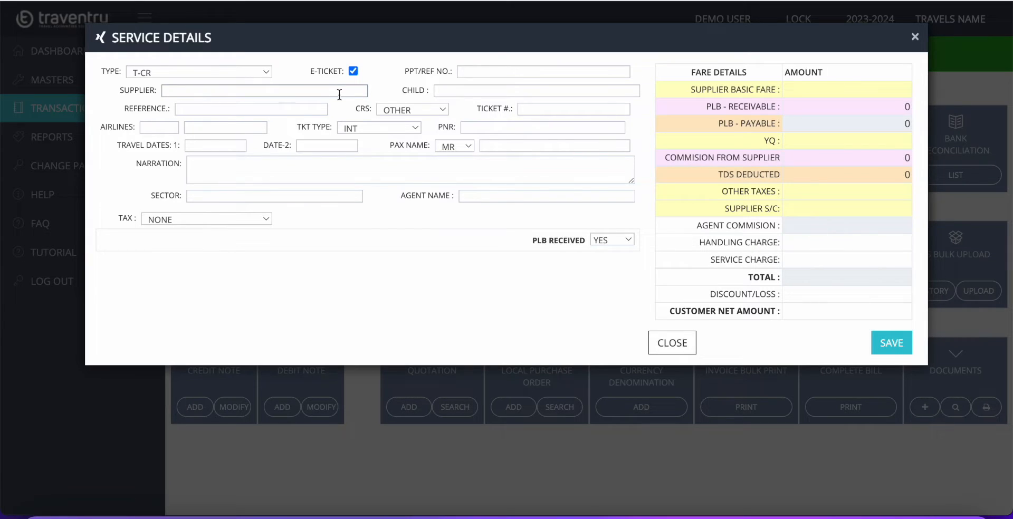
{"action": "type", "text": "TES"}
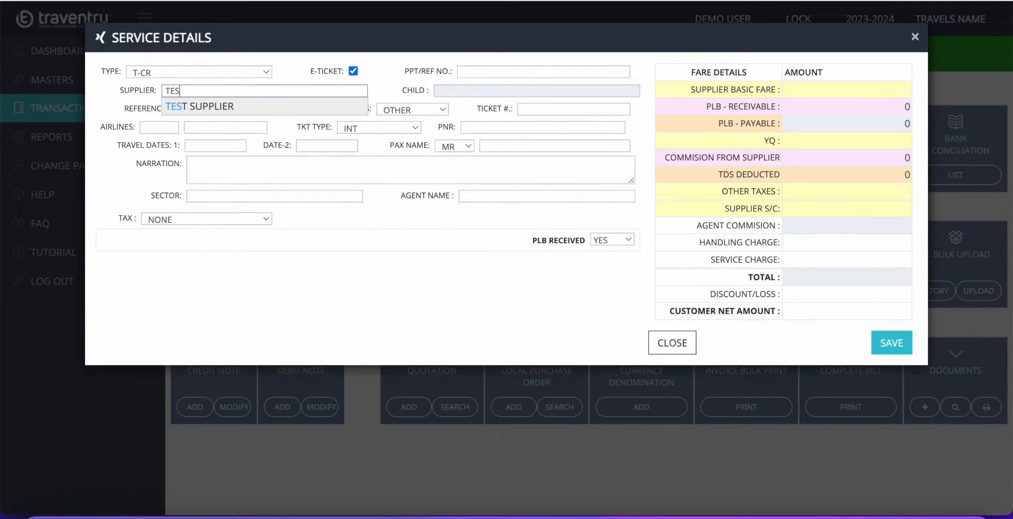
{"action": "key", "text": "F2"}
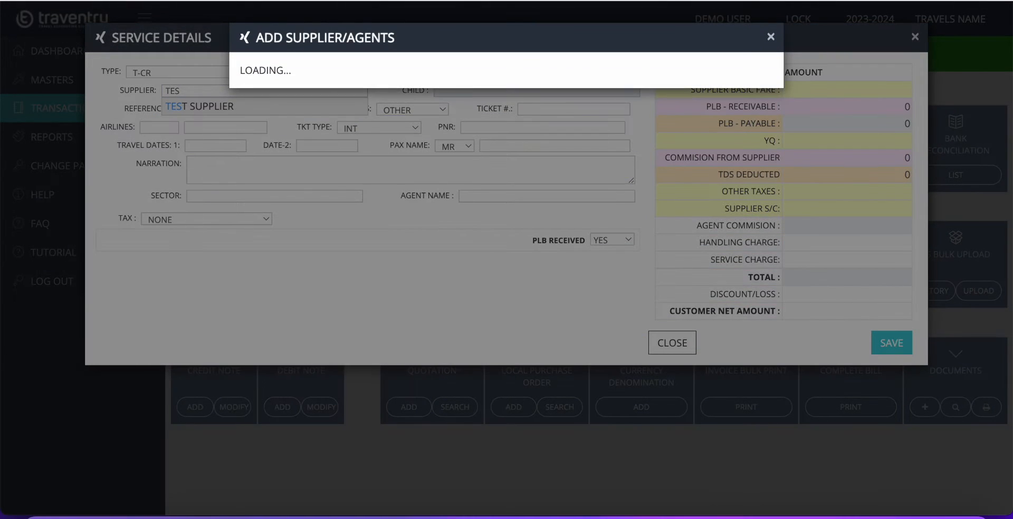
{"action": "key", "text": "Escape"}
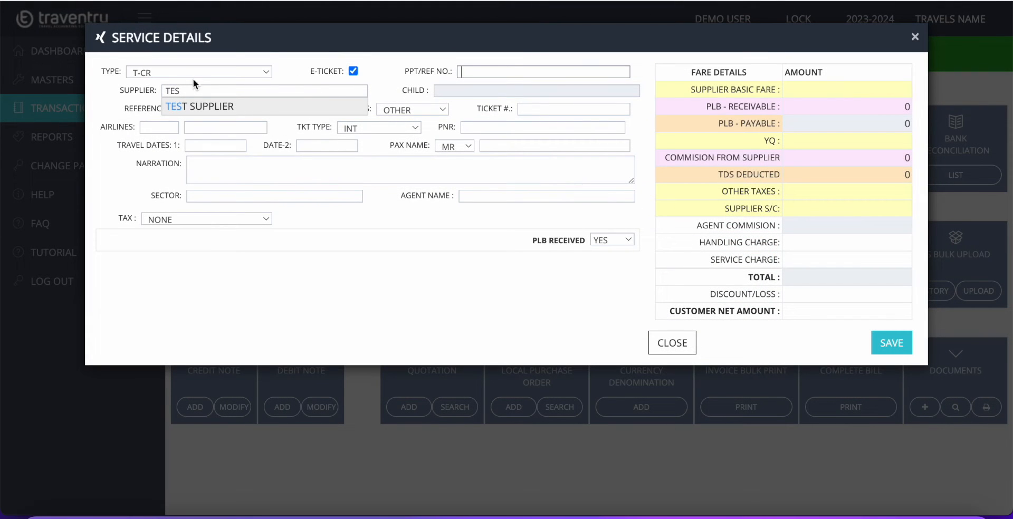
{"action": "left_click", "coordinate": [191, 105]}
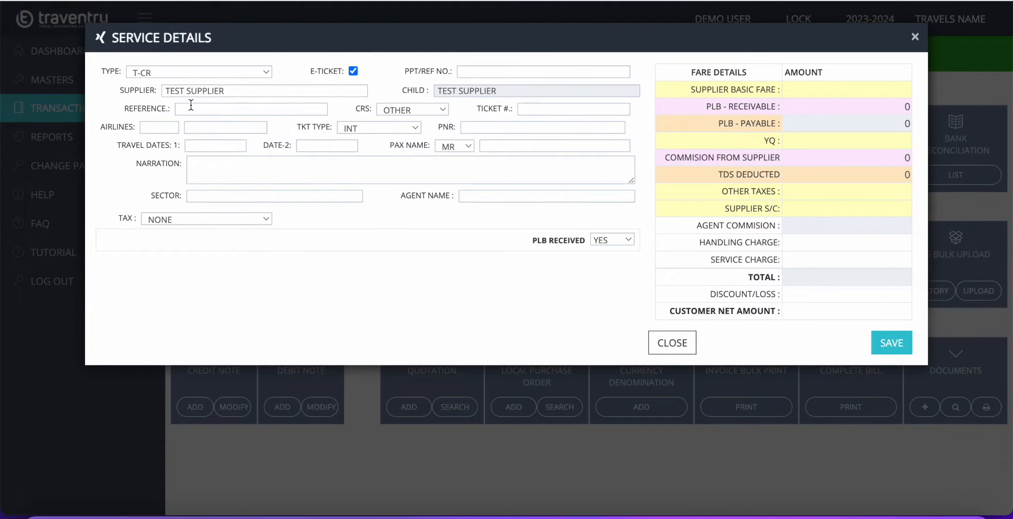
Enter ticket number RTYUII and airline code SG, and check the ticket type options, keeping INT
{"action": "left_click", "coordinate": [535, 109]}
{"action": "type", "text": "RTYUII"}
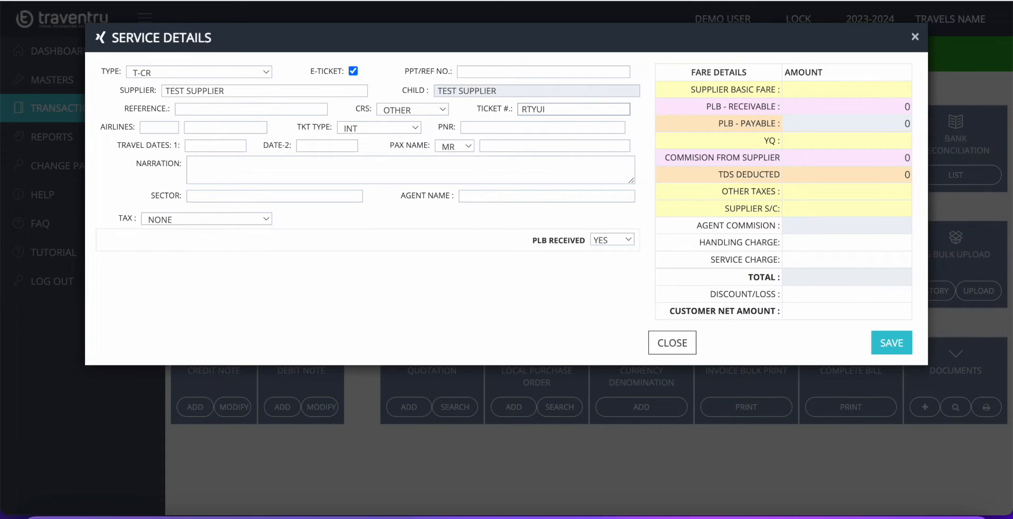
{"action": "left_click", "coordinate": [159, 127]}
{"action": "type", "text": "SG"}
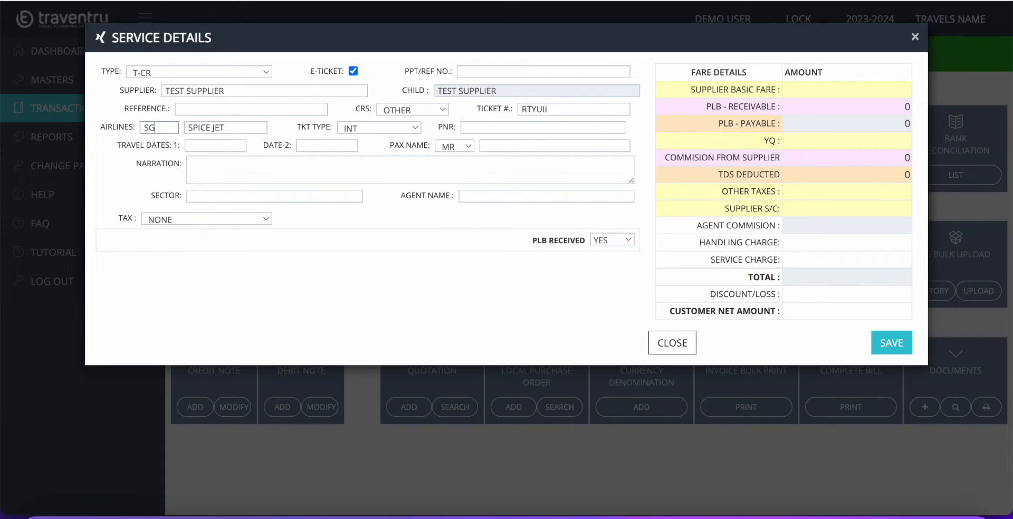
{"action": "left_click", "coordinate": [360, 129]}
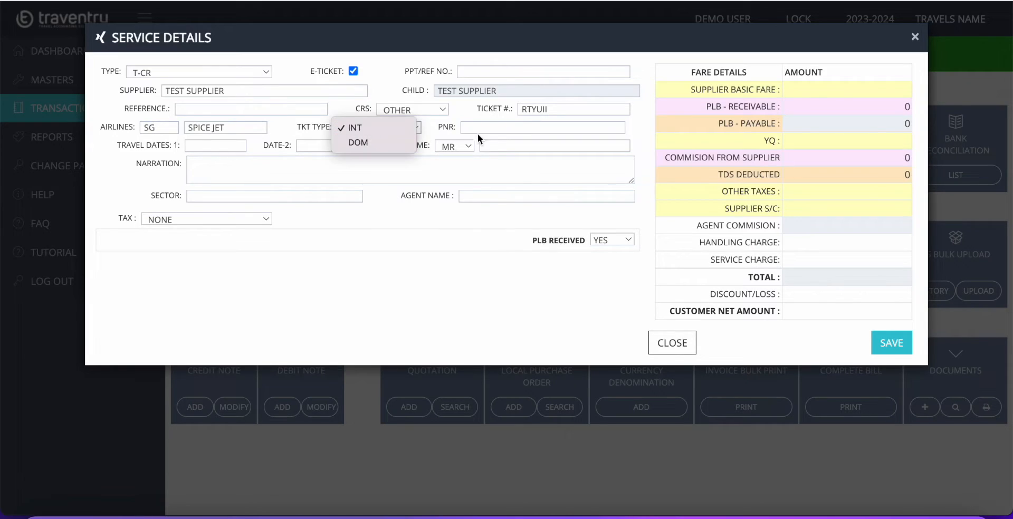
{"action": "left_click", "coordinate": [493, 129]}
{"action": "left_click", "coordinate": [494, 128]}
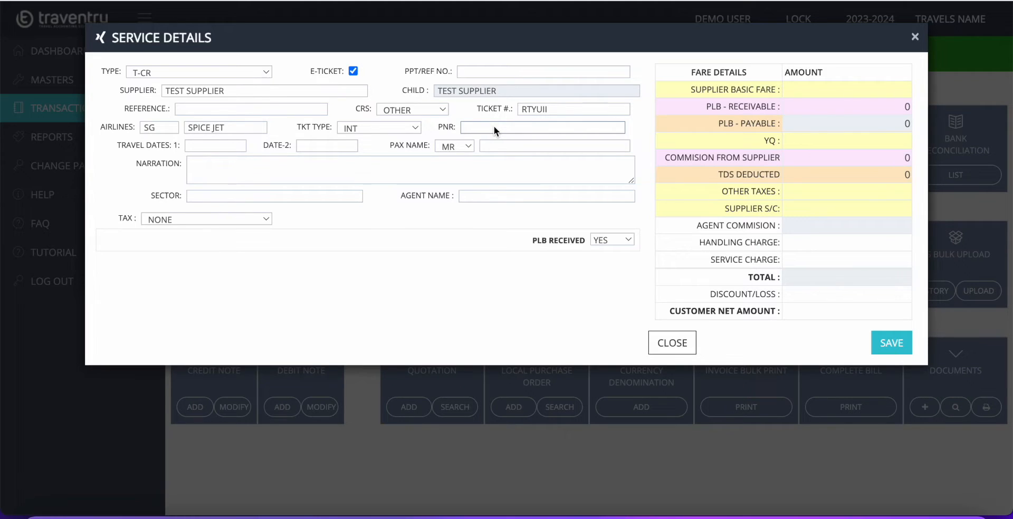
Set the first travel date to 01/09/2023, leave the second date empty, and enter TEST PAX 1 as the passenger name
{"action": "left_click", "coordinate": [231, 147]}
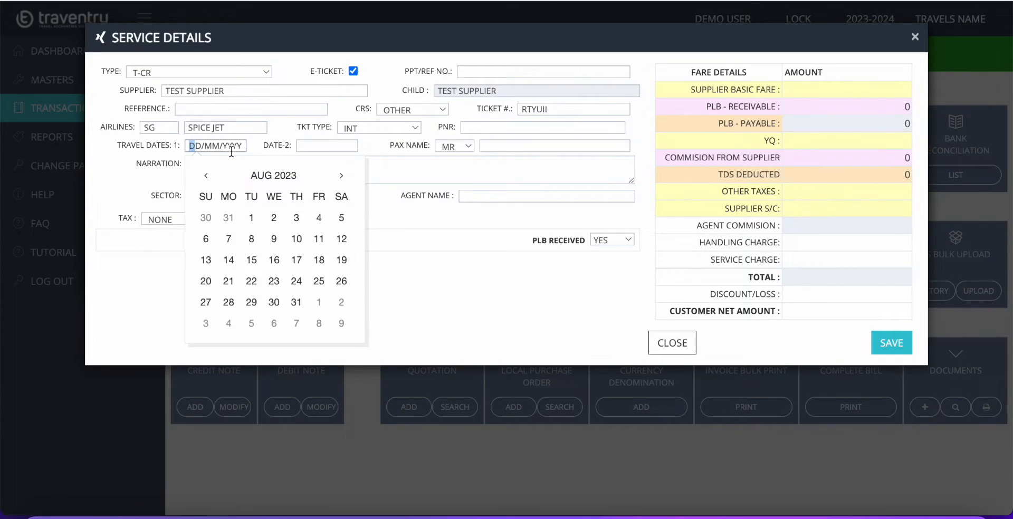
{"action": "left_click", "coordinate": [319, 303]}
{"action": "left_click", "coordinate": [503, 147]}
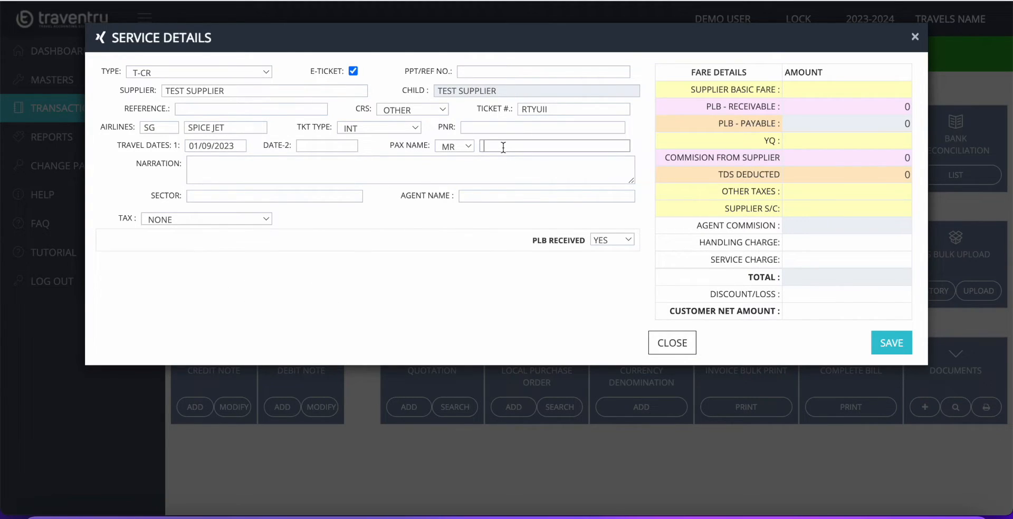
{"action": "left_click", "coordinate": [331, 150]}
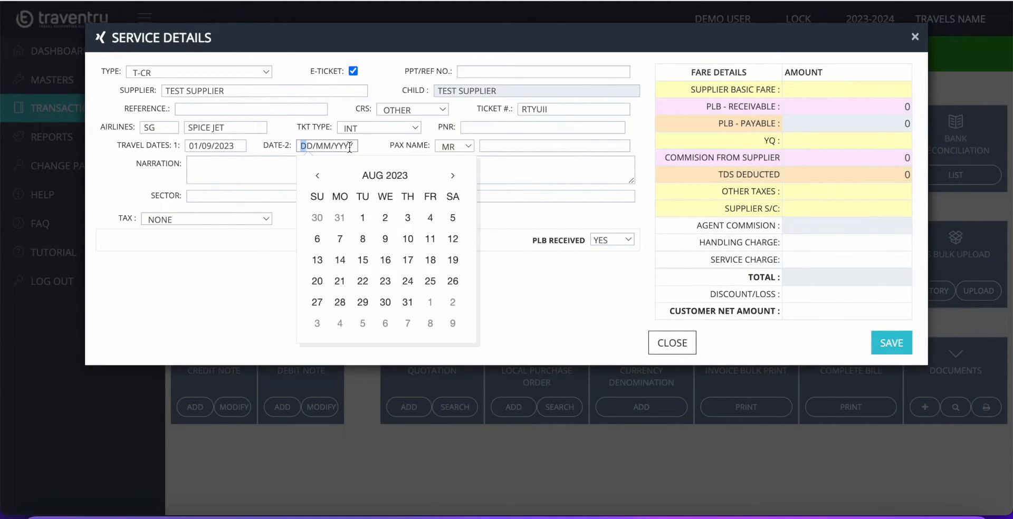
{"action": "left_click", "coordinate": [509, 144]}
{"action": "type", "text": "TES"}
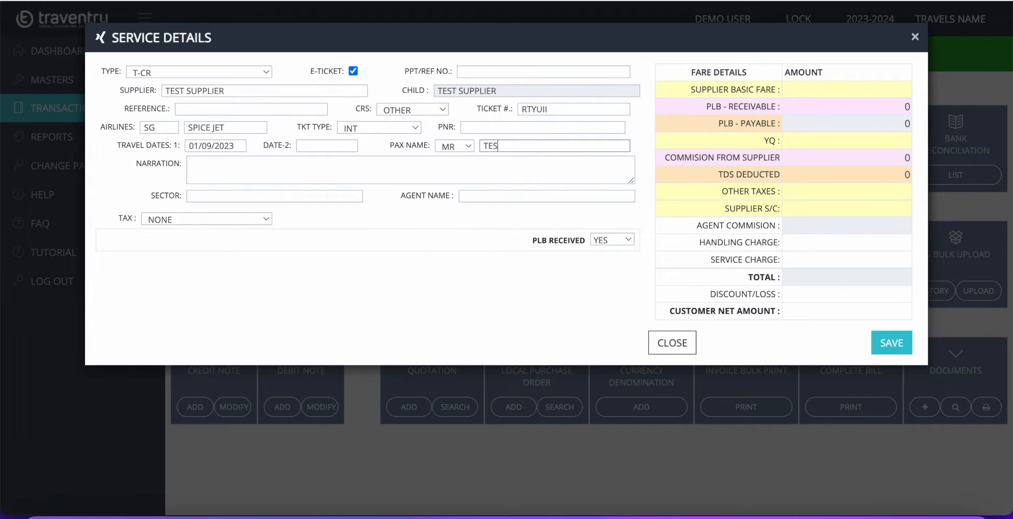
{"action": "type", "text": "T PAX 1"}
Enter the sector DXB/MCT and view the GST tax options, keeping the tax at NONE
{"action": "left_click", "coordinate": [261, 196]}
{"action": "type", "text": "DXB/"}
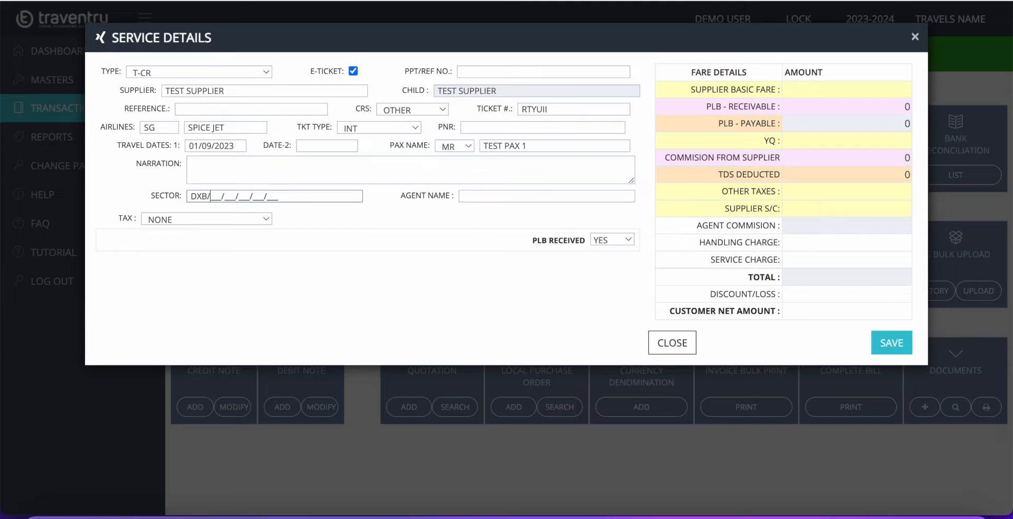
{"action": "type", "text": "MCT"}
{"action": "left_click", "coordinate": [268, 226]}
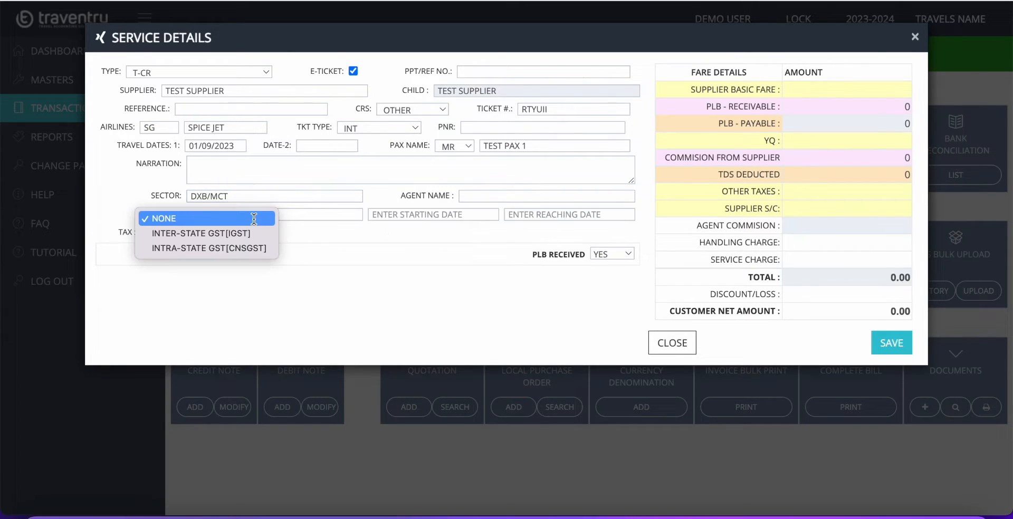
{"action": "left_click", "coordinate": [248, 234]}
{"action": "left_click", "coordinate": [248, 234]}
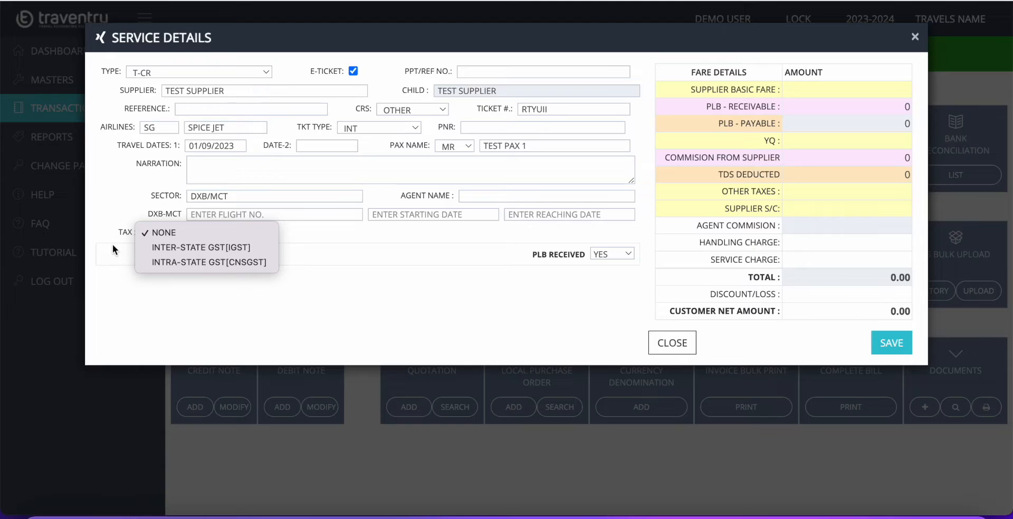
{"action": "left_click", "coordinate": [198, 310]}
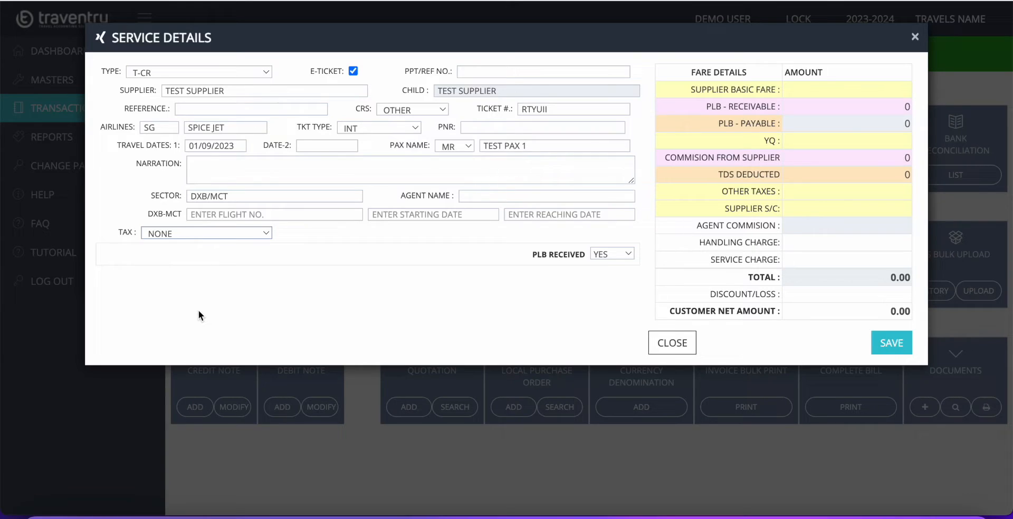
Set the supplier basic fare to 9700 and point out the agent name and agent commission fields
{"action": "left_click", "coordinate": [834, 84]}
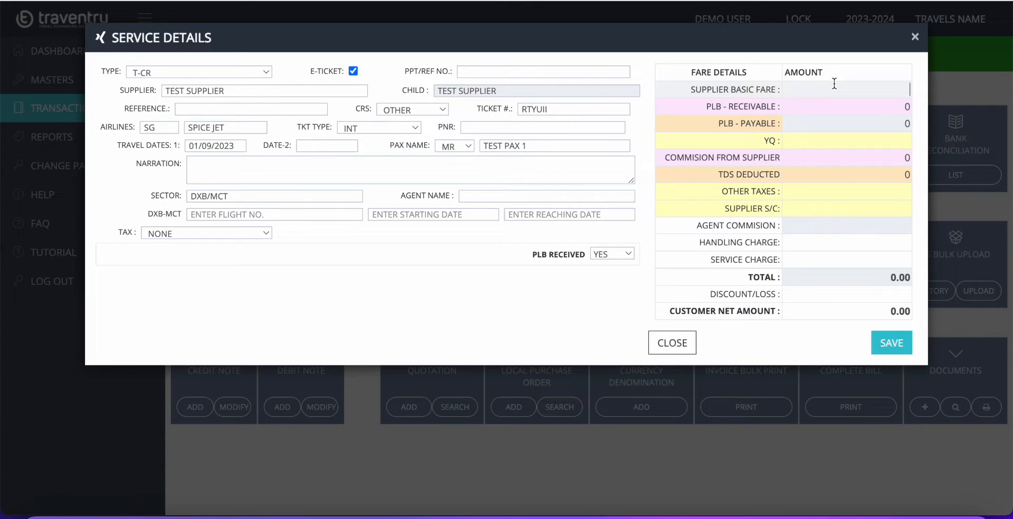
{"action": "type", "text": "9700"}
{"action": "left_click", "coordinate": [482, 196]}
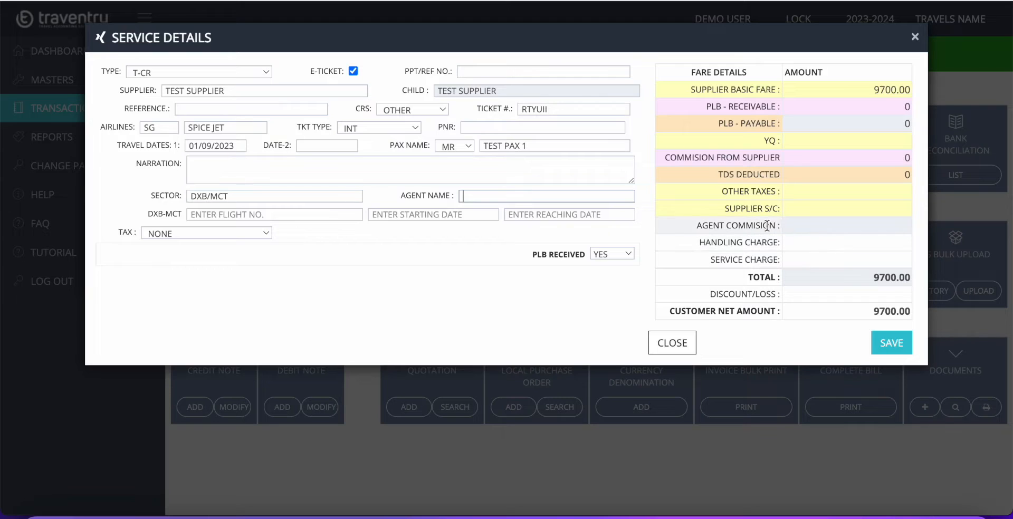
{"action": "triple_click", "coordinate": [740, 227]}
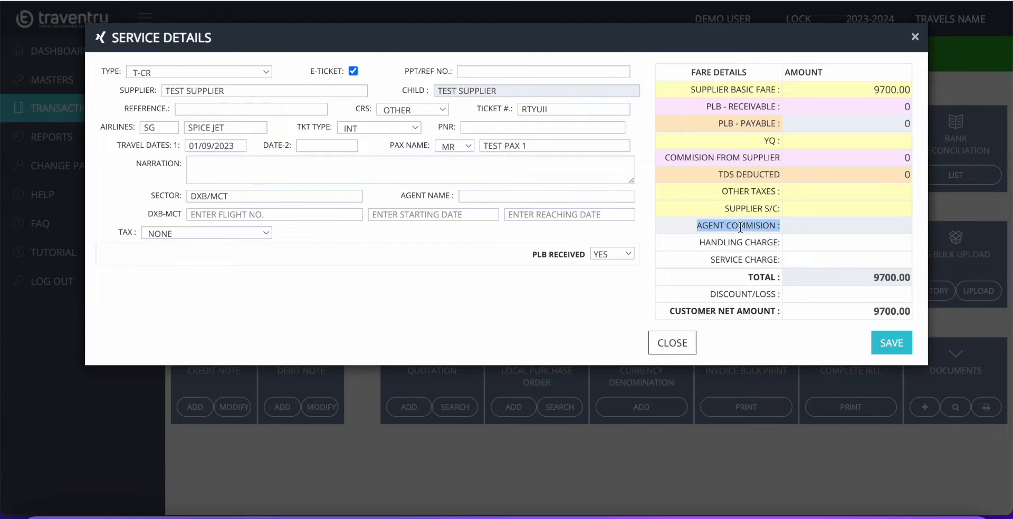
Set the customer net amount to 10500, leaving the service charge to be calculated automatically, and save the ticket
{"action": "left_click", "coordinate": [815, 261]}
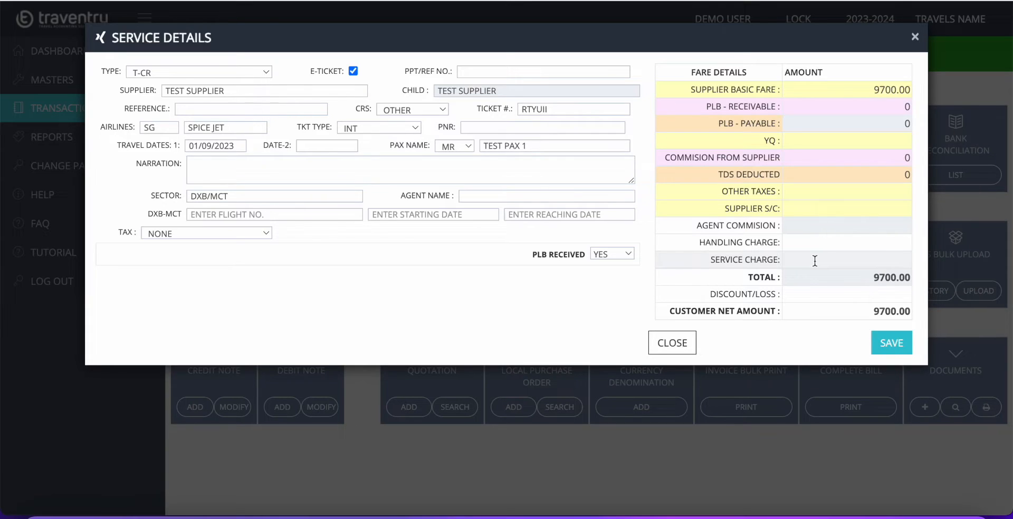
{"action": "left_click", "coordinate": [824, 315]}
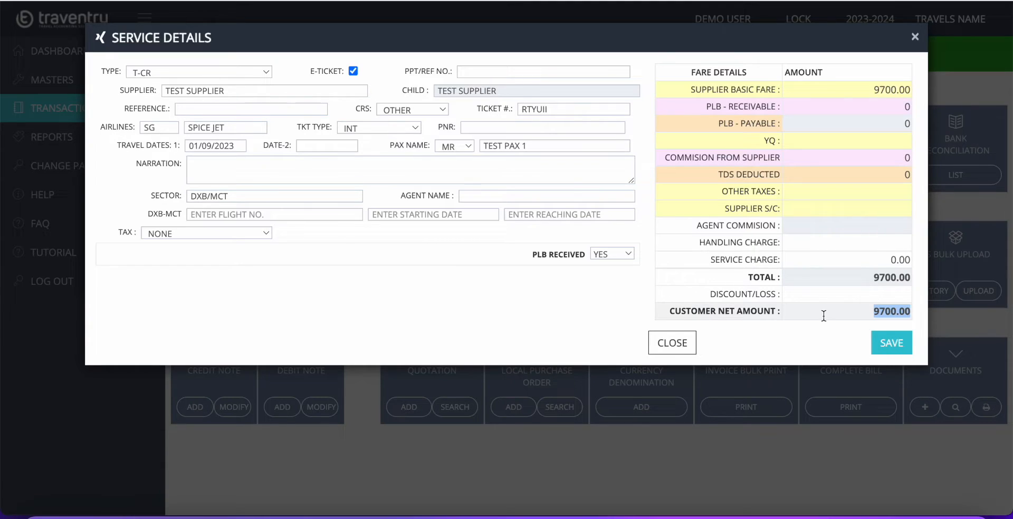
{"action": "left_click", "coordinate": [801, 258]}
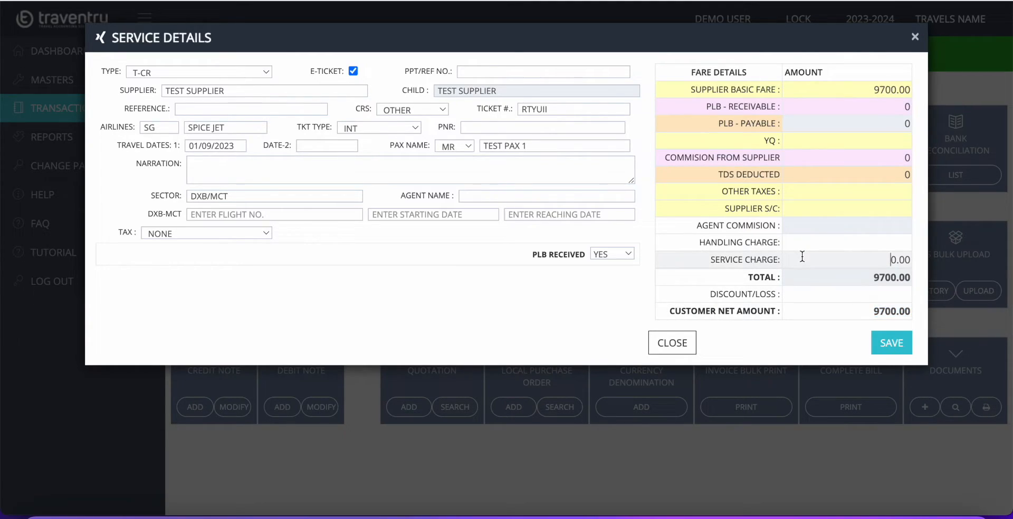
{"action": "left_click", "coordinate": [818, 314]}
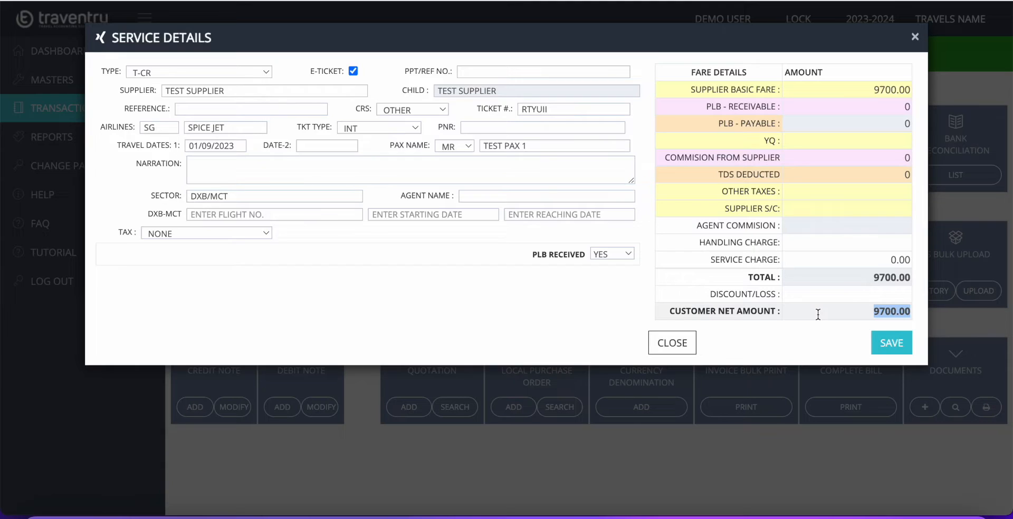
{"action": "type", "text": "105"}
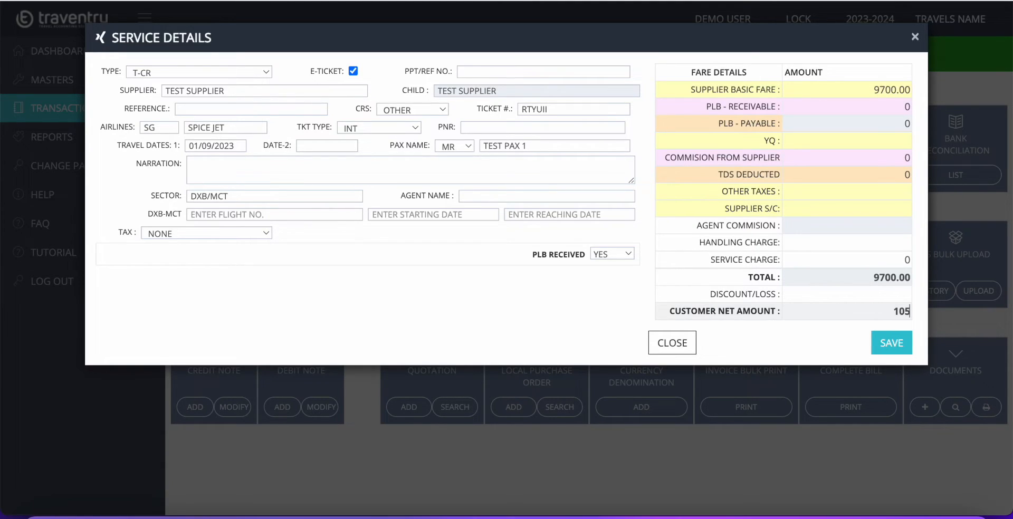
{"action": "type", "text": "00"}
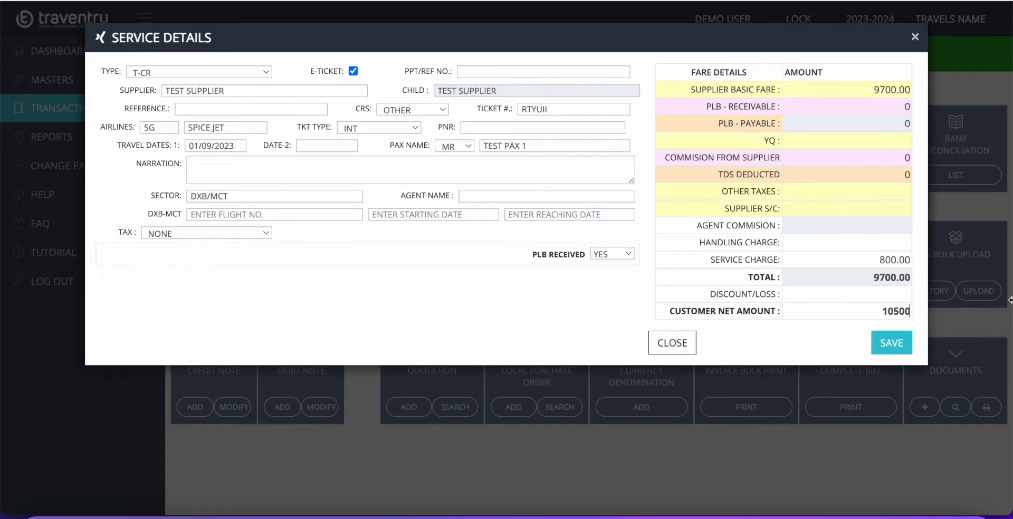
{"action": "left_click", "coordinate": [891, 343]}
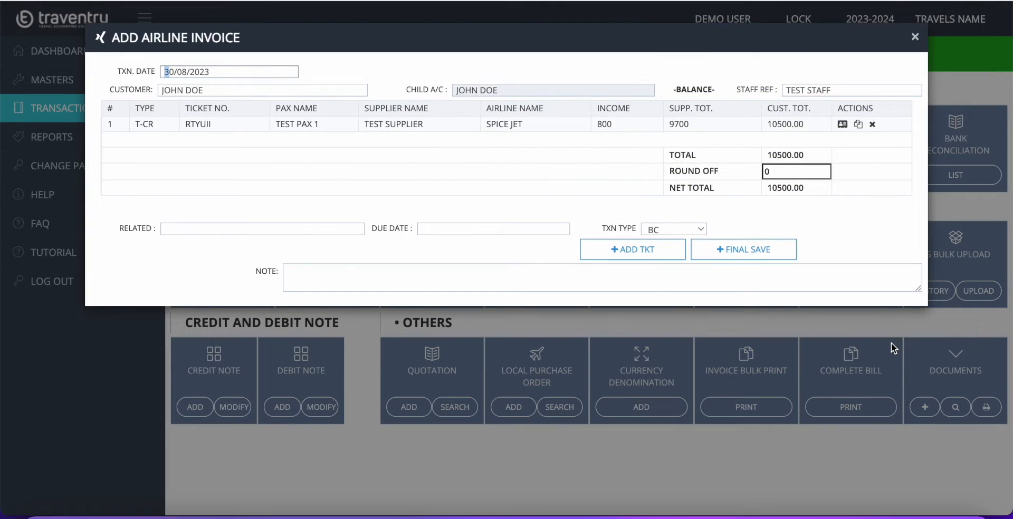
Duplicate the first ticket line, enter TEST PAX 2 as the passenger name, and save the copy
{"action": "left_click", "coordinate": [859, 126]}
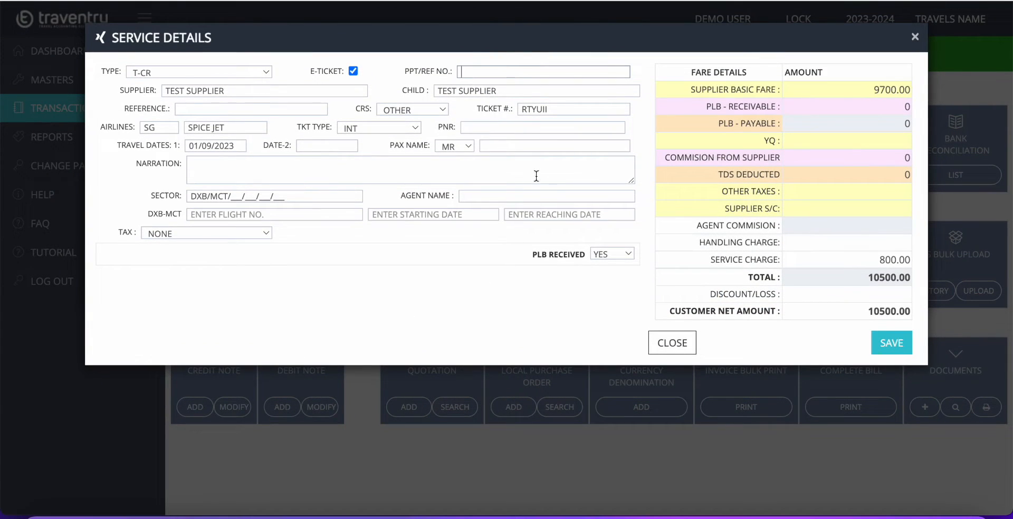
{"action": "left_click", "coordinate": [530, 147]}
{"action": "type", "text": "TEST"}
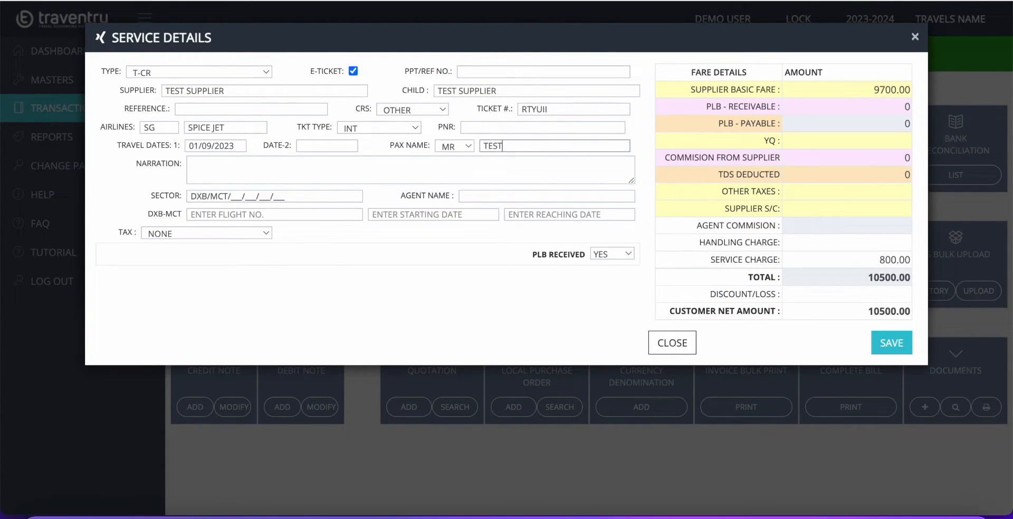
{"action": "type", "text": " PAX 2"}
{"action": "left_click", "coordinate": [890, 346]}
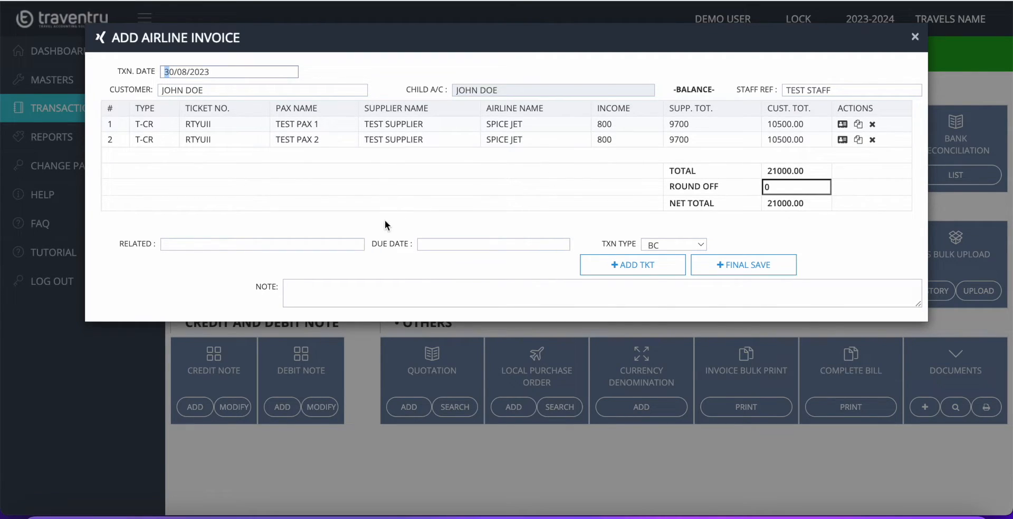
Point out the due date and related fields, leave both empty, and save the complete airline invoice
{"action": "double_click", "coordinate": [379, 243]}
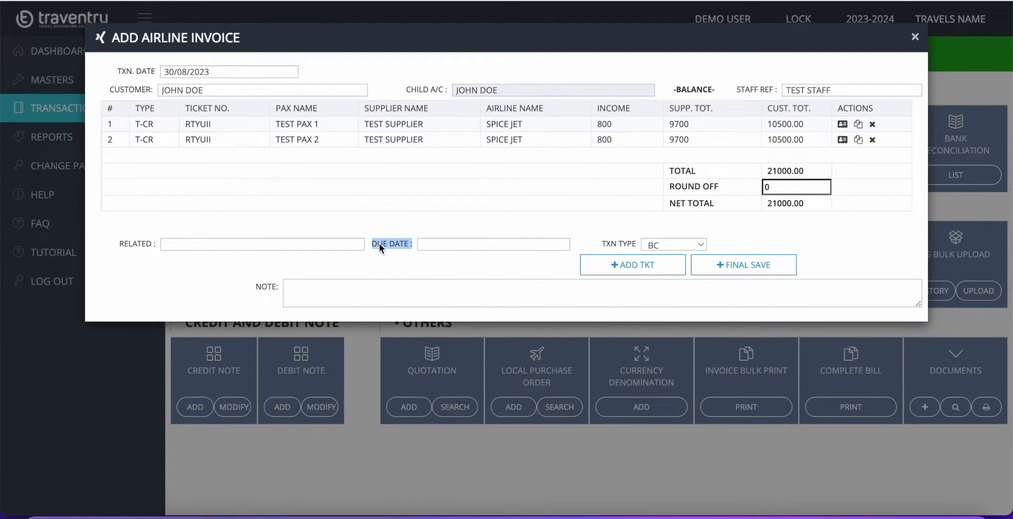
{"action": "left_click", "coordinate": [432, 244]}
{"action": "left_click", "coordinate": [440, 203]}
{"action": "left_click", "coordinate": [297, 244]}
{"action": "double_click", "coordinate": [135, 246]}
{"action": "left_click", "coordinate": [217, 229]}
{"action": "left_click", "coordinate": [213, 246]}
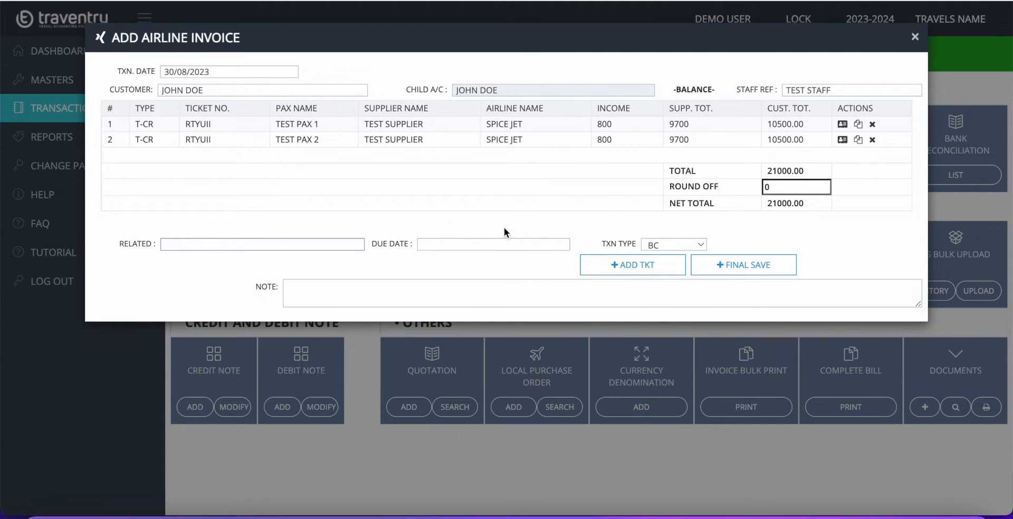
{"action": "left_click", "coordinate": [730, 269]}
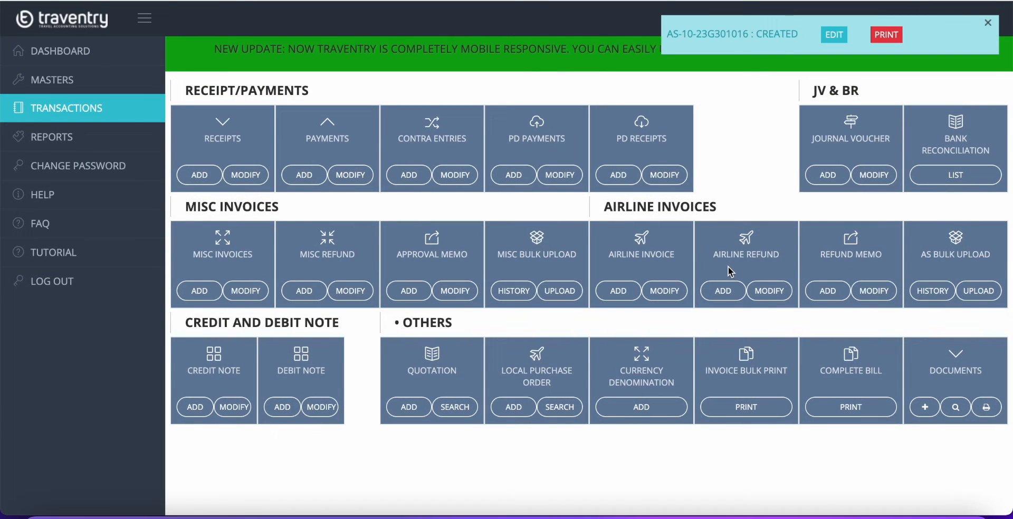
Review the printable tax invoice for both passengers and its consolidated version, and close the print view
{"action": "left_click", "coordinate": [887, 35]}
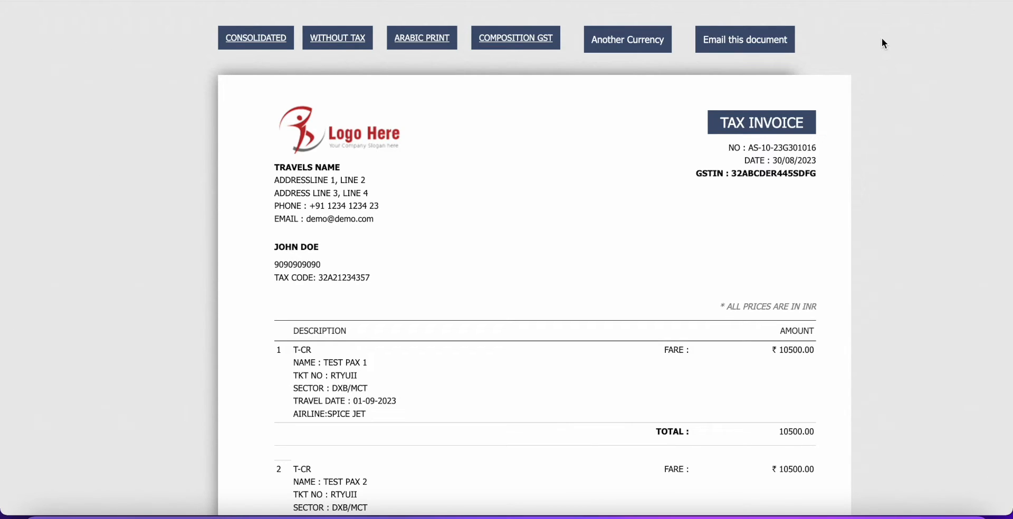
{"action": "scroll", "coordinate": [883, 39], "scroll_direction": "down", "scroll_amount": 6}
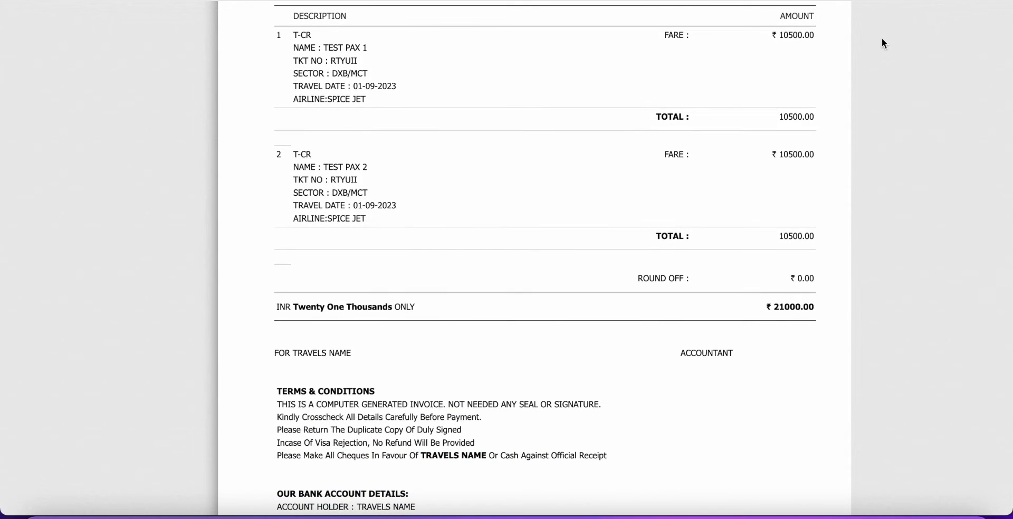
{"action": "scroll", "coordinate": [882, 40], "scroll_direction": "up", "scroll_amount": 3}
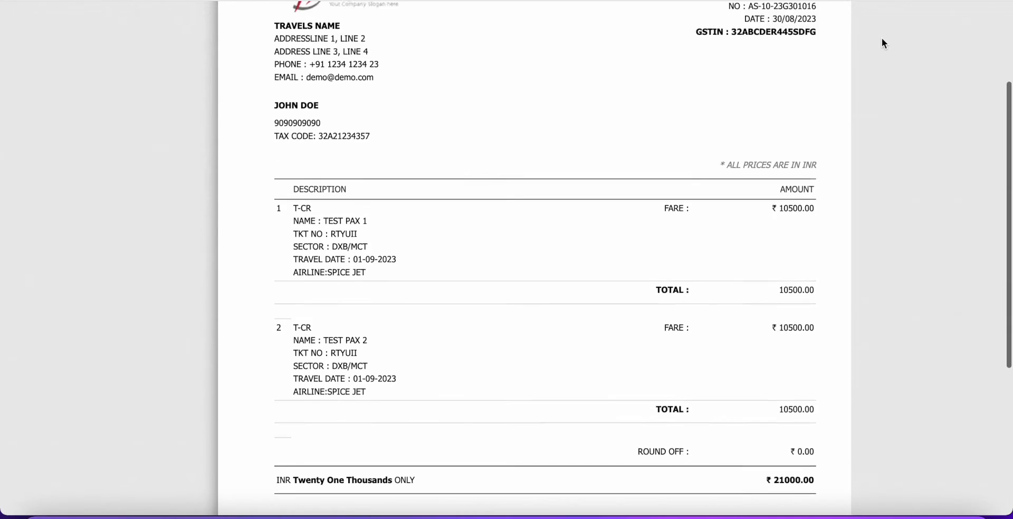
{"action": "scroll", "coordinate": [883, 42], "scroll_direction": "up", "scroll_amount": 3}
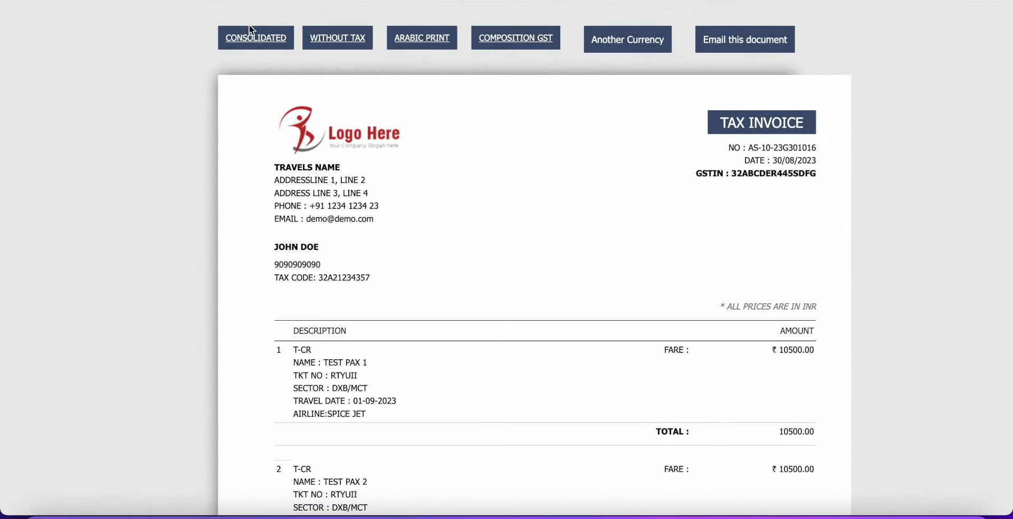
{"action": "scroll", "coordinate": [559, 228], "scroll_direction": "down", "scroll_amount": 2}
{"action": "scroll", "coordinate": [559, 227], "scroll_direction": "up", "scroll_amount": 2}
{"action": "left_click", "coordinate": [239, 39]}
{"action": "key", "text": "super+w"}
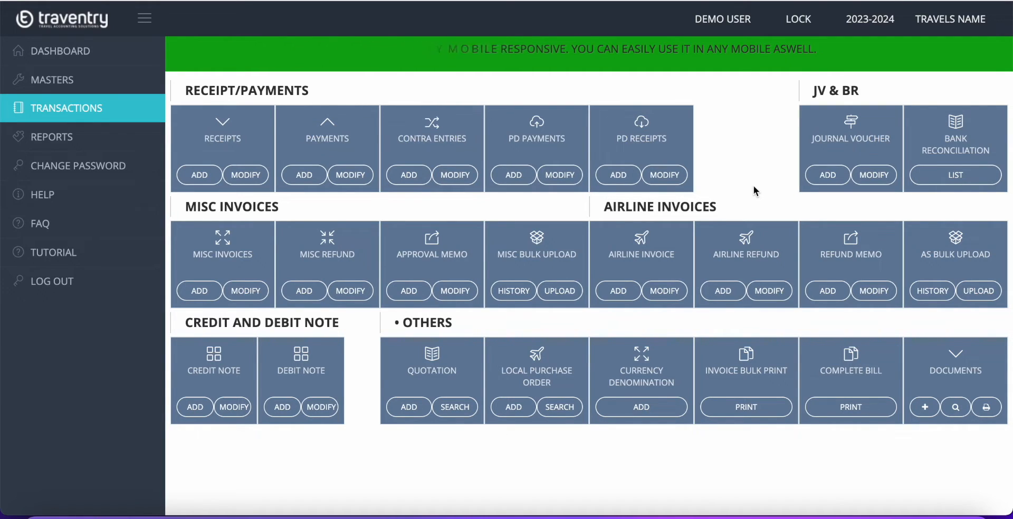
Point out the misc invoices and receipts modules, view the blank receipt form, and close it
{"action": "triple_click", "coordinate": [207, 267]}
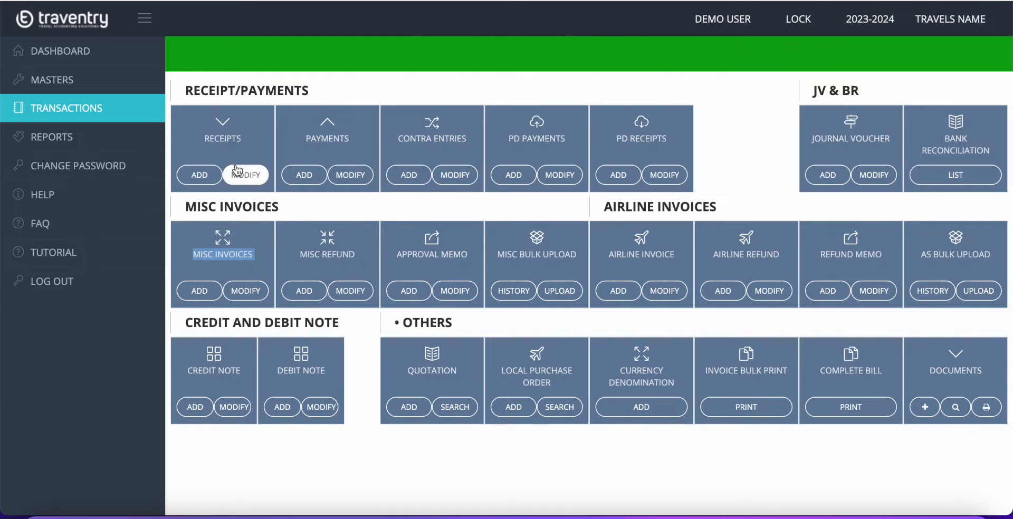
{"action": "double_click", "coordinate": [227, 139]}
{"action": "left_click", "coordinate": [227, 138]}
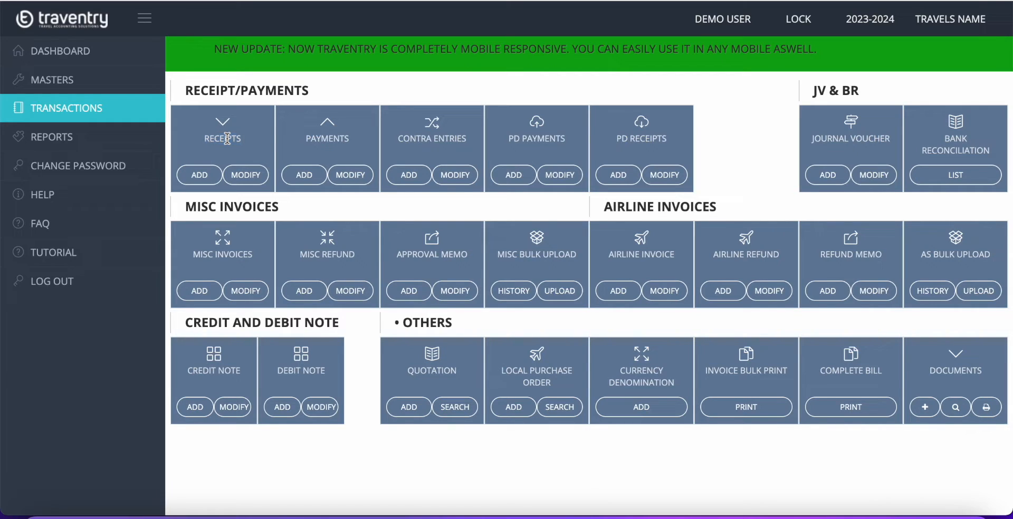
{"action": "double_click", "coordinate": [227, 138]}
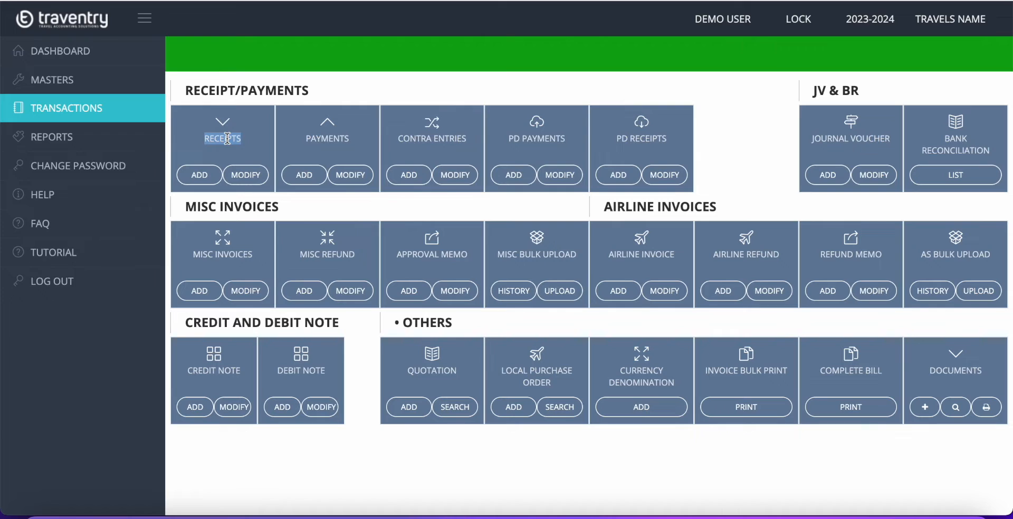
{"action": "left_click", "coordinate": [204, 175]}
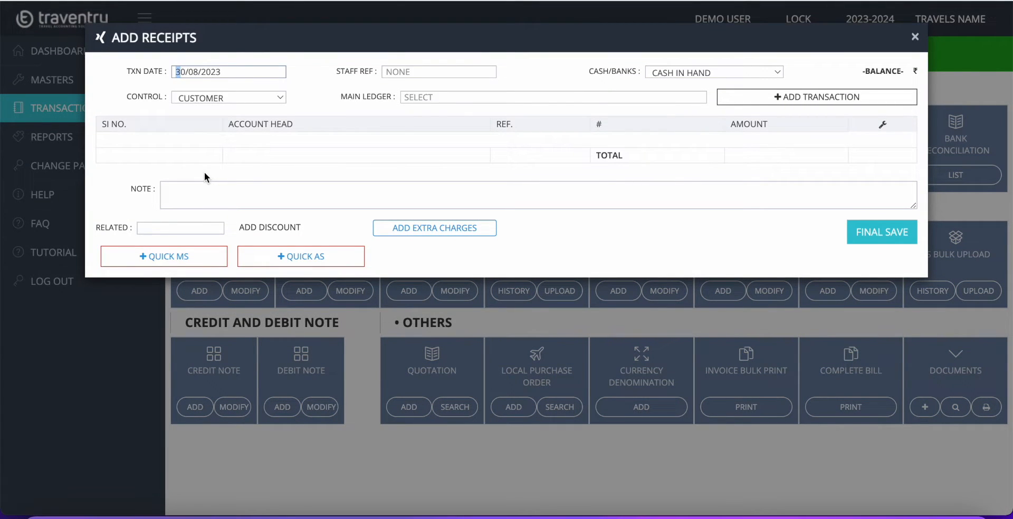
{"action": "left_click", "coordinate": [915, 37]}
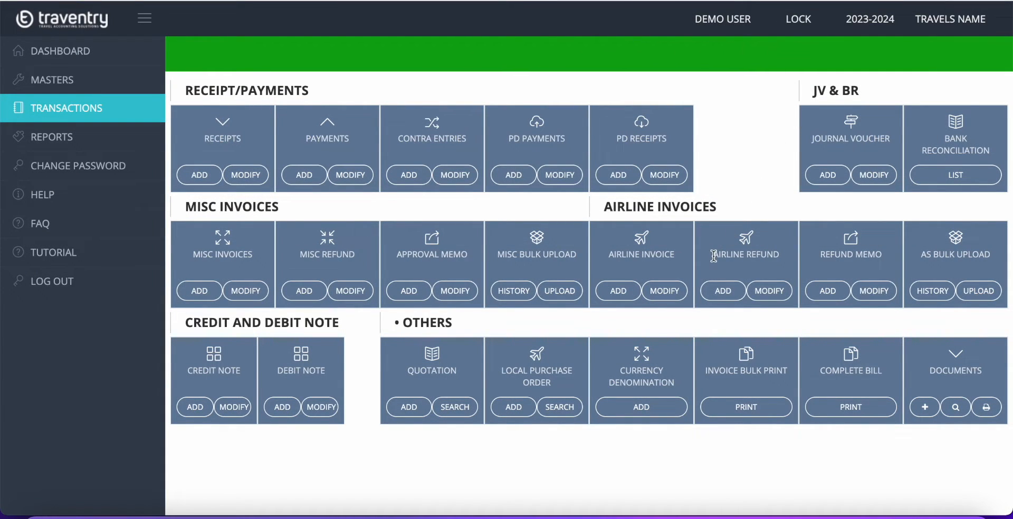
Search the existing airline invoice entries dated 30/08/2023 and close the list
{"action": "double_click", "coordinate": [691, 208]}
{"action": "left_click", "coordinate": [722, 186]}
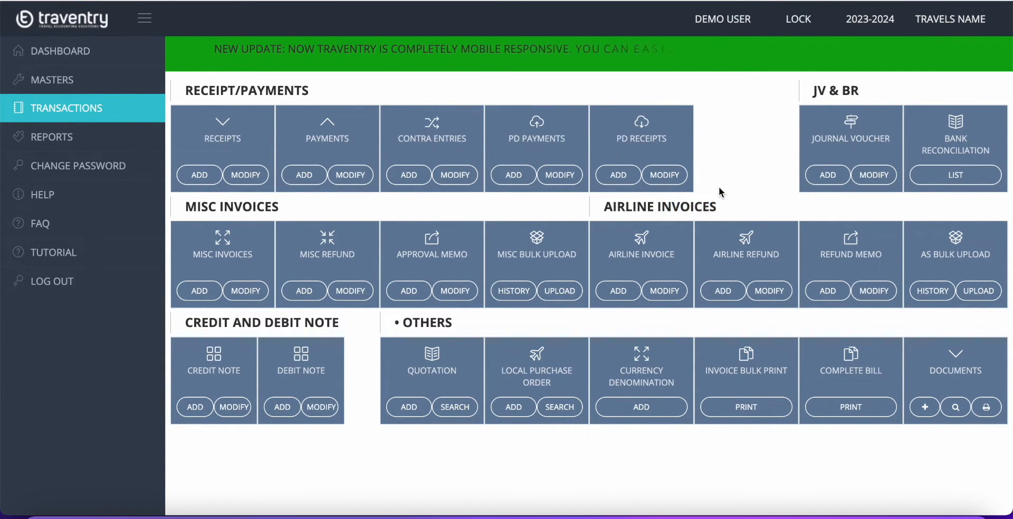
{"action": "left_click", "coordinate": [668, 300]}
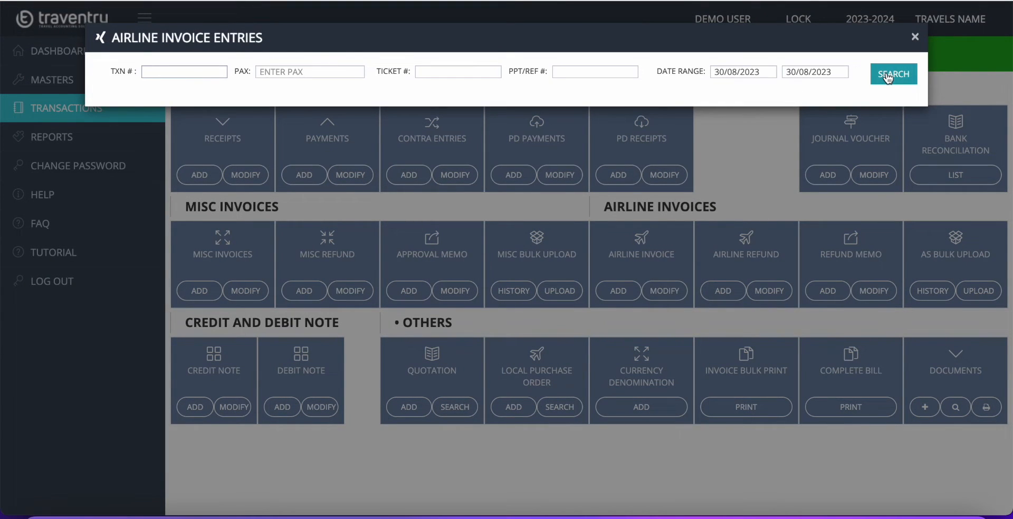
{"action": "left_click", "coordinate": [888, 76]}
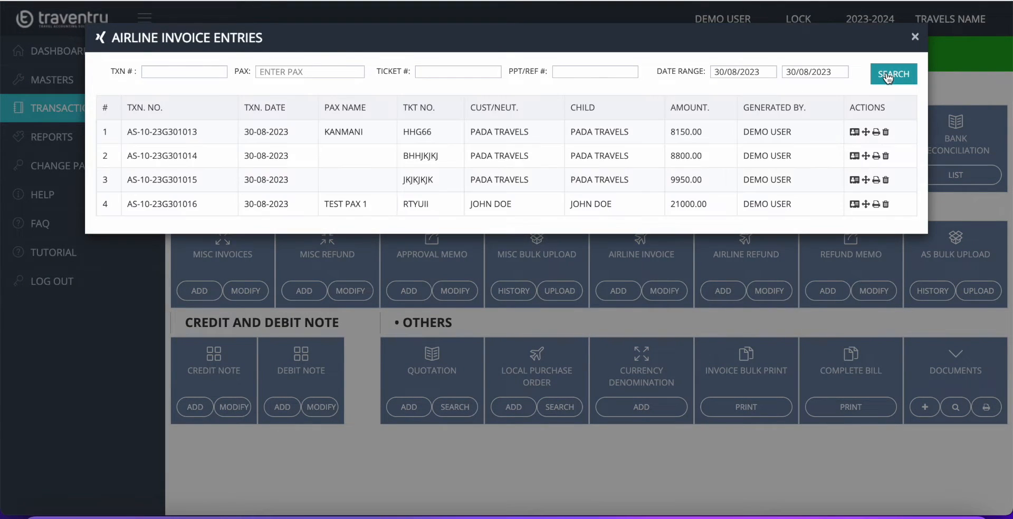
{"action": "left_click", "coordinate": [915, 38]}
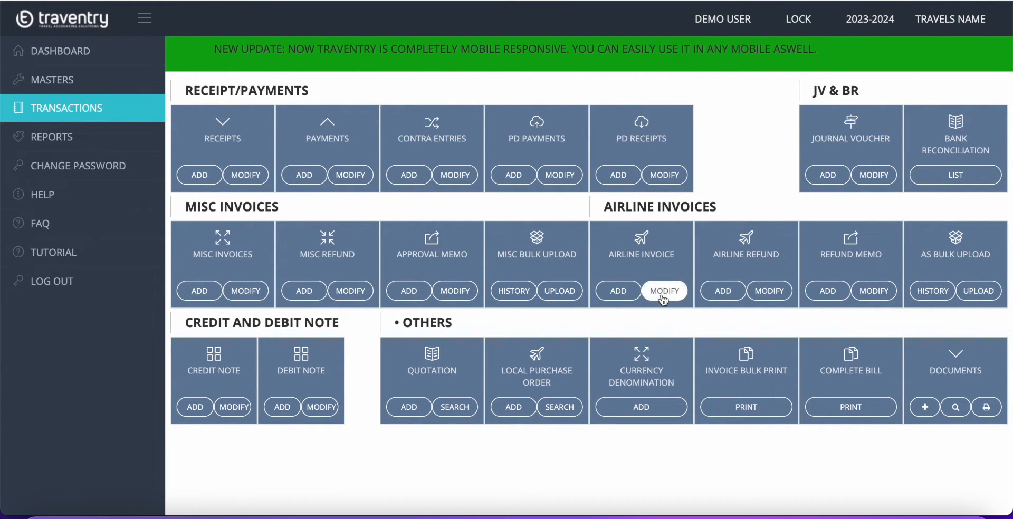
Find and open the TEST PAX 1 airline invoice, view its quick receipt form, and close it without saving
{"action": "left_click", "coordinate": [663, 293]}
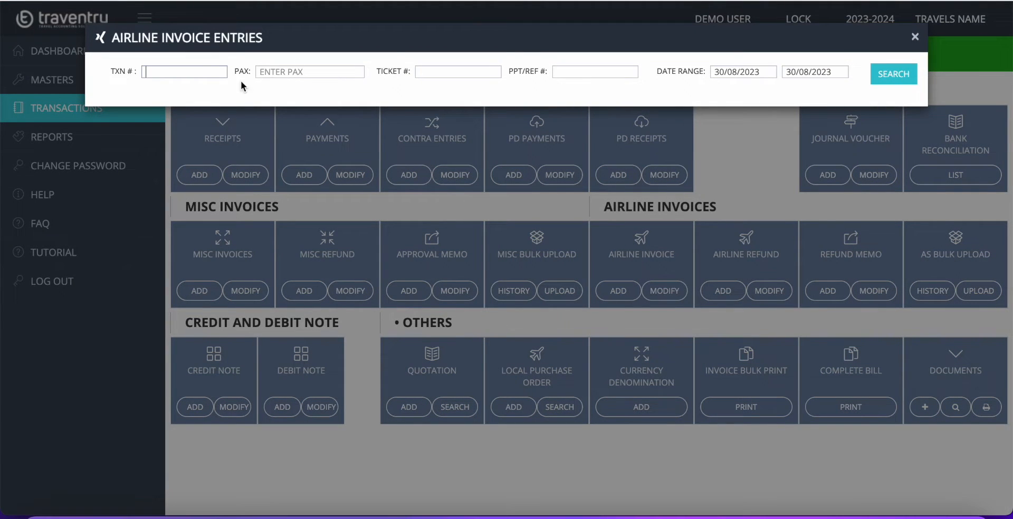
{"action": "left_click", "coordinate": [892, 78]}
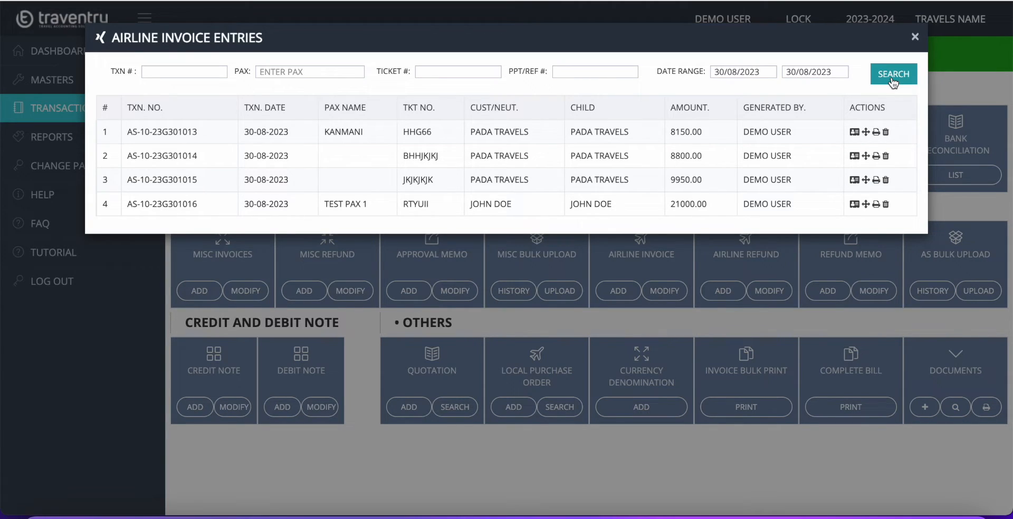
{"action": "left_click", "coordinate": [854, 205]}
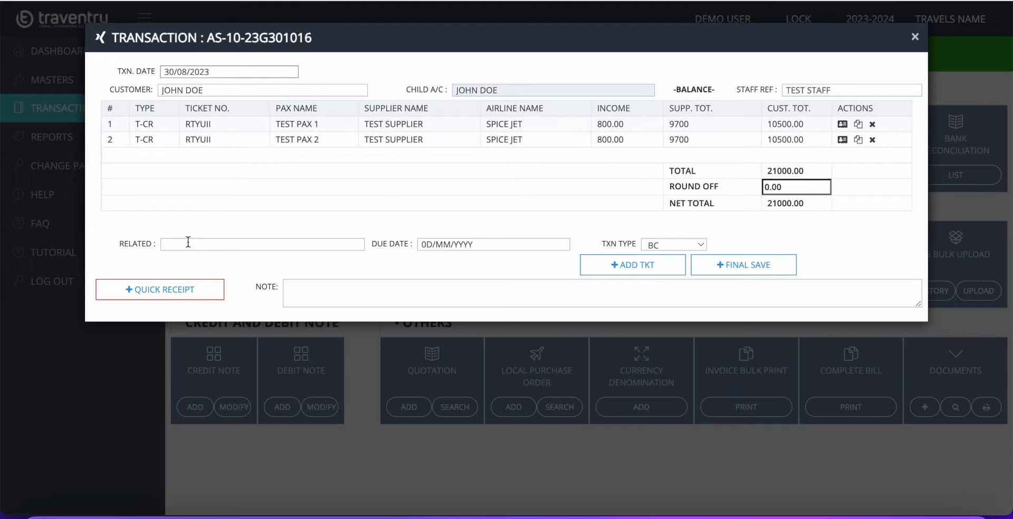
{"action": "left_click", "coordinate": [168, 293]}
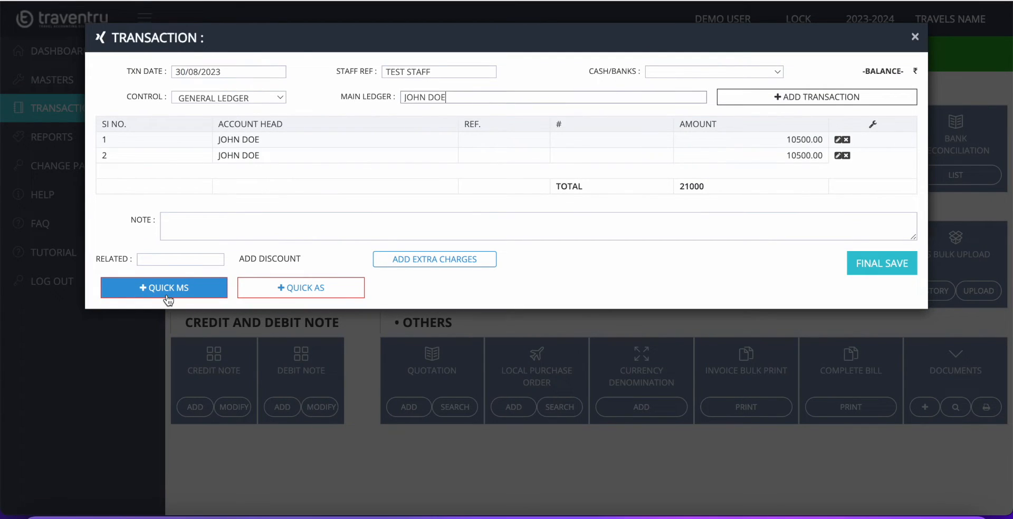
{"action": "left_click", "coordinate": [915, 39]}
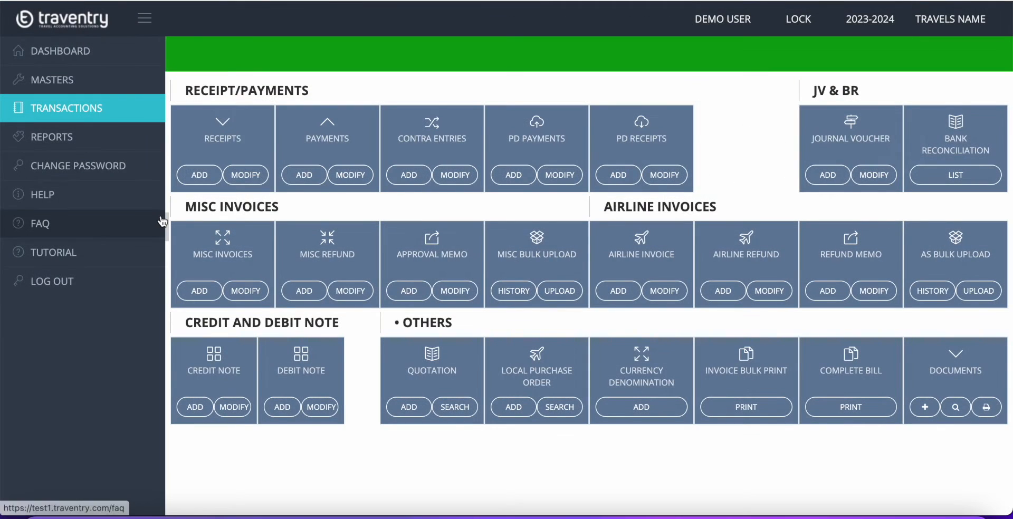
Start a new receipt with CASH IN HAND as the cash/bank account and the invoiced customer as main ledger
{"action": "left_click", "coordinate": [205, 175]}
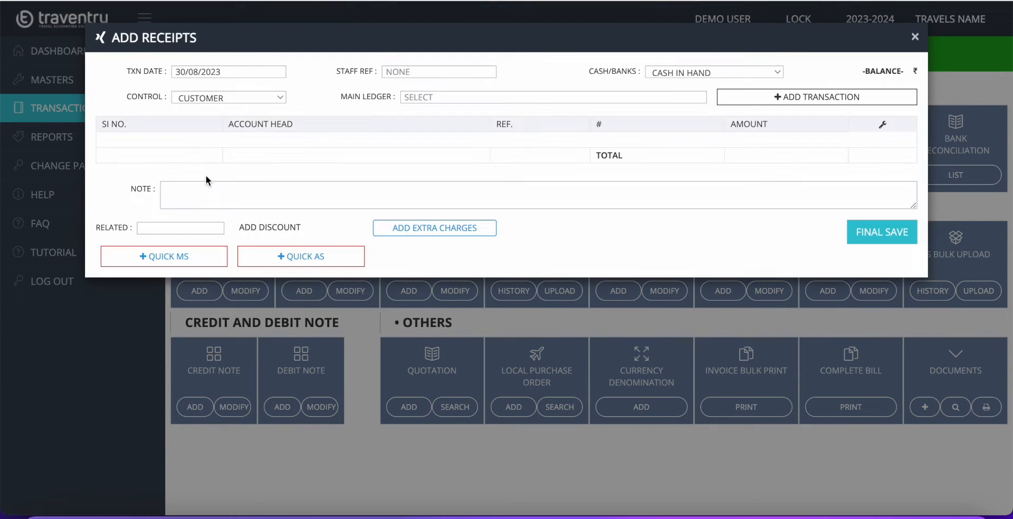
{"action": "left_click", "coordinate": [666, 76]}
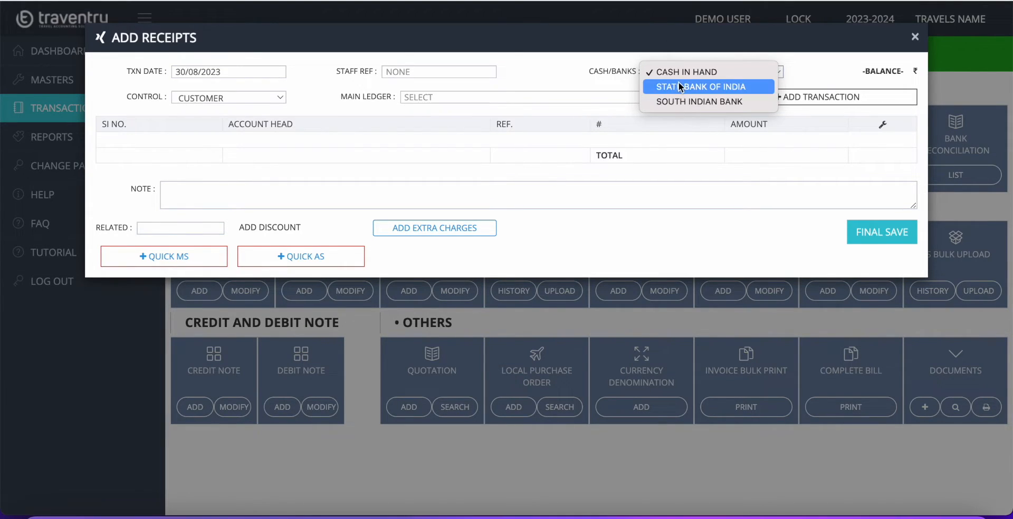
{"action": "left_click", "coordinate": [679, 74]}
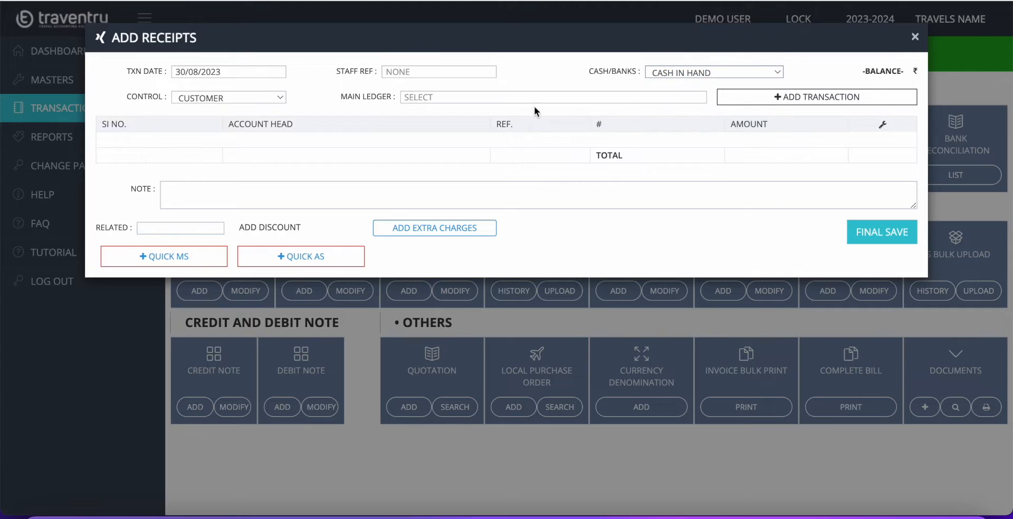
{"action": "left_click", "coordinate": [522, 93]}
{"action": "type", "text": "JOHN"}
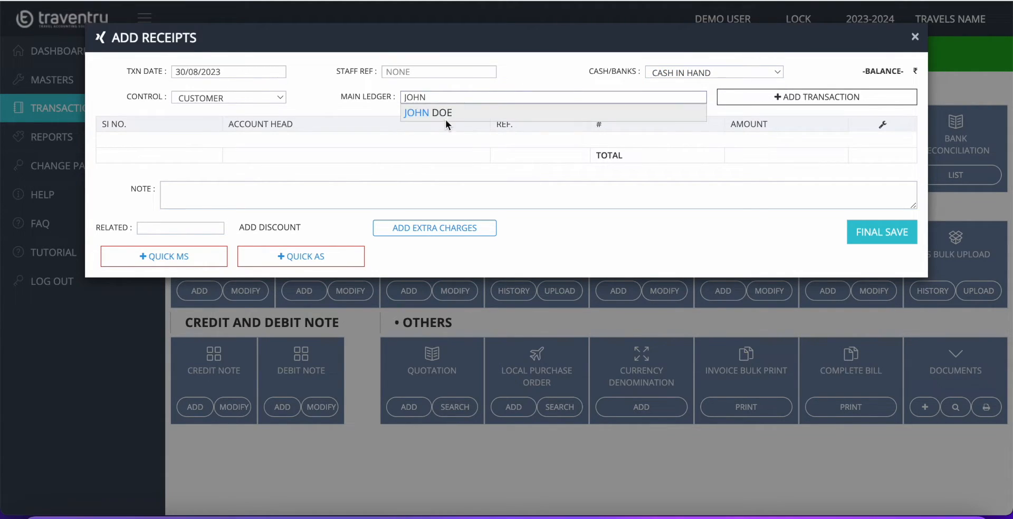
{"action": "left_click", "coordinate": [445, 118]}
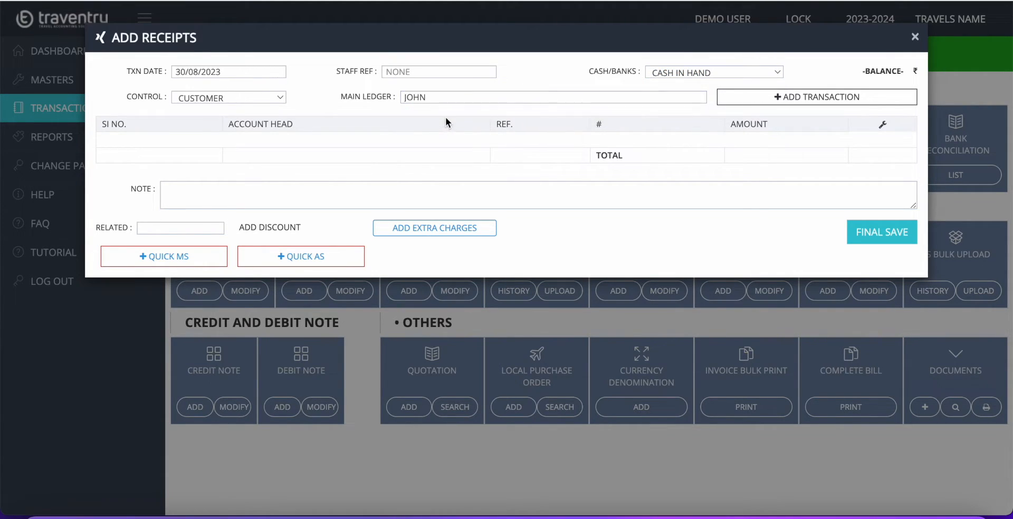
{"action": "left_click", "coordinate": [458, 96]}
{"action": "left_click", "coordinate": [461, 112]}
Add a transaction to the receipt, check the total on the printed invoice, and set the amount to 10000
{"action": "left_click", "coordinate": [768, 97]}
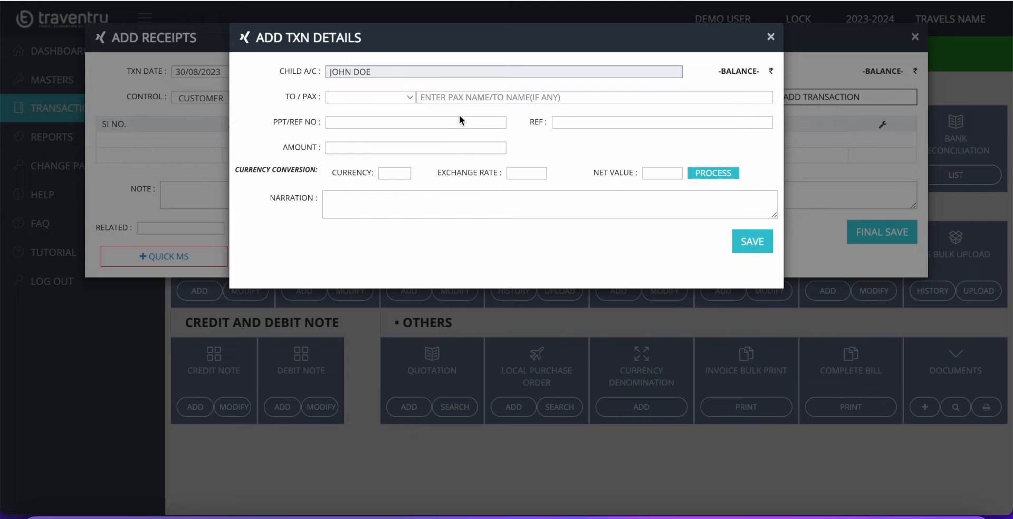
{"action": "left_click", "coordinate": [430, 148]}
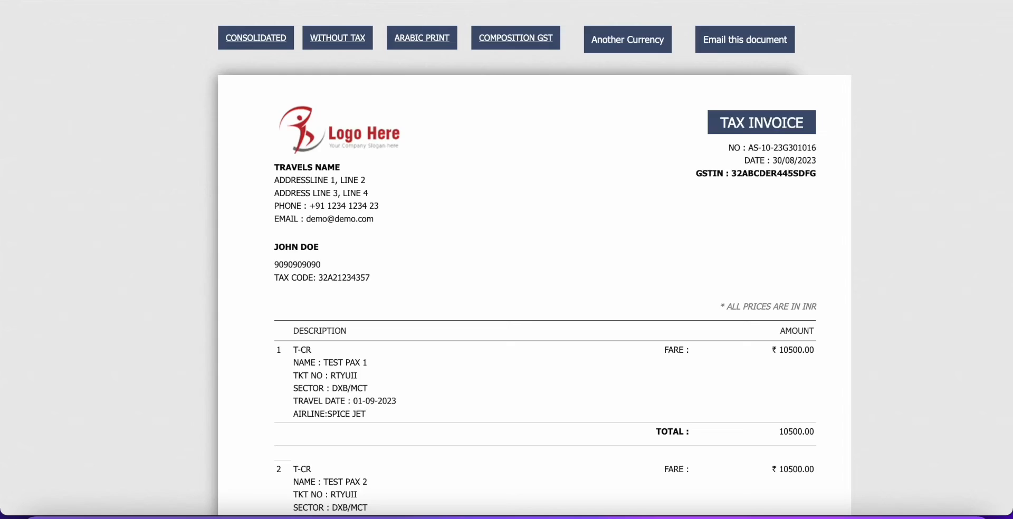
{"action": "scroll", "coordinate": [596, 285], "scroll_direction": "down", "scroll_amount": 6}
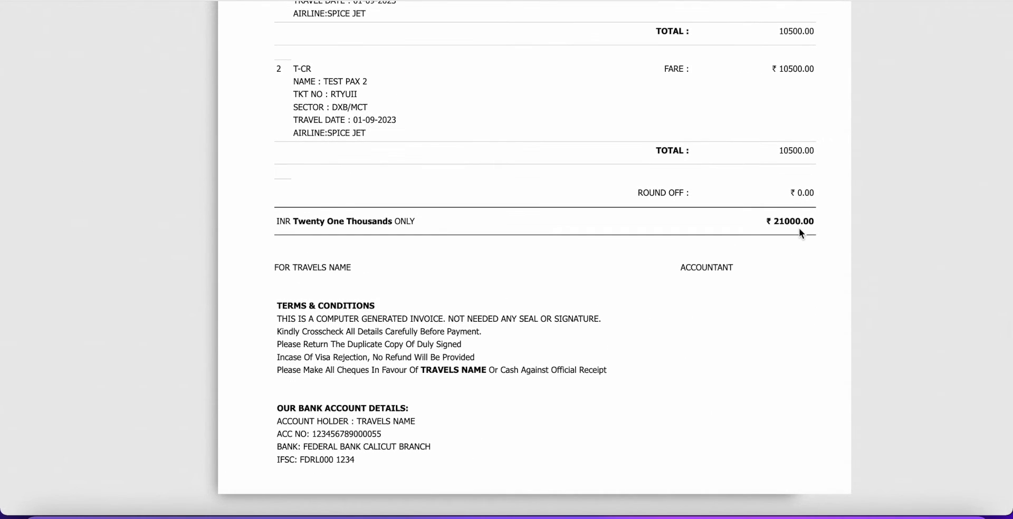
{"action": "triple_click", "coordinate": [801, 228]}
{"action": "left_click", "coordinate": [846, 217]}
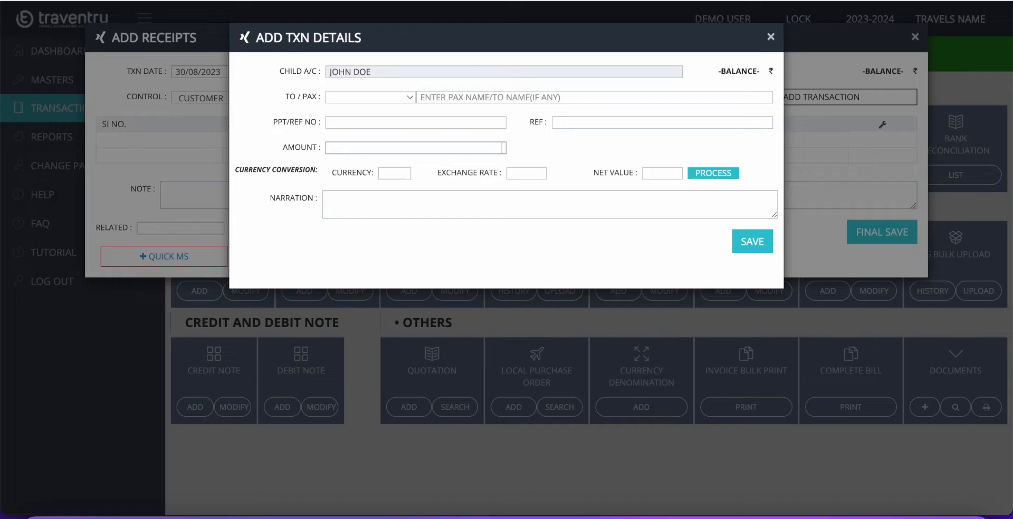
{"action": "type", "text": "10000"}
Enter the narration ADVANCE CASHRCVD AGAINST TKT and save the receipt transaction line
{"action": "left_click", "coordinate": [418, 214]}
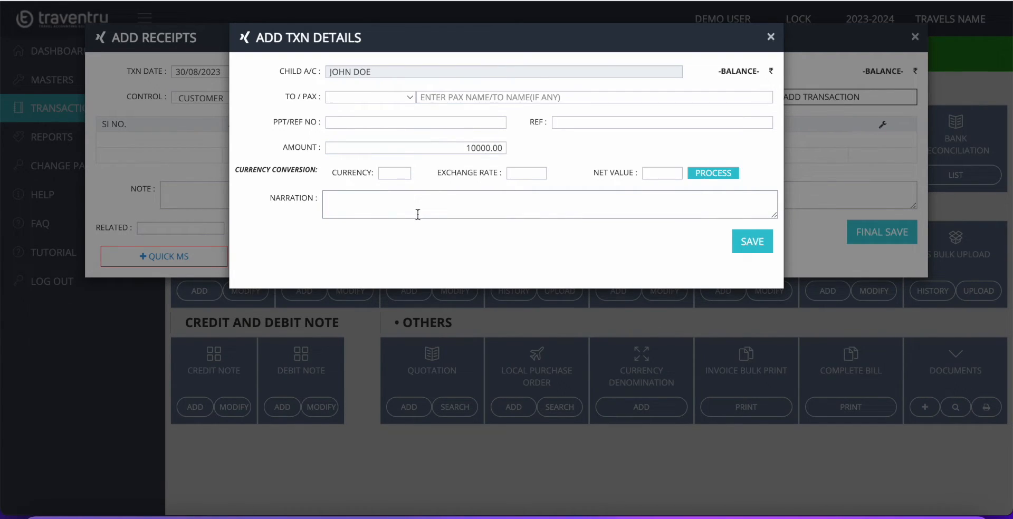
{"action": "type", "text": "ADVANCE CASG RCVD AGA"}
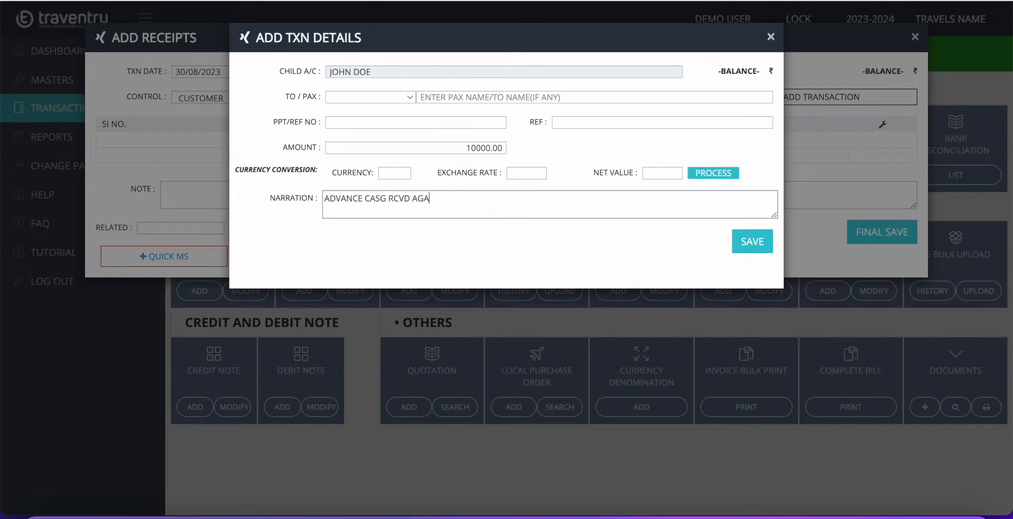
{"action": "type", "text": "INST TKT"}
{"action": "left_click", "coordinate": [388, 201]}
{"action": "key", "text": "BackSpace"}
{"action": "key", "text": "BackSpace"}
{"action": "type", "text": "H"}
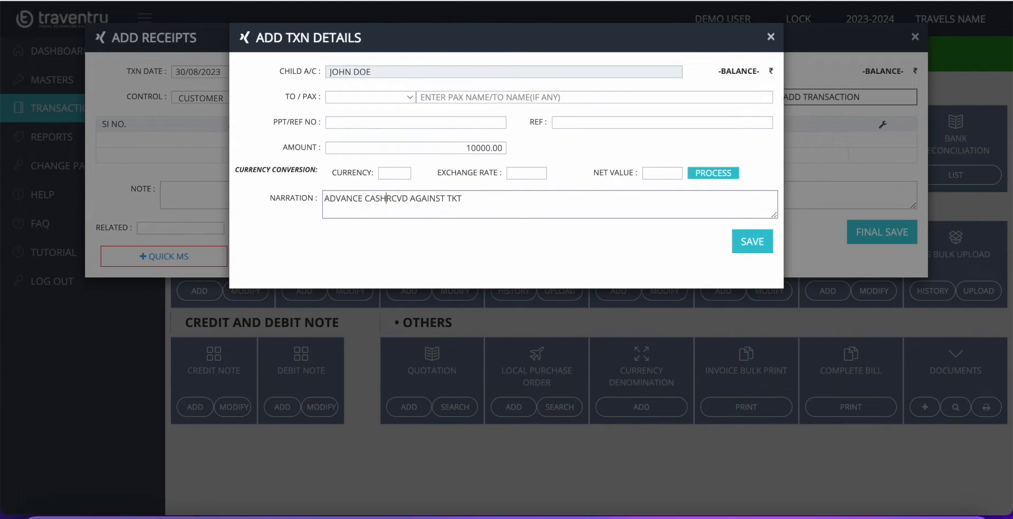
{"action": "left_click", "coordinate": [761, 244]}
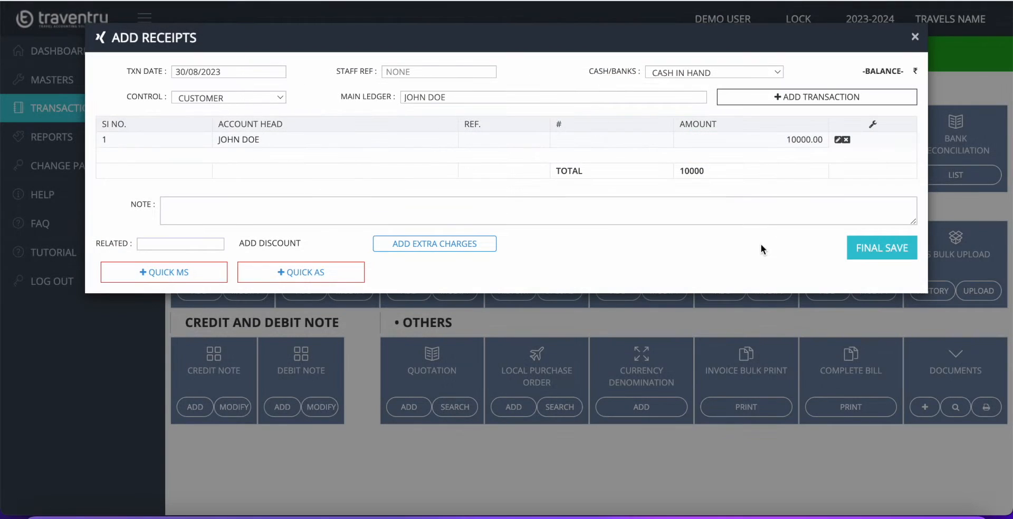
Save the finished receipt, view its printed version, and return to the transactions page
{"action": "left_click", "coordinate": [879, 249]}
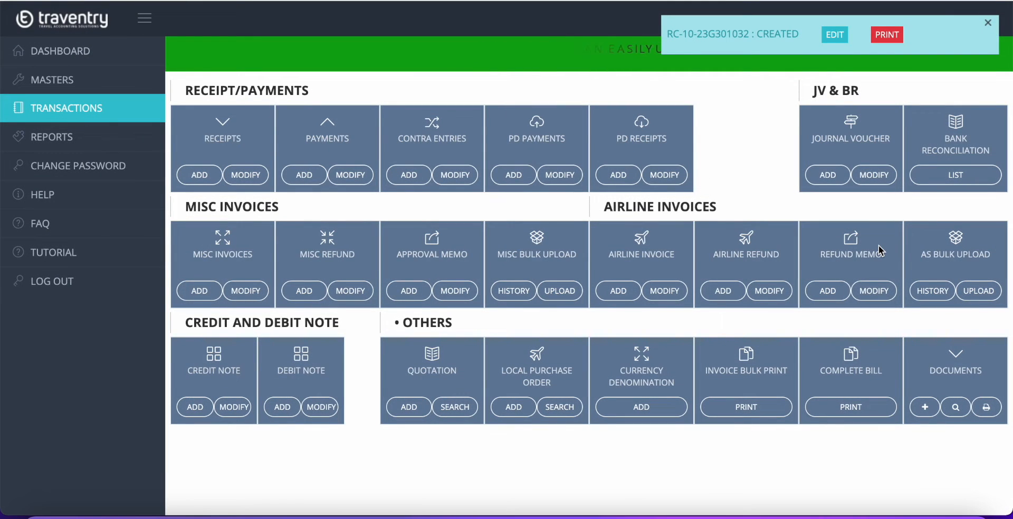
{"action": "left_click", "coordinate": [885, 33]}
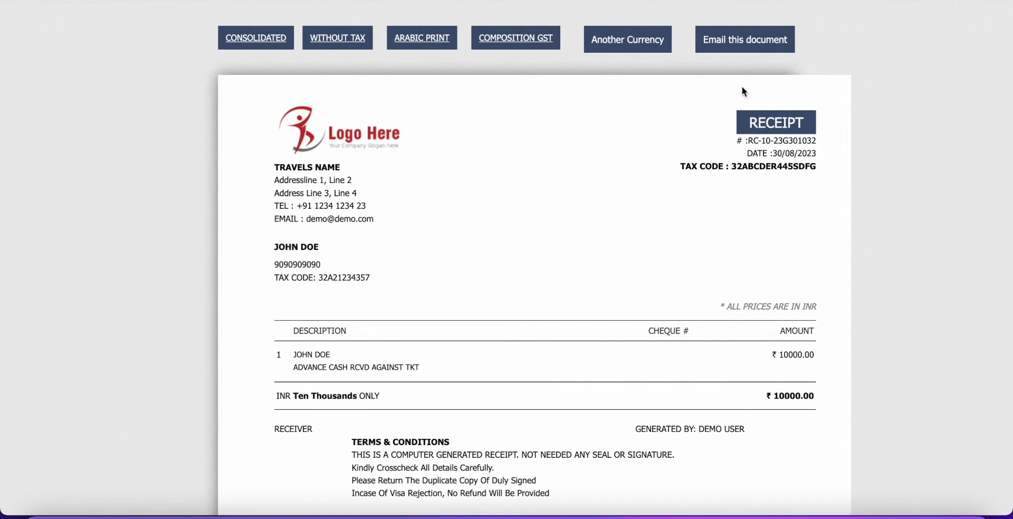
{"action": "key", "text": "super+w"}
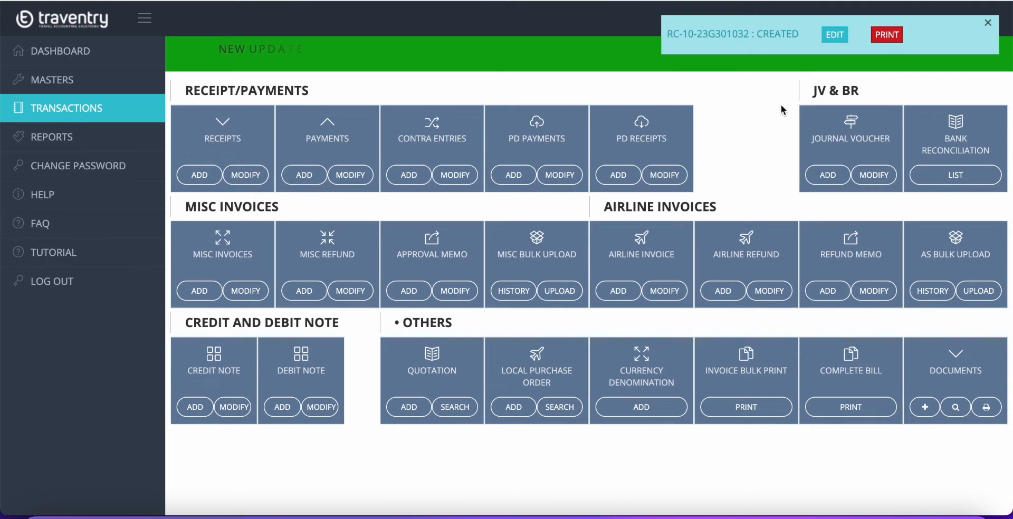
Reopen the new receipt, match 10000 of it against the TEST PAX 1 invoice dated 30/08/2023, and close the matching
{"action": "left_click", "coordinate": [836, 37]}
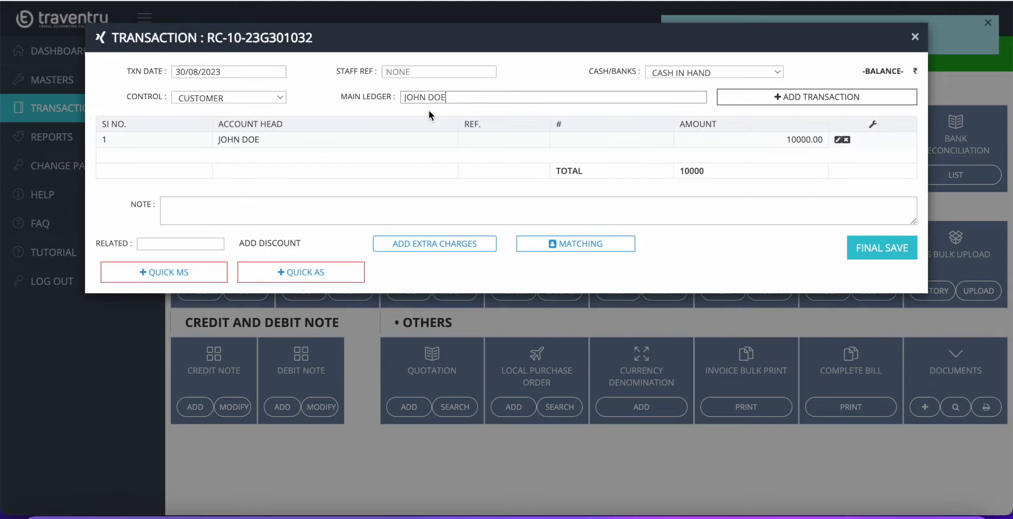
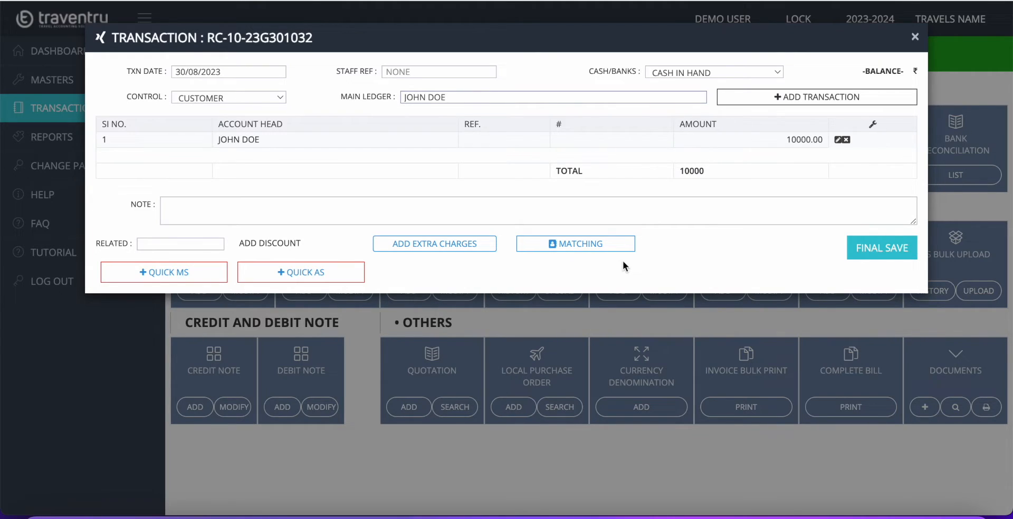
{"action": "left_click", "coordinate": [592, 253]}
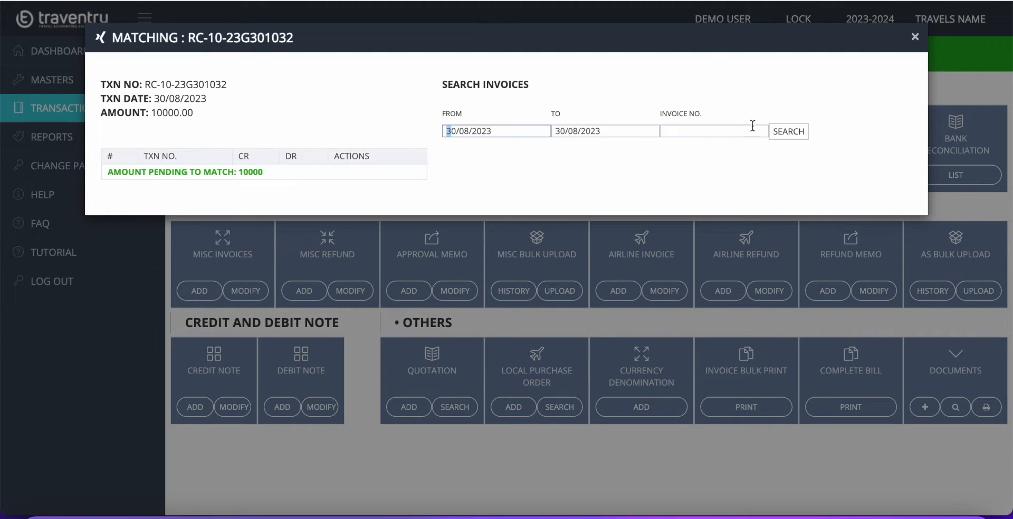
{"action": "left_click", "coordinate": [783, 136]}
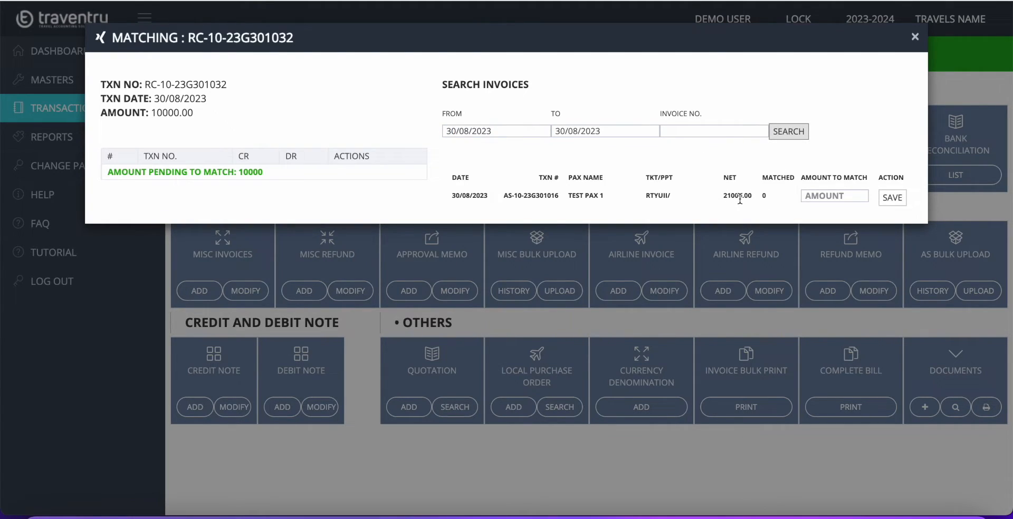
{"action": "left_click", "coordinate": [828, 195]}
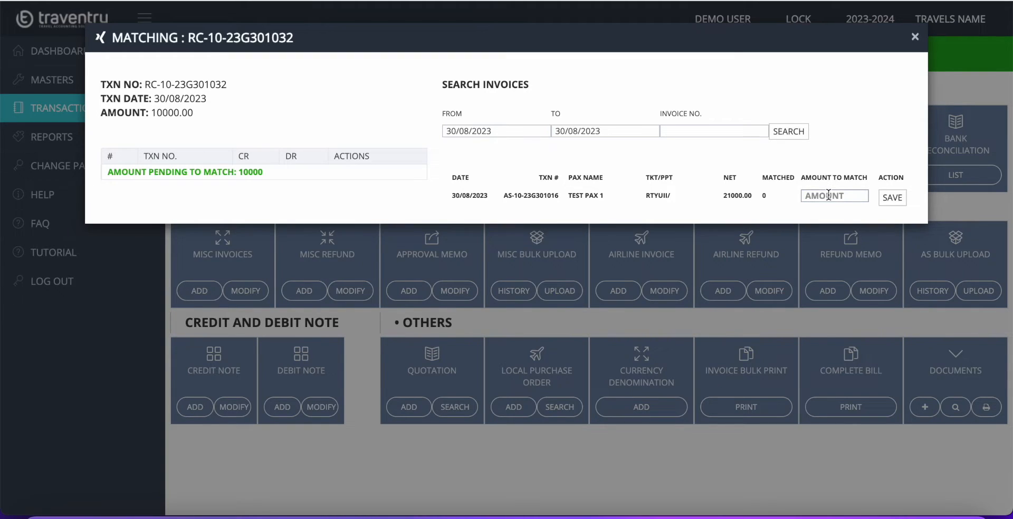
{"action": "type", "text": "10000"}
{"action": "left_click", "coordinate": [892, 202]}
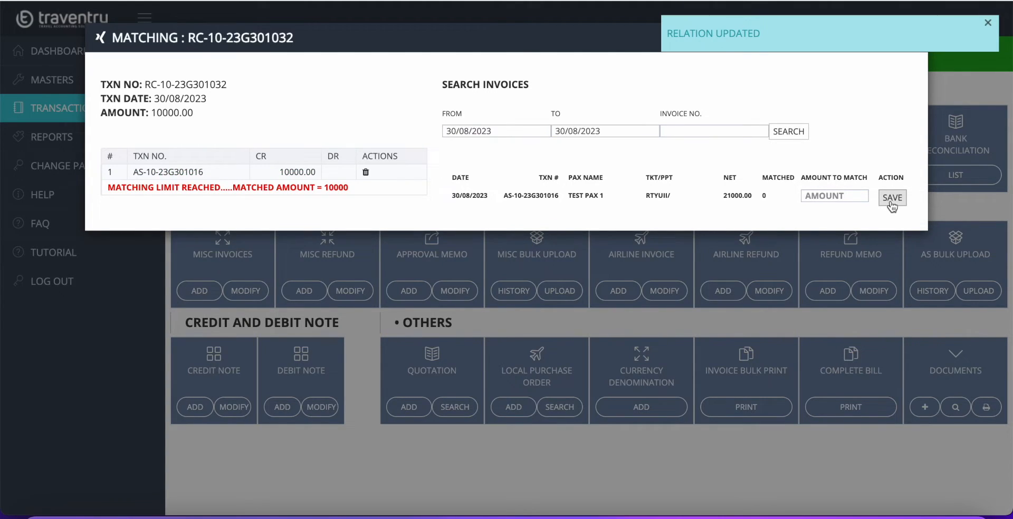
{"action": "left_click", "coordinate": [988, 29]}
{"action": "left_click", "coordinate": [919, 42]}
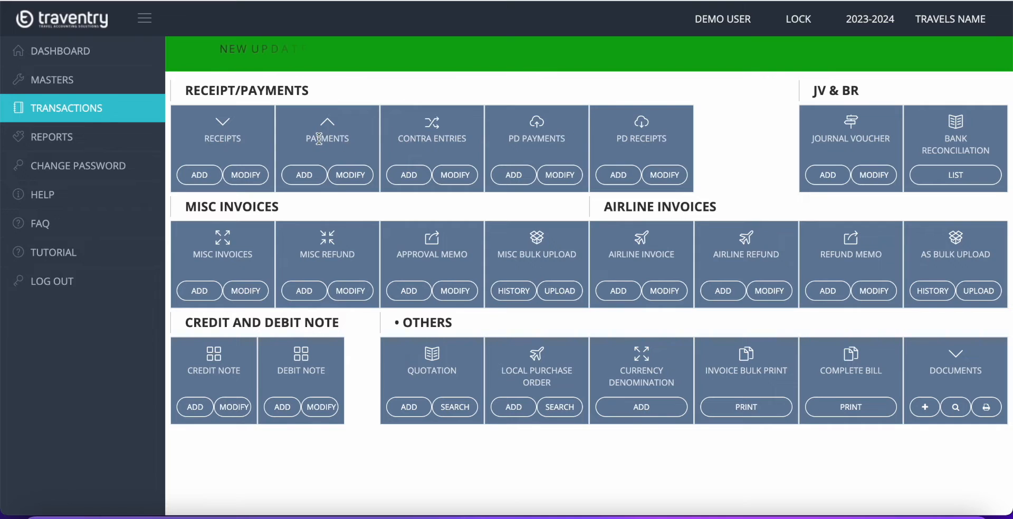
Open a new payment form, look through its customer, supplier and general ledger control types, and close it without saving
{"action": "left_click", "coordinate": [310, 176]}
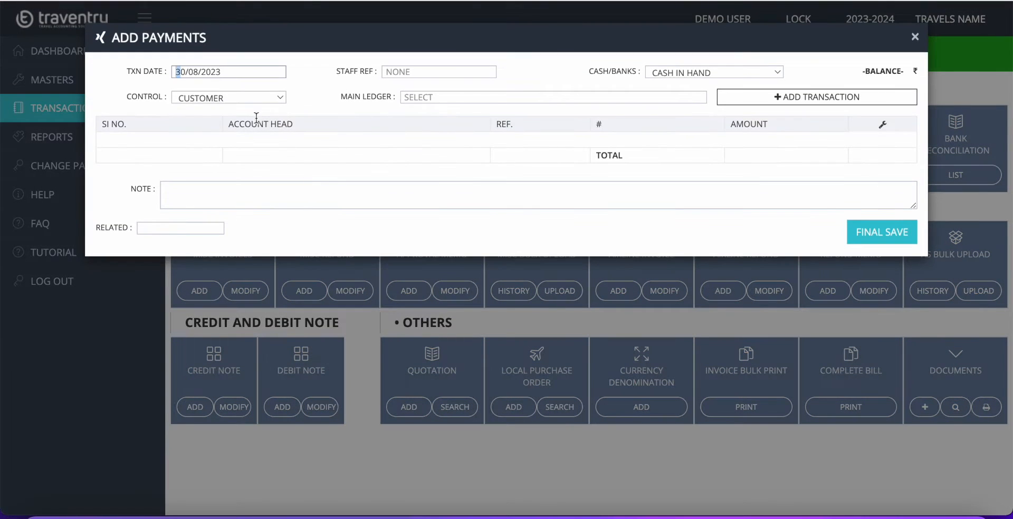
{"action": "left_click", "coordinate": [249, 96]}
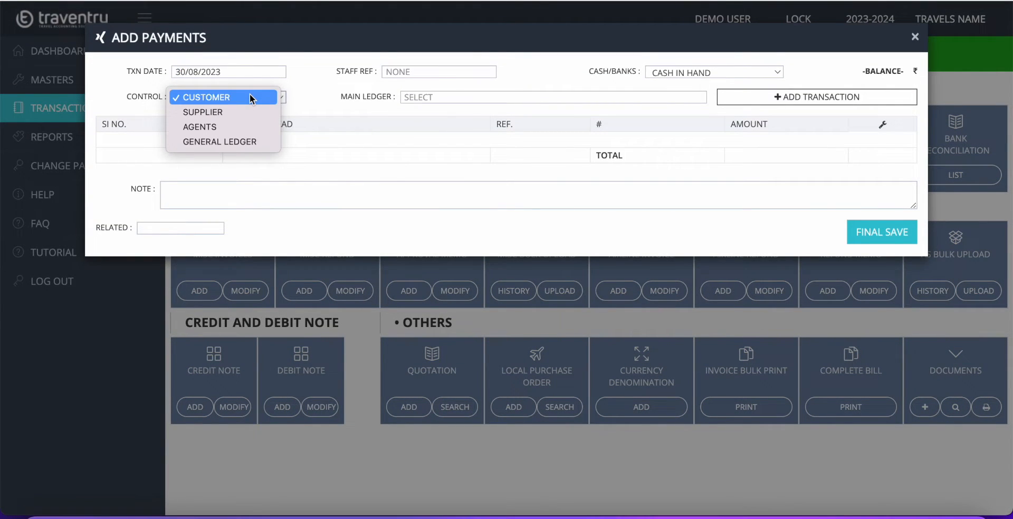
{"action": "left_click", "coordinate": [225, 117]}
{"action": "left_click", "coordinate": [235, 93]}
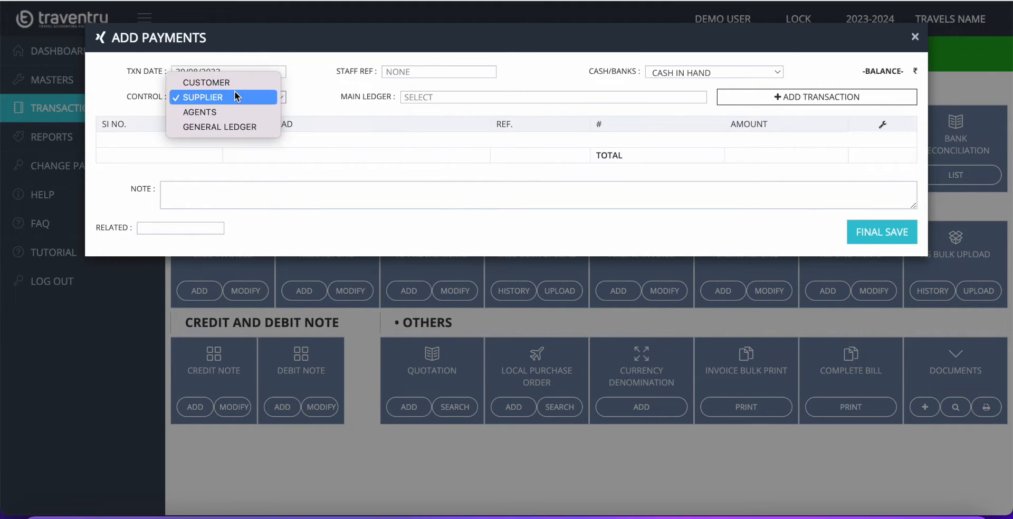
{"action": "left_click", "coordinate": [222, 127]}
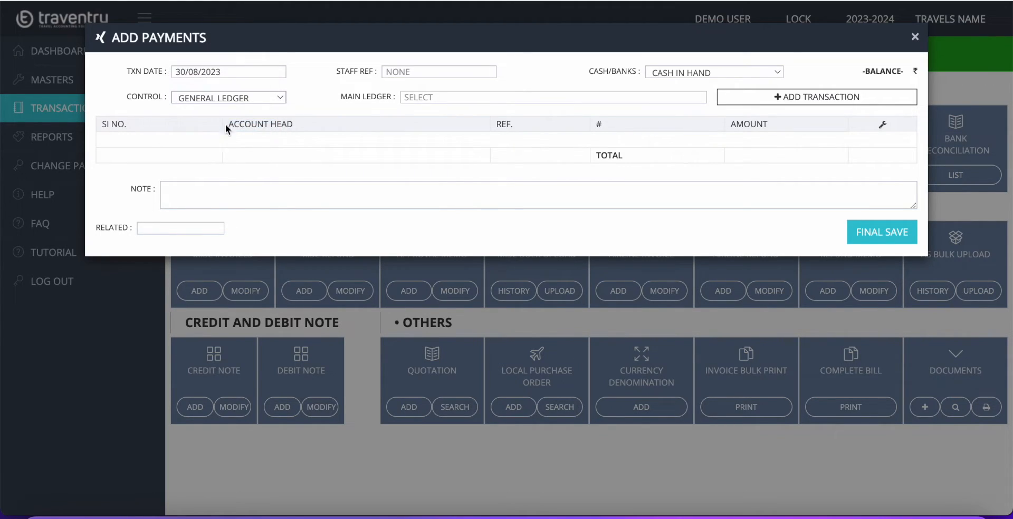
{"action": "left_click", "coordinate": [241, 97]}
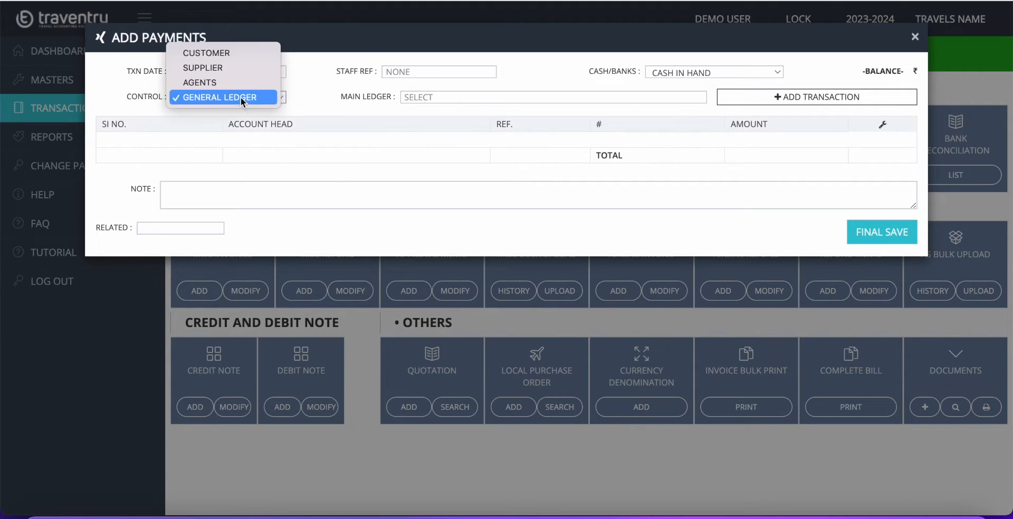
{"action": "left_click", "coordinate": [238, 69]}
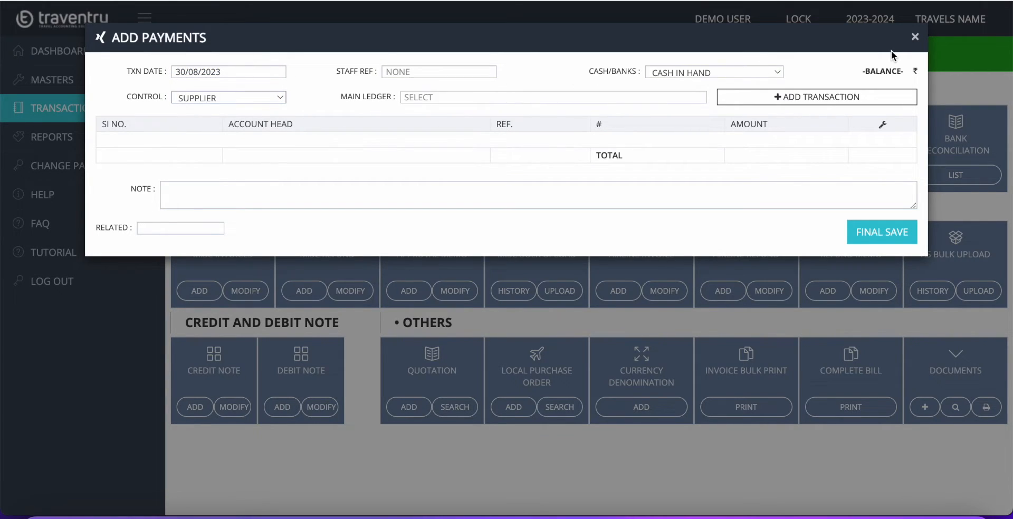
{"action": "left_click", "coordinate": [914, 37]}
Open a new contra entry, view the accounts available to transfer from, and close it without saving
{"action": "triple_click", "coordinate": [432, 138]}
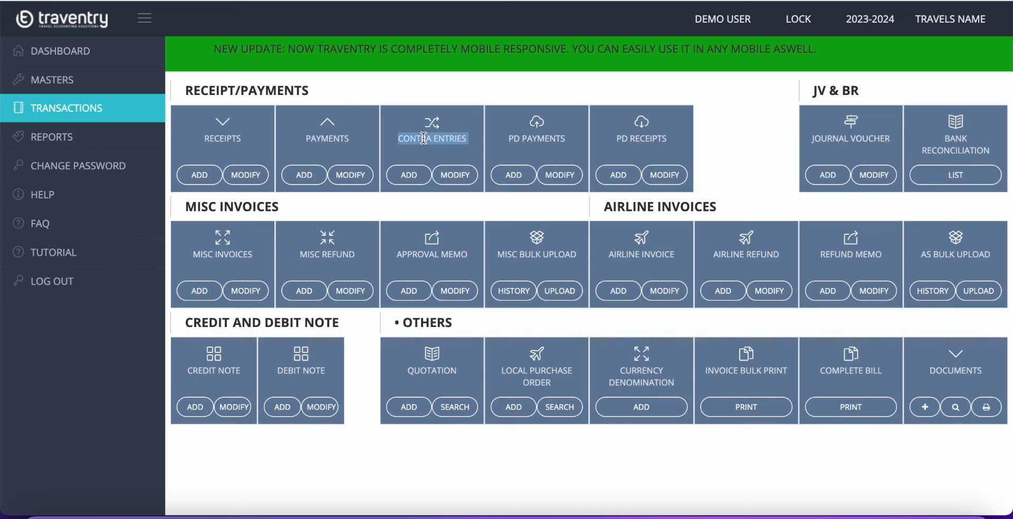
{"action": "left_click", "coordinate": [410, 175]}
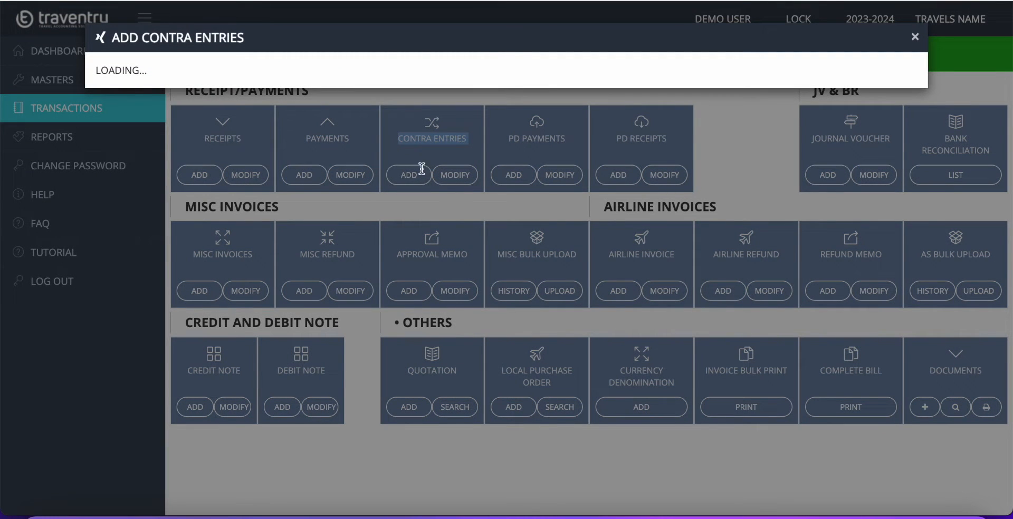
{"action": "triple_click", "coordinate": [603, 82]}
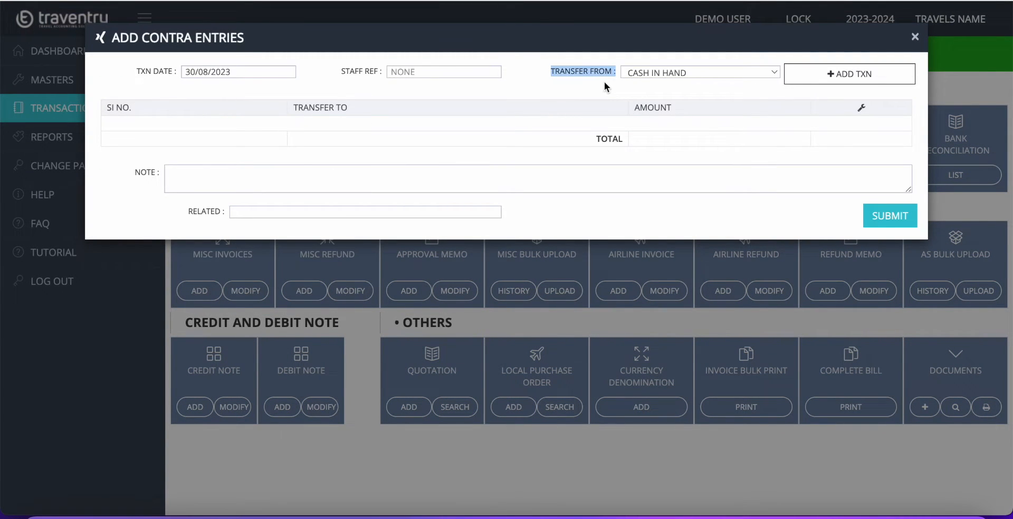
{"action": "left_click", "coordinate": [641, 75]}
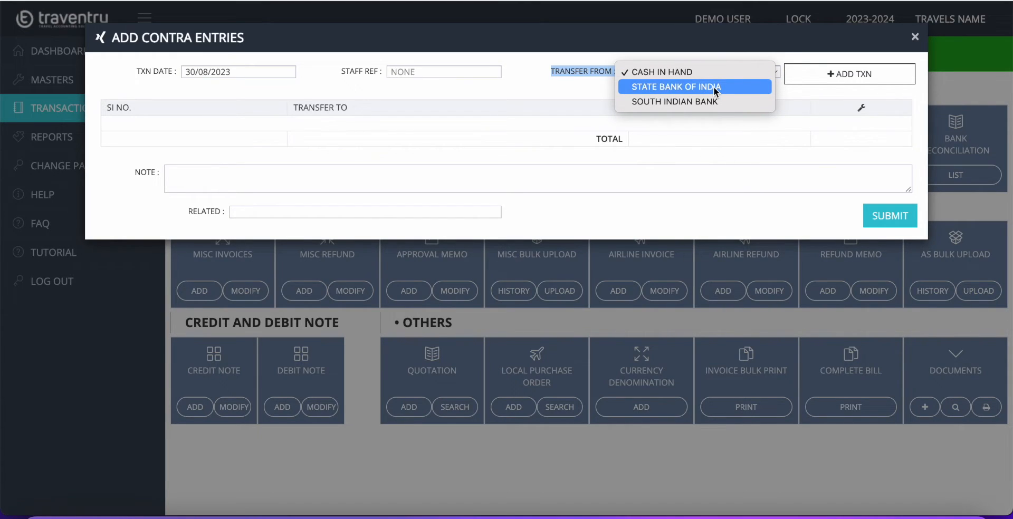
{"action": "left_click", "coordinate": [915, 39]}
{"action": "left_click", "coordinate": [915, 40]}
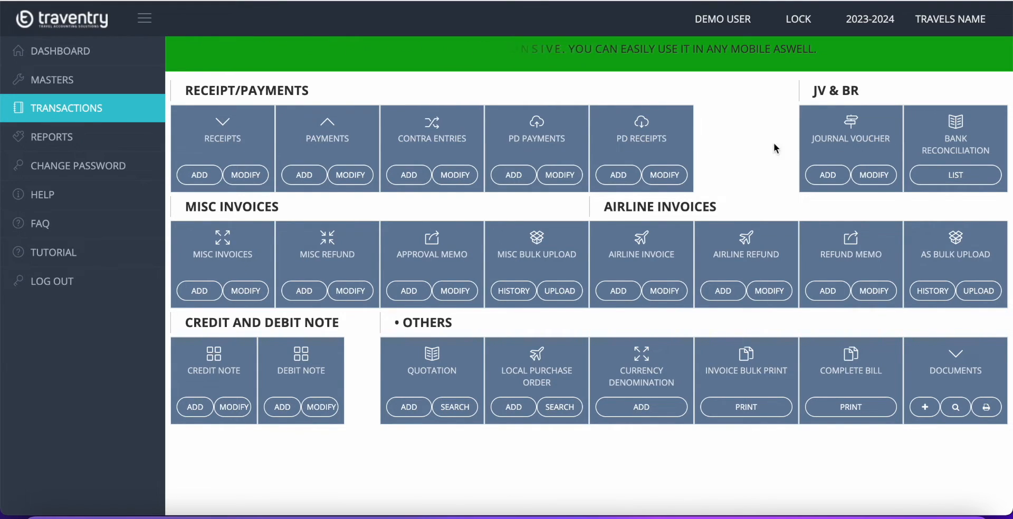
Start a new journal voucher with the invoiced customer as main and child ledger and an amount of 5000
{"action": "triple_click", "coordinate": [850, 138]}
{"action": "left_click", "coordinate": [827, 176]}
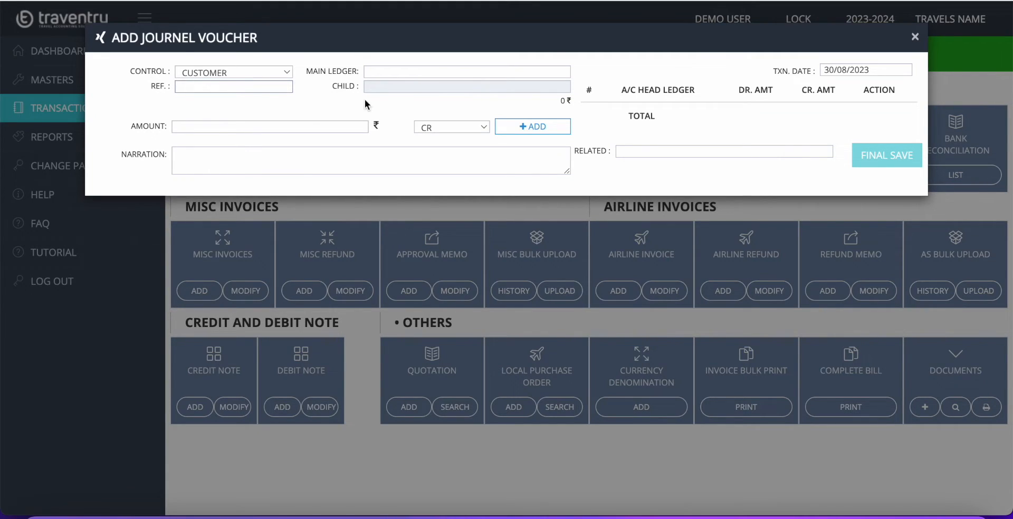
{"action": "left_click", "coordinate": [369, 71]}
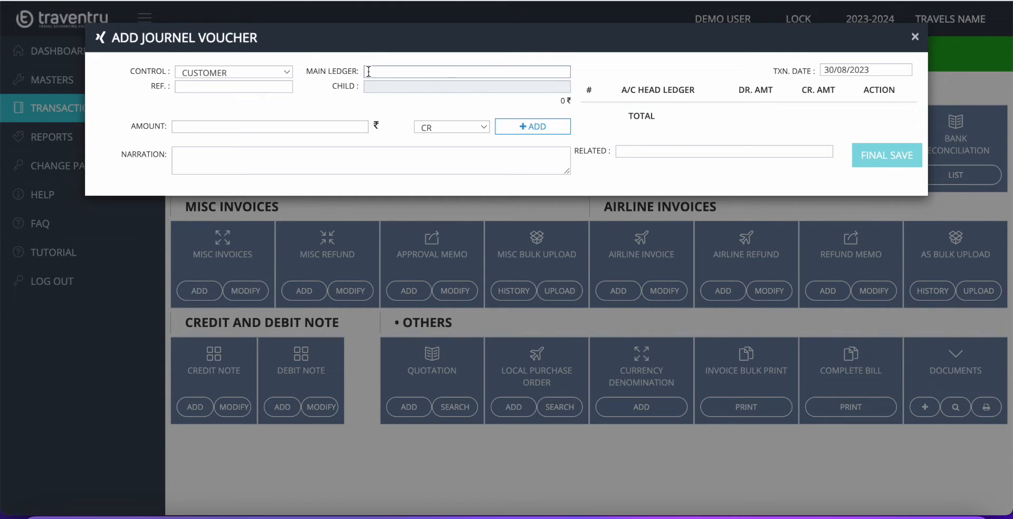
{"action": "type", "text": "R"}
{"action": "key", "text": "BackSpace"}
{"action": "type", "text": "JOH"}
{"action": "left_click", "coordinate": [380, 87]}
{"action": "type", "text": "5000"}
Enter the narration DIRECTLY TRANSFERED TO SUPPLIER and add the customer's entry to the voucher as a credit (CR)
{"action": "left_click", "coordinate": [347, 167]}
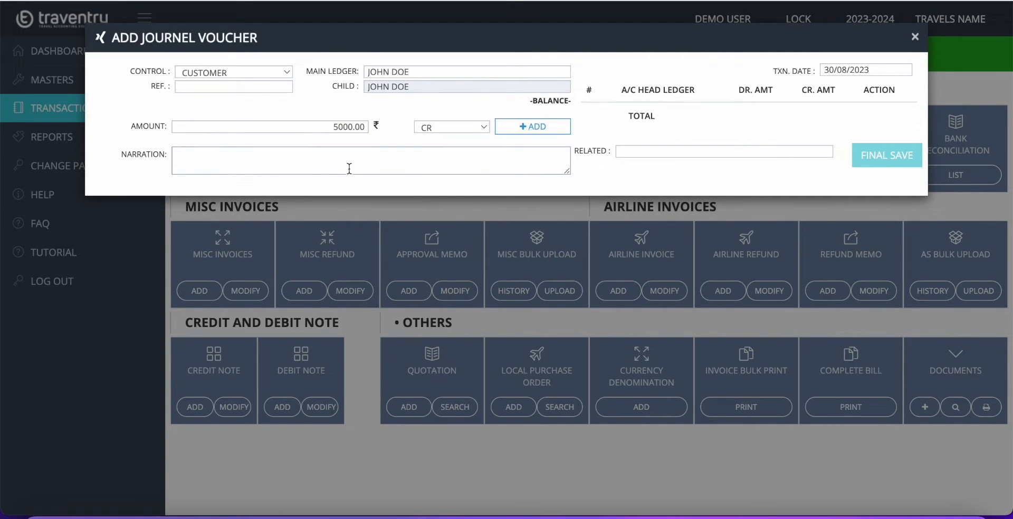
{"action": "type", "text": "DIRECTLY TRANSFERED TO S"}
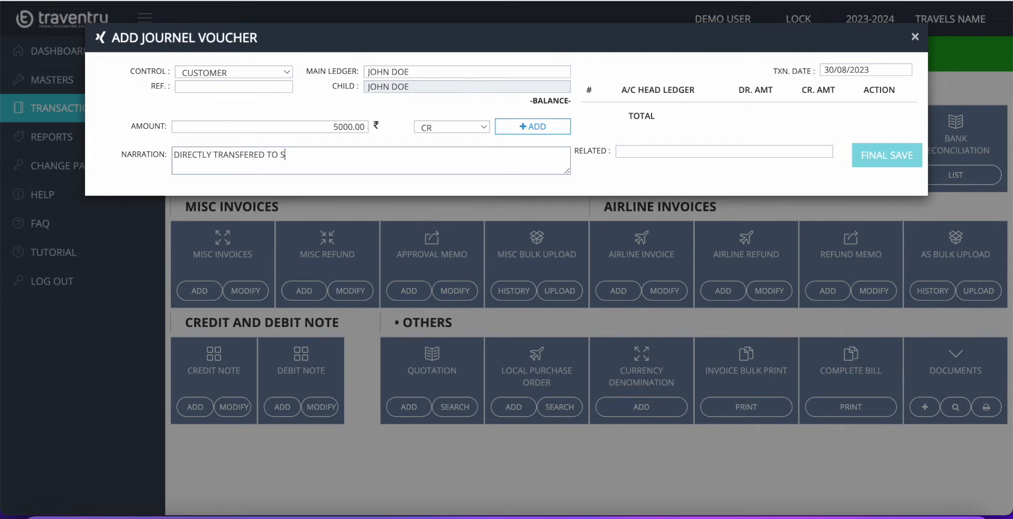
{"action": "type", "text": "UPPLIER"}
{"action": "left_click", "coordinate": [436, 124]}
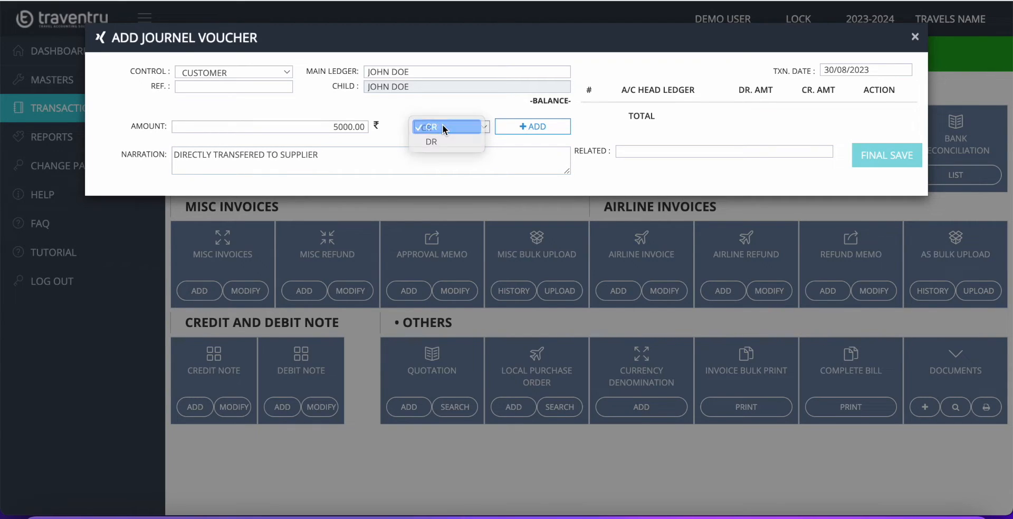
{"action": "left_click", "coordinate": [442, 126]}
{"action": "key", "text": "Return"}
Add a 5000 debit (DR) entry for the supplier ledger TEST SUPPLIER and save the journal voucher
{"action": "left_click", "coordinate": [280, 73]}
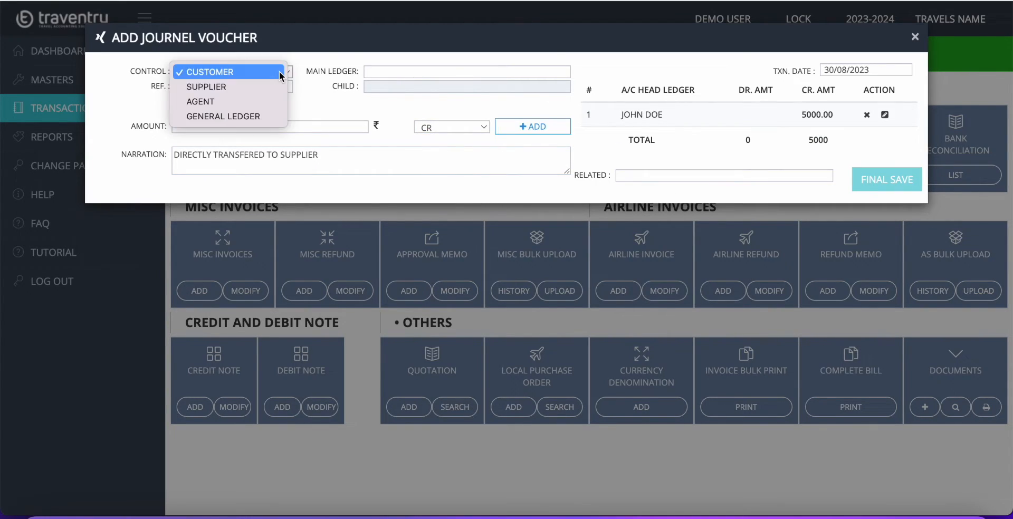
{"action": "left_click", "coordinate": [253, 84]}
{"action": "left_click", "coordinate": [389, 72]}
{"action": "type", "text": "TEST"}
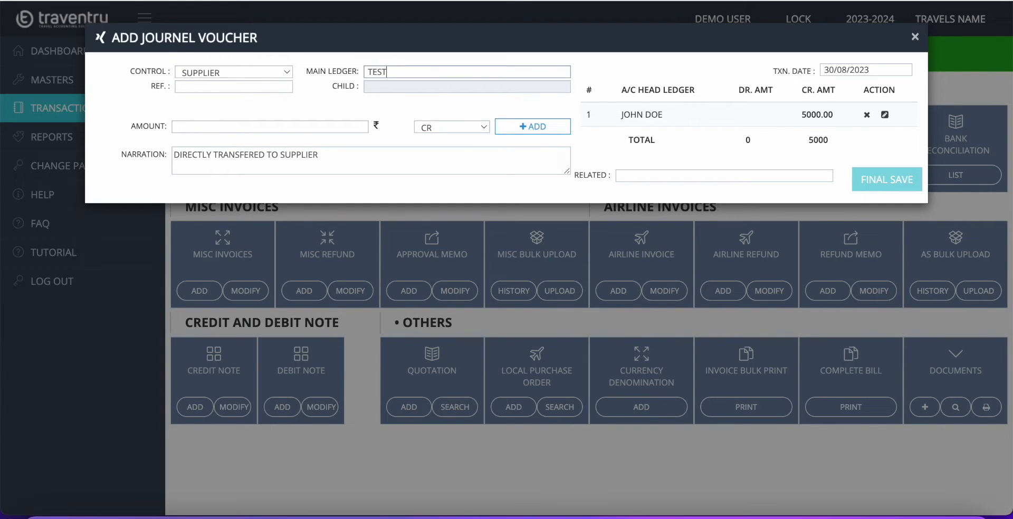
{"action": "left_click", "coordinate": [388, 87]}
{"action": "left_click", "coordinate": [347, 128]}
{"action": "type", "text": "5000"}
{"action": "left_click", "coordinate": [434, 135]}
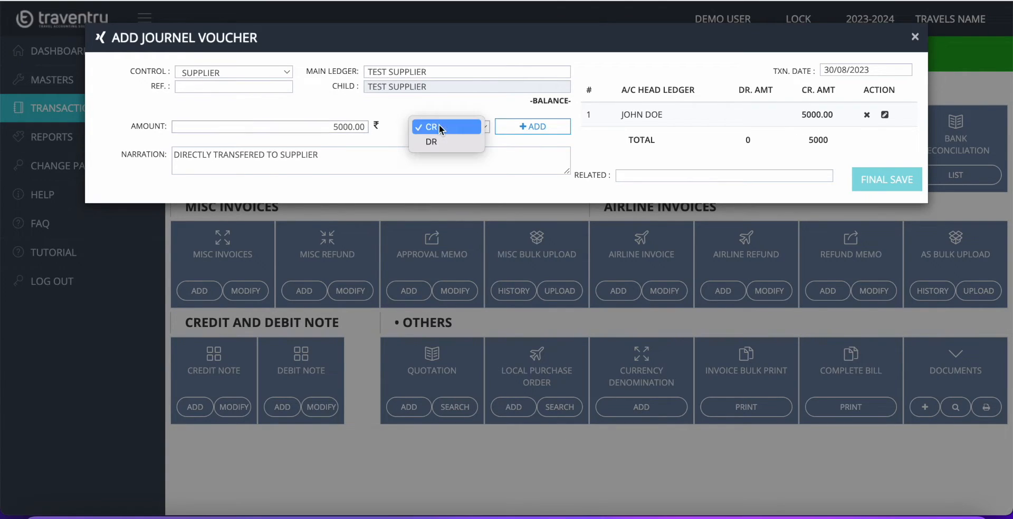
{"action": "left_click", "coordinate": [439, 140]}
{"action": "left_click", "coordinate": [520, 132]}
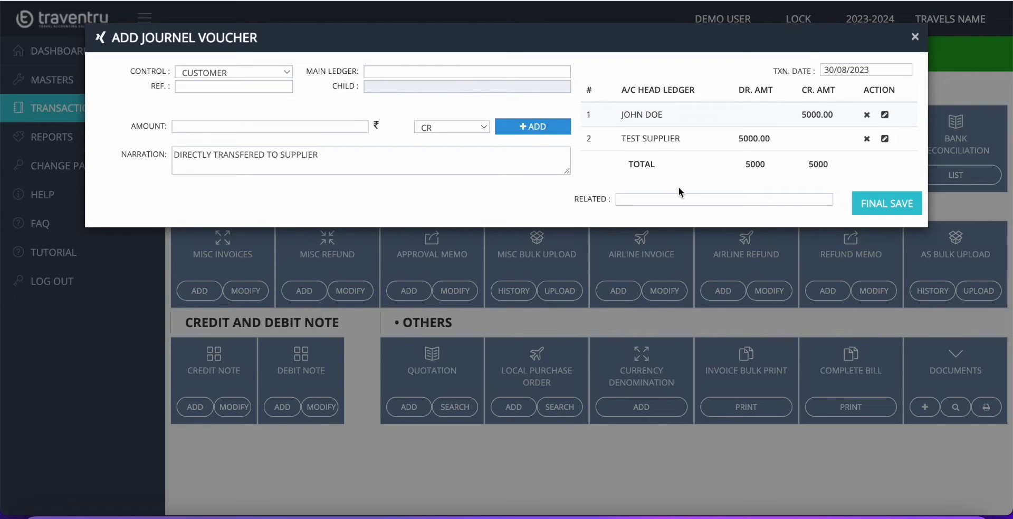
{"action": "left_click", "coordinate": [877, 205]}
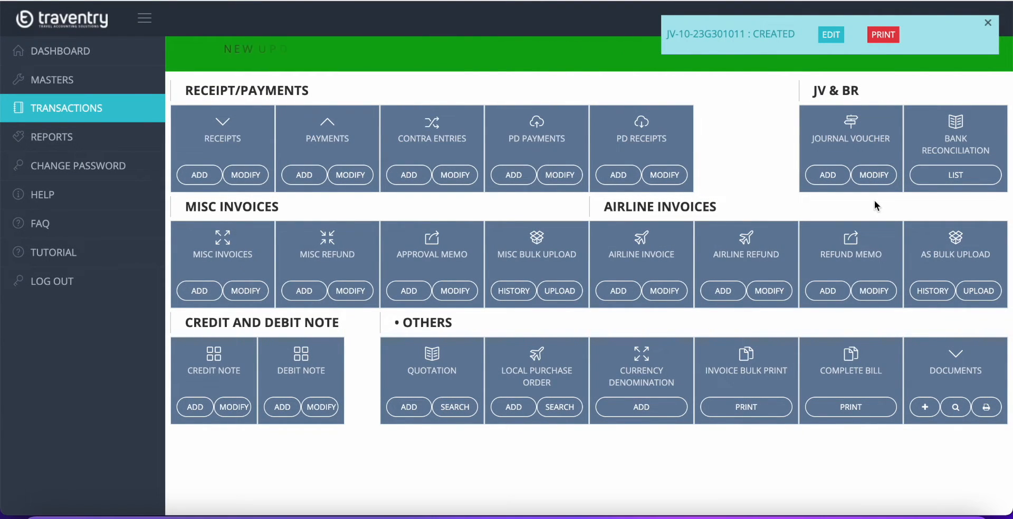
Return to the printed tax invoice for the two passengers and highlight its invoice number
{"action": "double_click", "coordinate": [778, 200]}
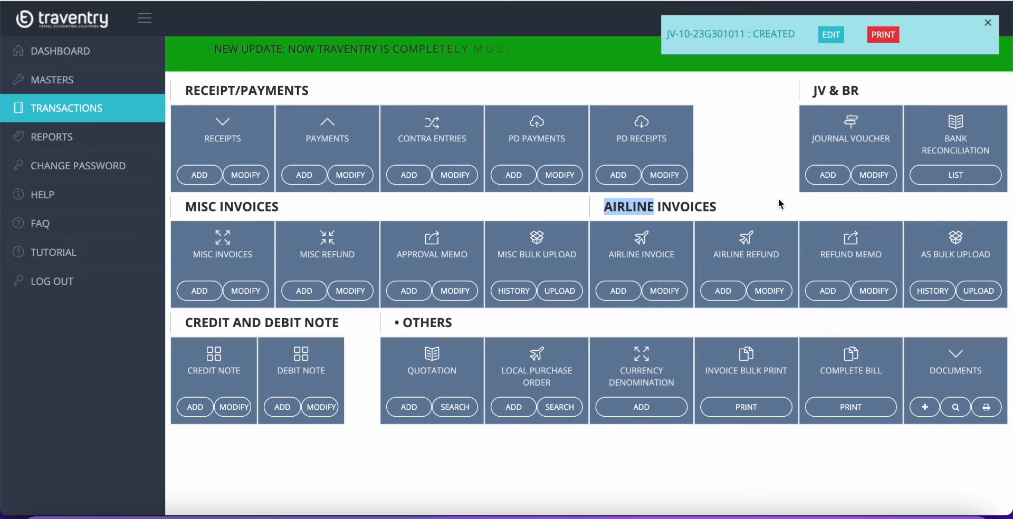
{"action": "triple_click", "coordinate": [743, 265]}
{"action": "left_click", "coordinate": [750, 215]}
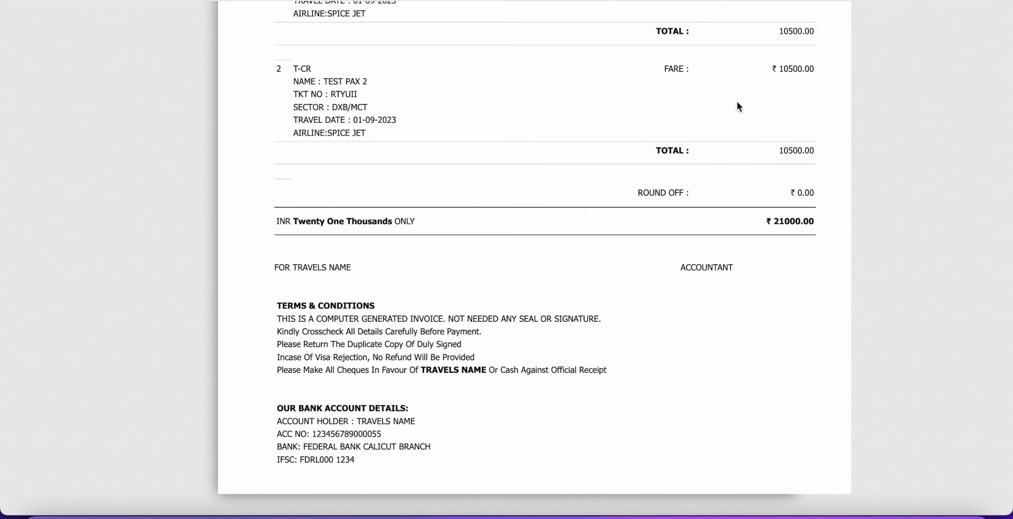
{"action": "scroll", "coordinate": [852, 117], "scroll_direction": "up", "scroll_amount": 8}
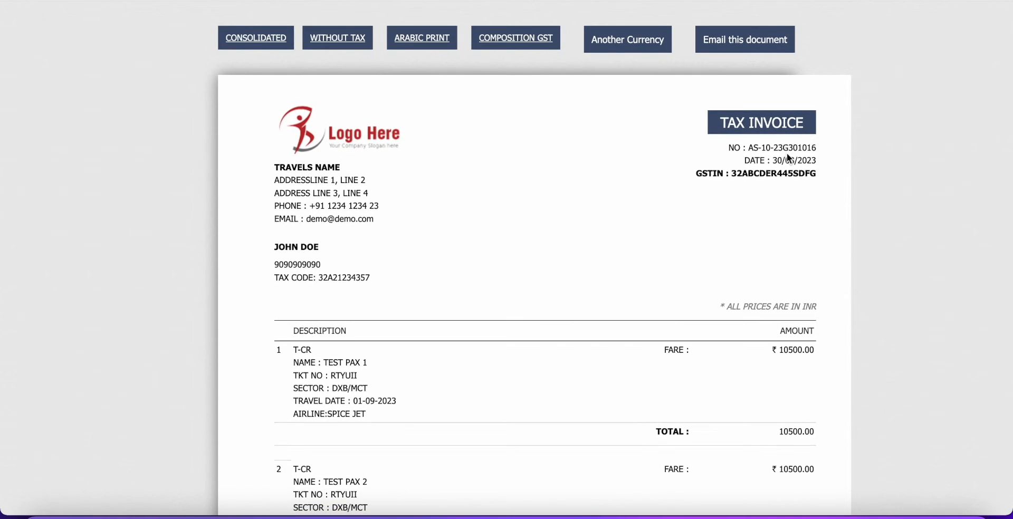
{"action": "triple_click", "coordinate": [787, 153]}
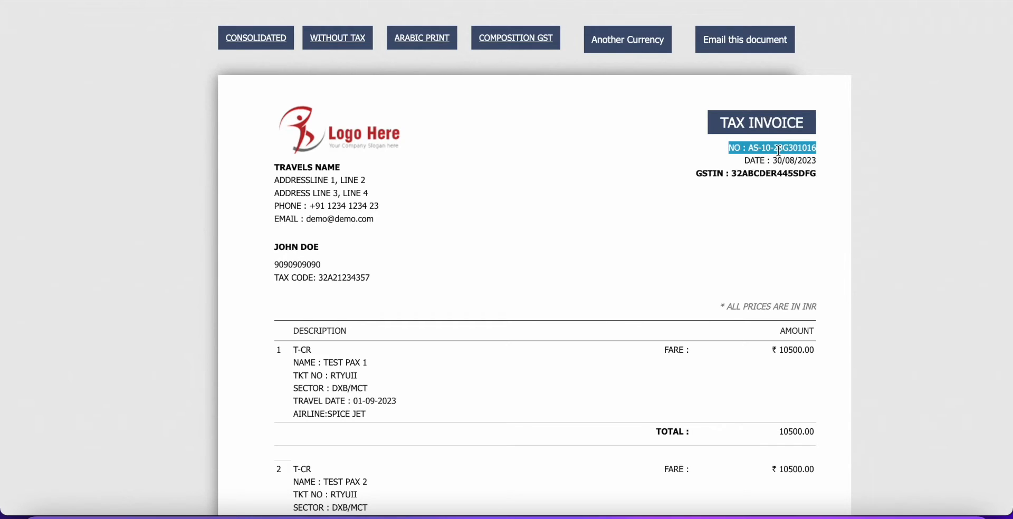
Copy the invoice number from the printed tax invoice and load that invoice into a new airline refund
{"action": "left_click", "coordinate": [835, 147]}
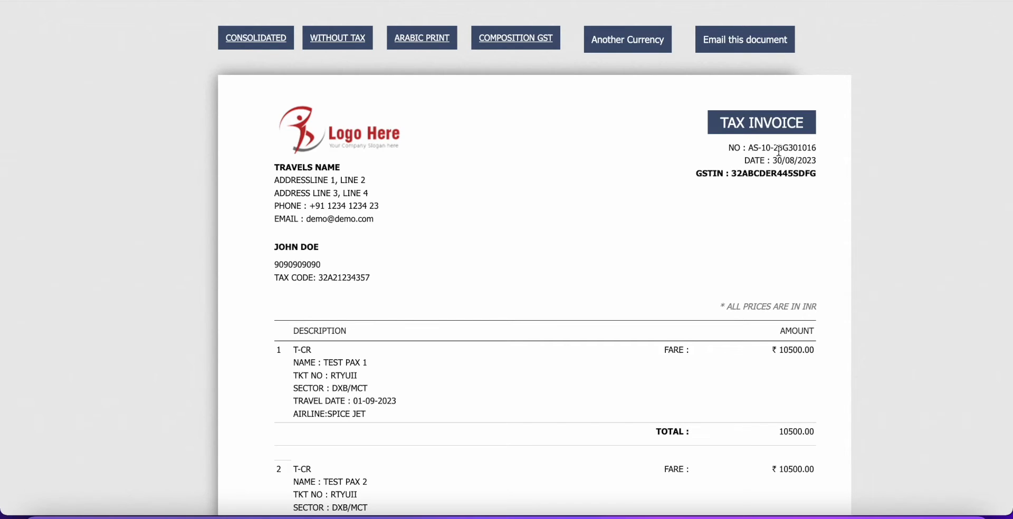
{"action": "double_click", "coordinate": [779, 150]}
{"action": "key", "text": "ctrl+c"}
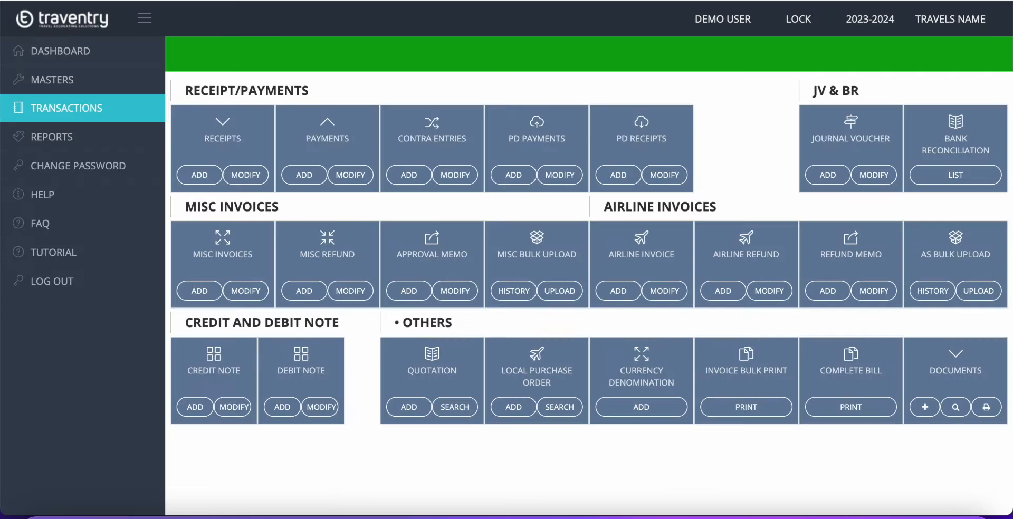
{"action": "left_click", "coordinate": [723, 291]}
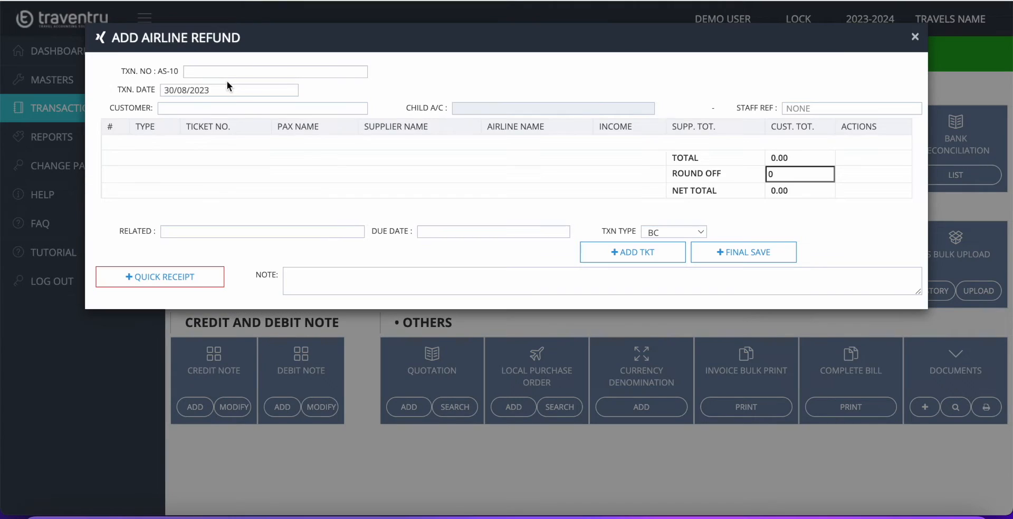
{"action": "left_click", "coordinate": [225, 72]}
{"action": "key", "text": "ctrl+v"}
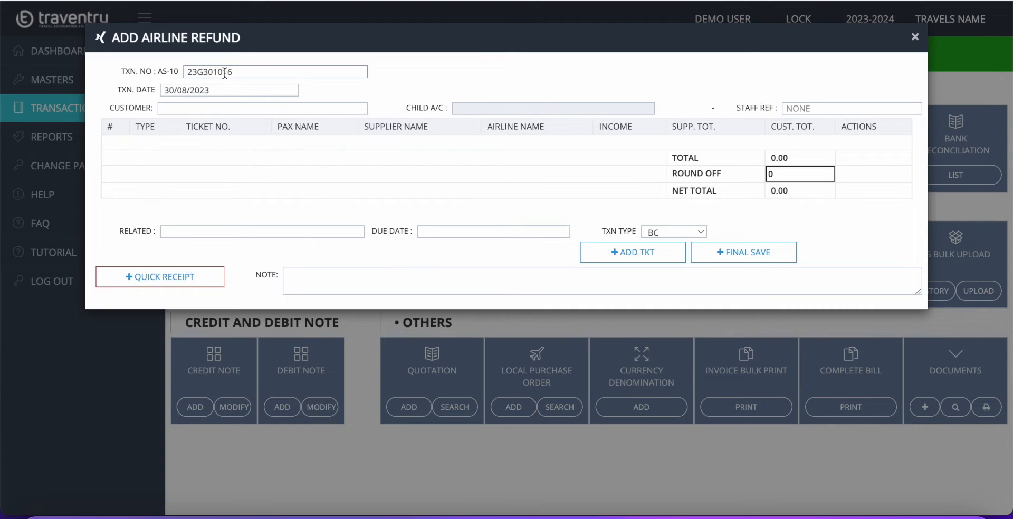
{"action": "key", "text": "Return"}
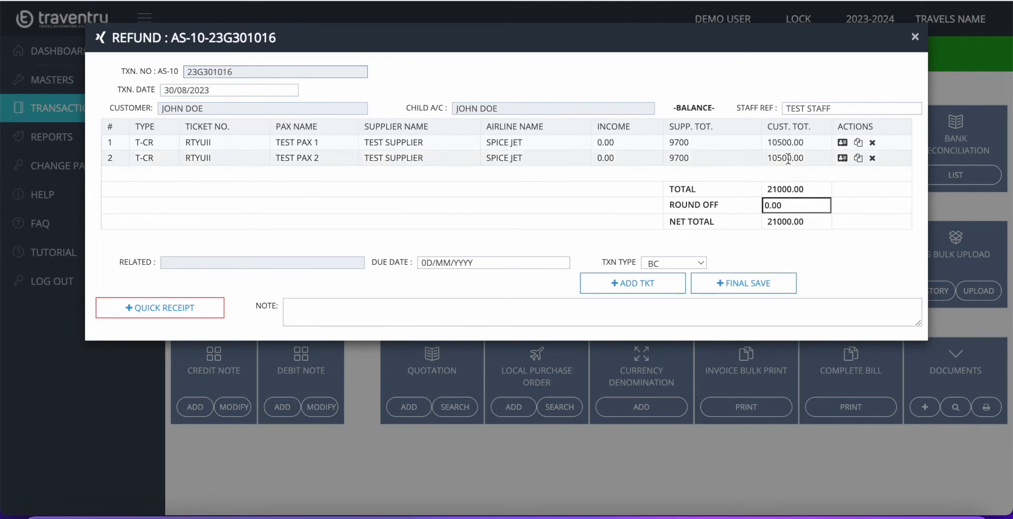
Remove the TEST PAX 2 ticket from the refund and set the TEST PAX 1 ticket's supplier basic fare to 4500
{"action": "left_click", "coordinate": [872, 159]}
{"action": "left_click", "coordinate": [843, 144]}
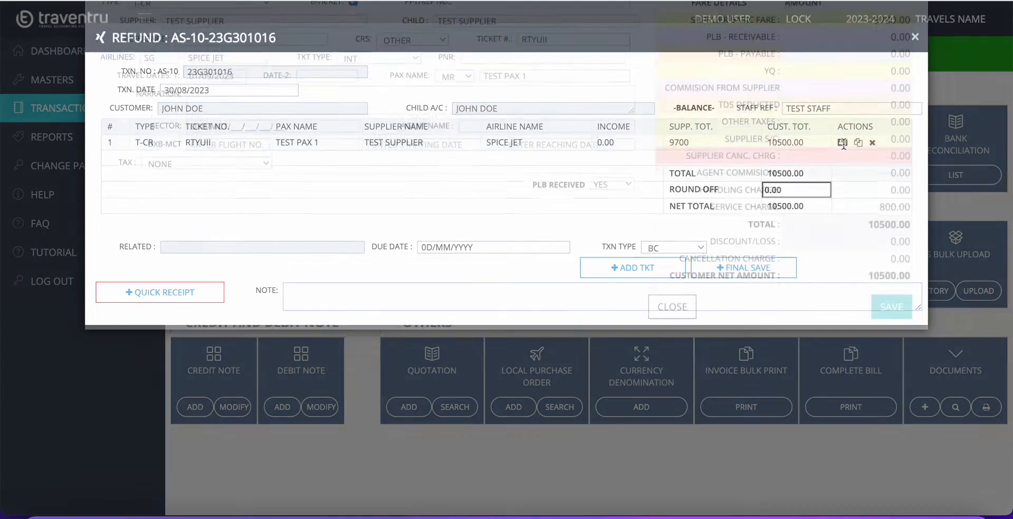
{"action": "left_click", "coordinate": [862, 90]}
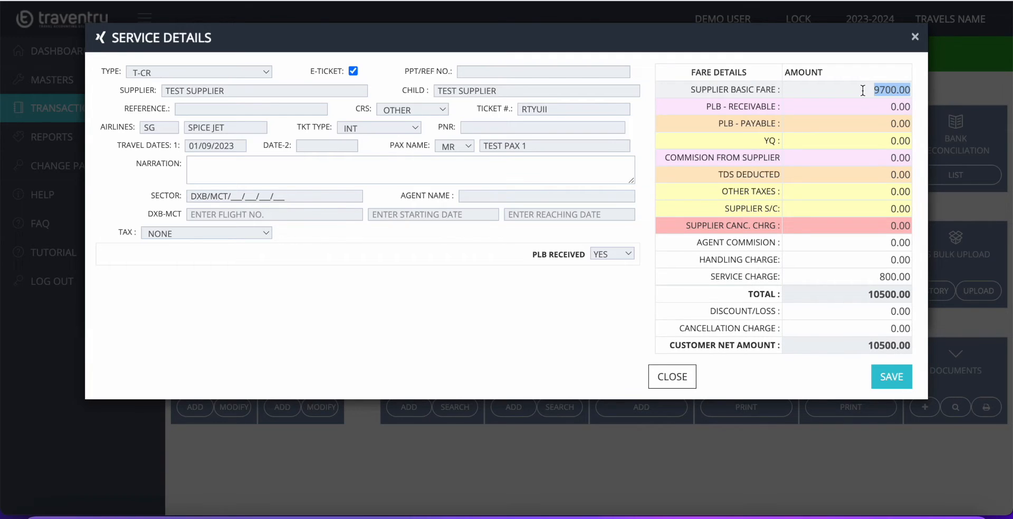
{"action": "triple_click", "coordinate": [754, 222]}
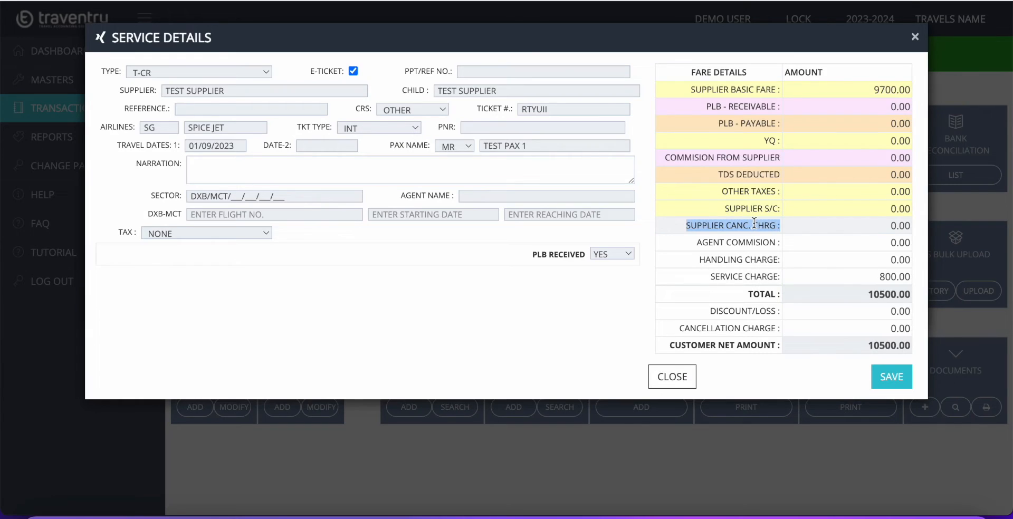
{"action": "left_click", "coordinate": [806, 224]}
{"action": "left_click", "coordinate": [864, 91]}
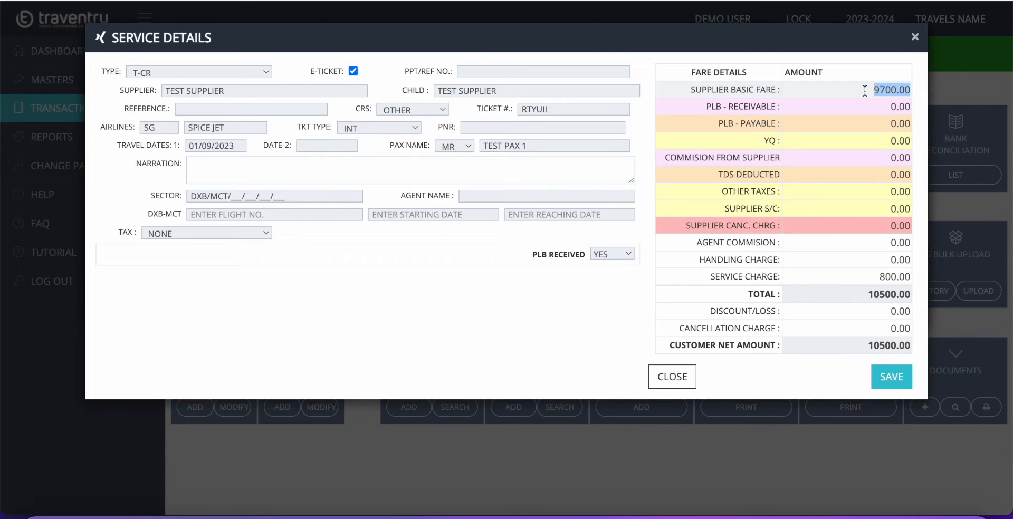
{"action": "type", "text": "4500"}
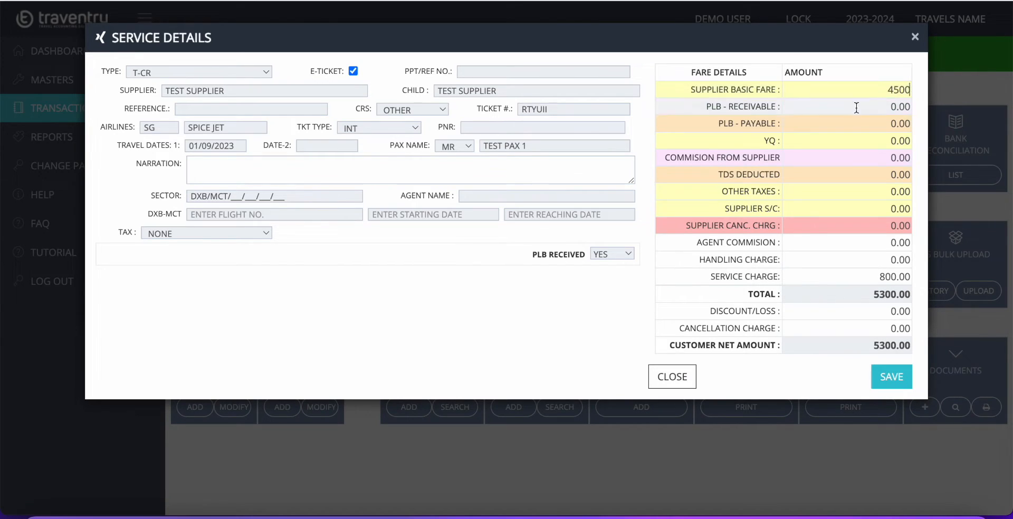
Set the ticket's service charge to 0 and its cancellation charge to 300, and save both the ticket details and the airline refund
{"action": "left_click", "coordinate": [866, 153]}
{"action": "double_click", "coordinate": [861, 282]}
{"action": "type", "text": "0"}
{"action": "left_click", "coordinate": [859, 230]}
{"action": "left_click", "coordinate": [853, 329]}
{"action": "double_click", "coordinate": [856, 329]}
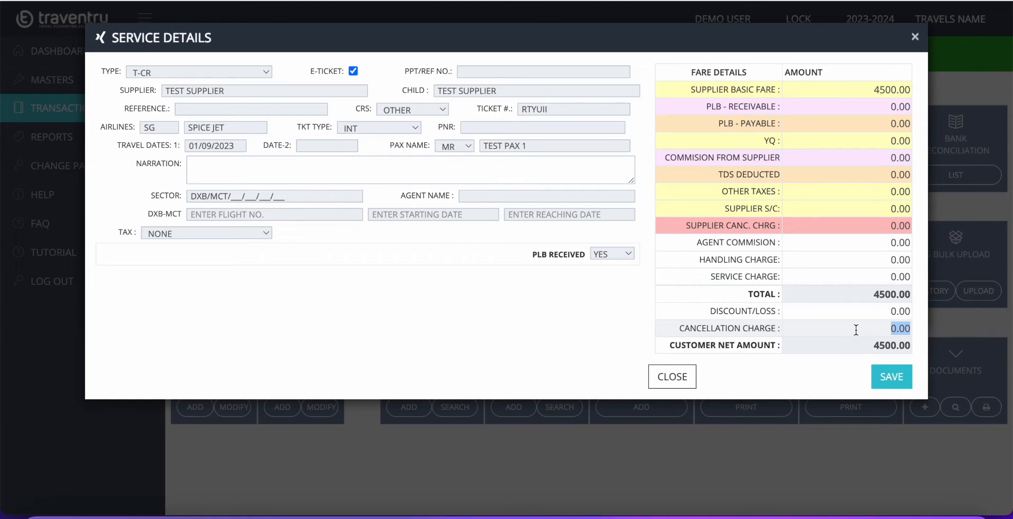
{"action": "type", "text": "300"}
{"action": "triple_click", "coordinate": [749, 331]}
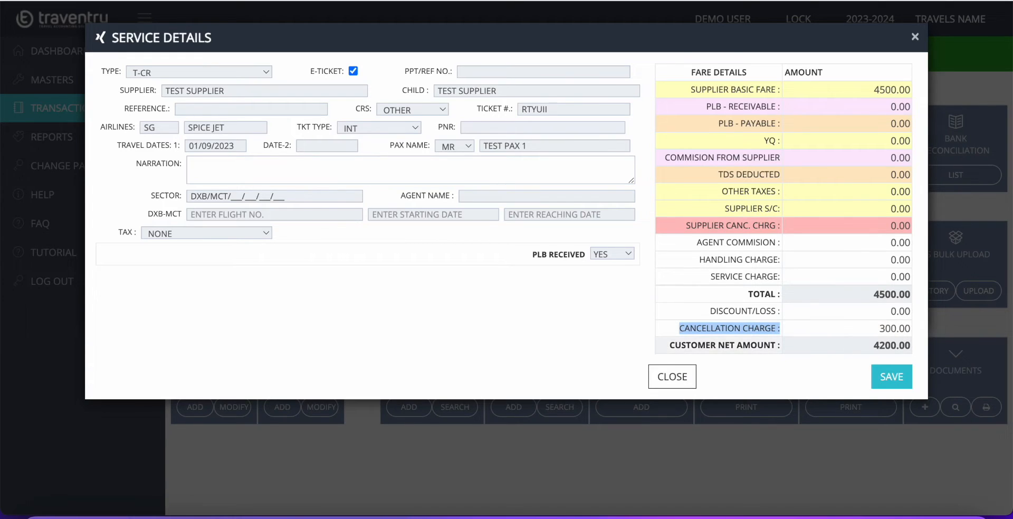
{"action": "left_click", "coordinate": [890, 375]}
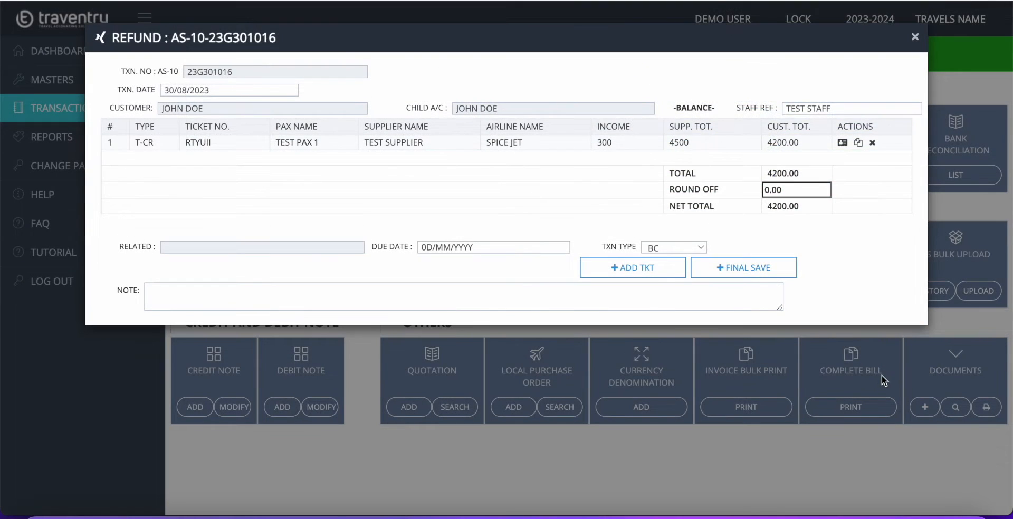
{"action": "left_click", "coordinate": [745, 272]}
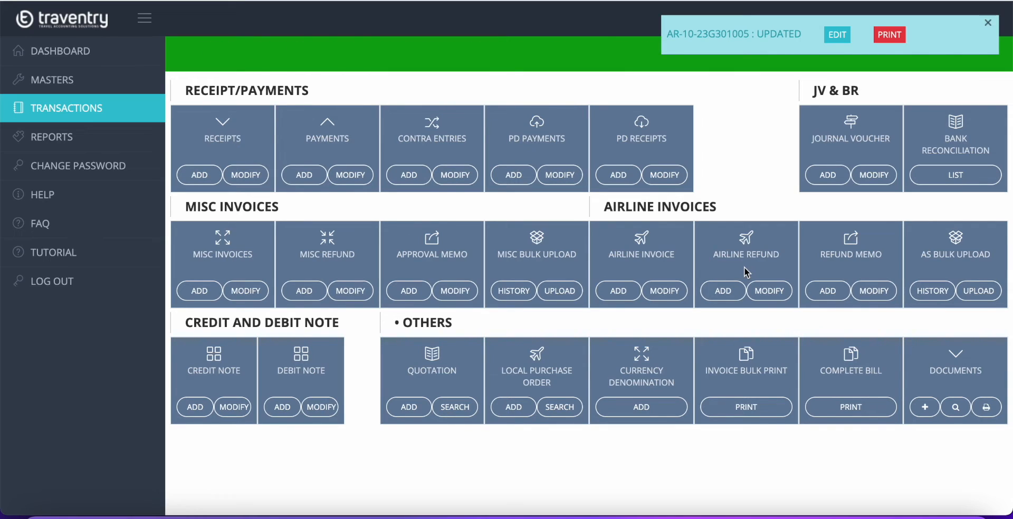
Review the remaining transaction types: credit note, debit note, quotation, invoice bulk print, complete bill and documents
{"action": "triple_click", "coordinate": [232, 369]}
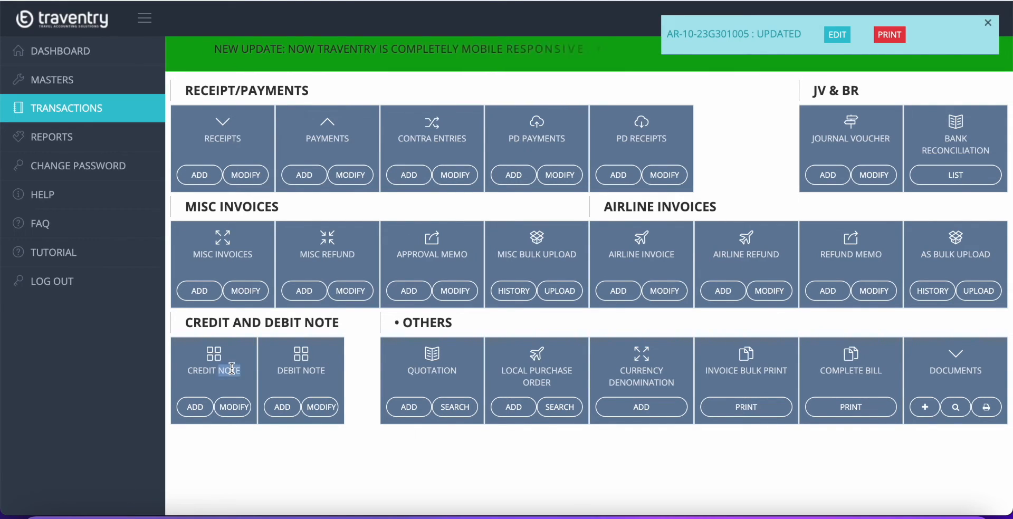
{"action": "triple_click", "coordinate": [327, 371]}
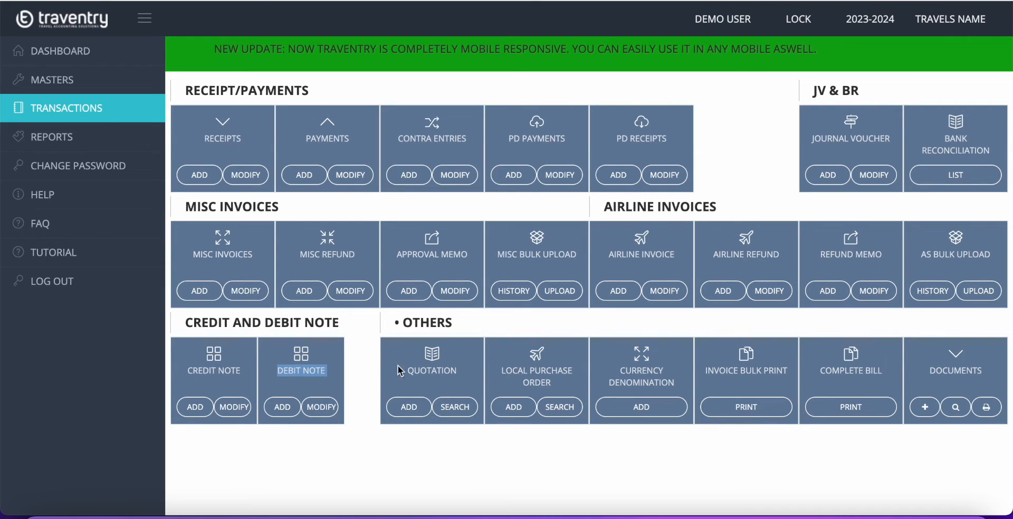
{"action": "left_click", "coordinate": [432, 371]}
{"action": "triple_click", "coordinate": [433, 371]}
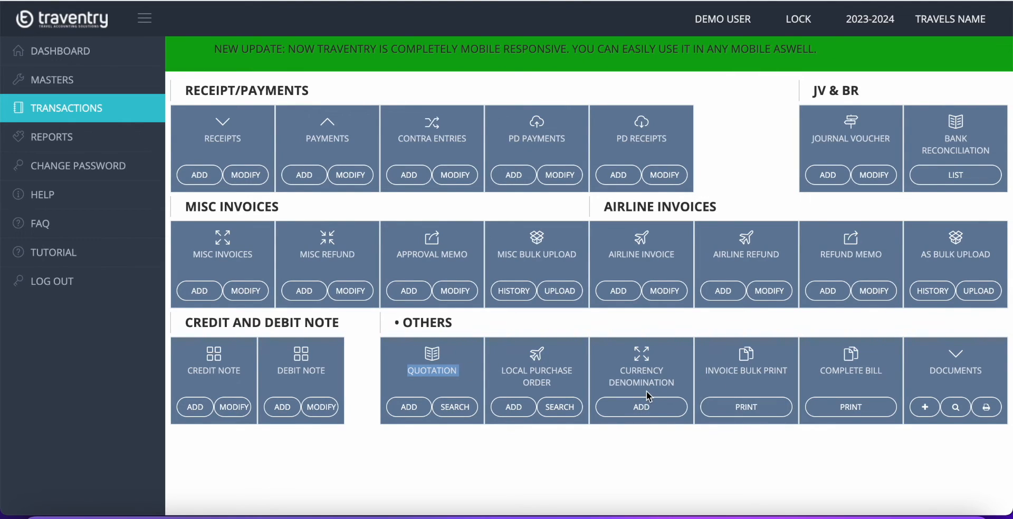
{"action": "triple_click", "coordinate": [733, 375]}
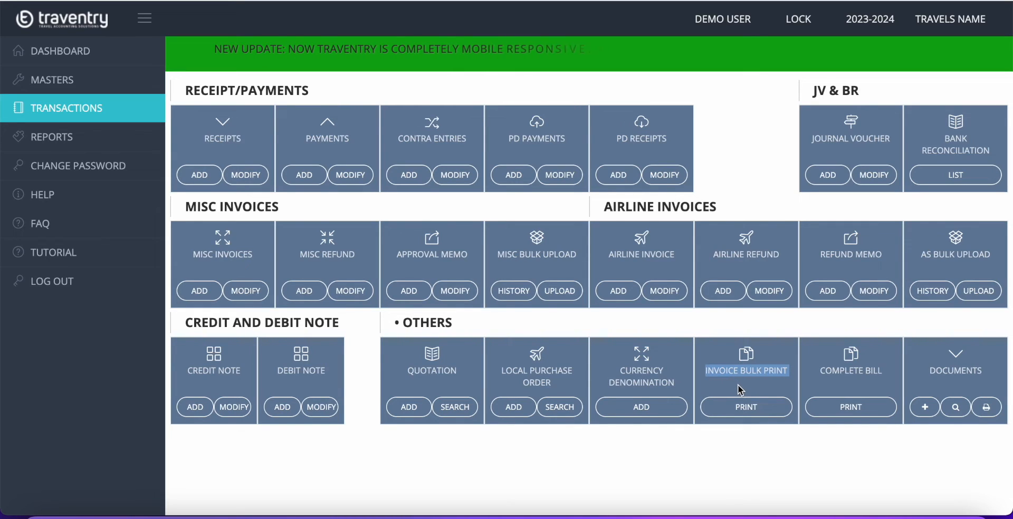
{"action": "left_click", "coordinate": [738, 385]}
{"action": "triple_click", "coordinate": [738, 383]}
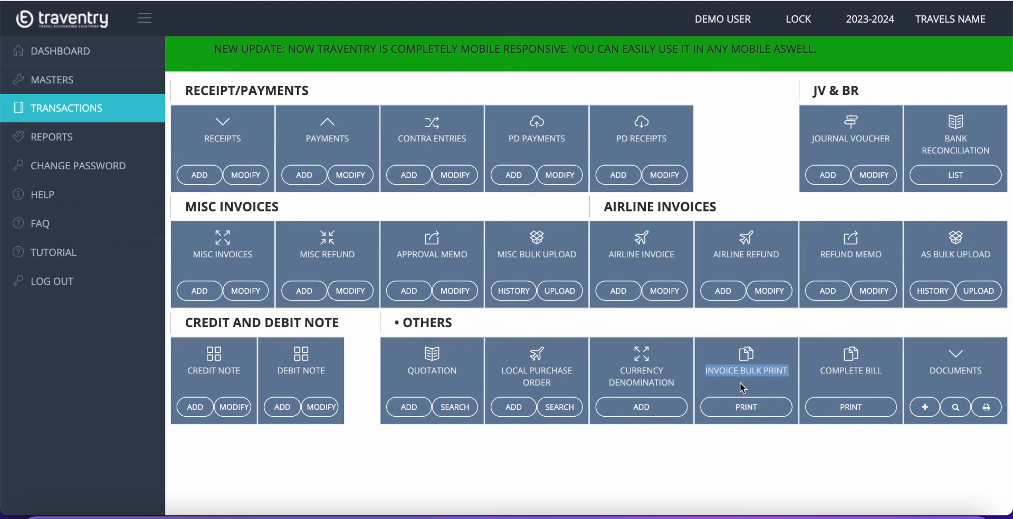
{"action": "triple_click", "coordinate": [848, 380]}
{"action": "left_click", "coordinate": [847, 389]}
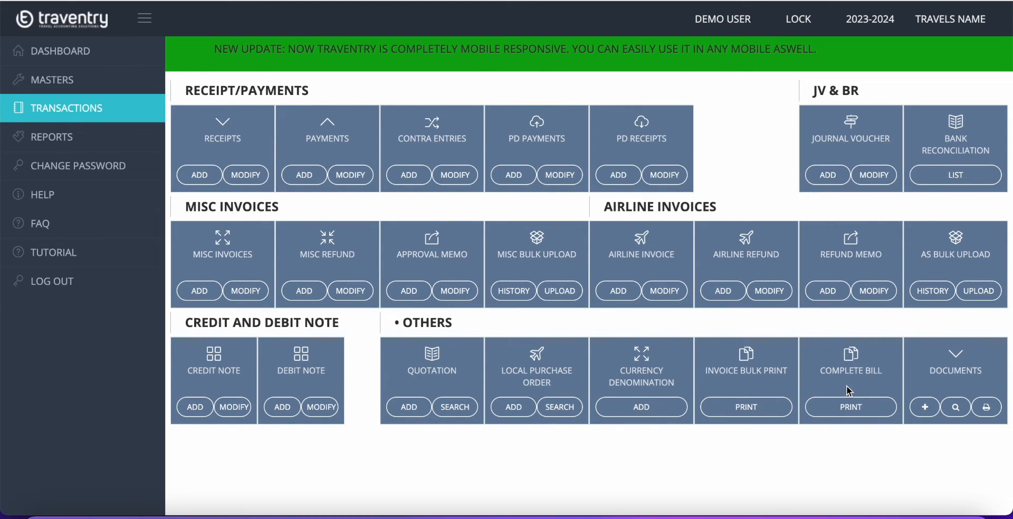
{"action": "triple_click", "coordinate": [844, 378]}
{"action": "double_click", "coordinate": [949, 375]}
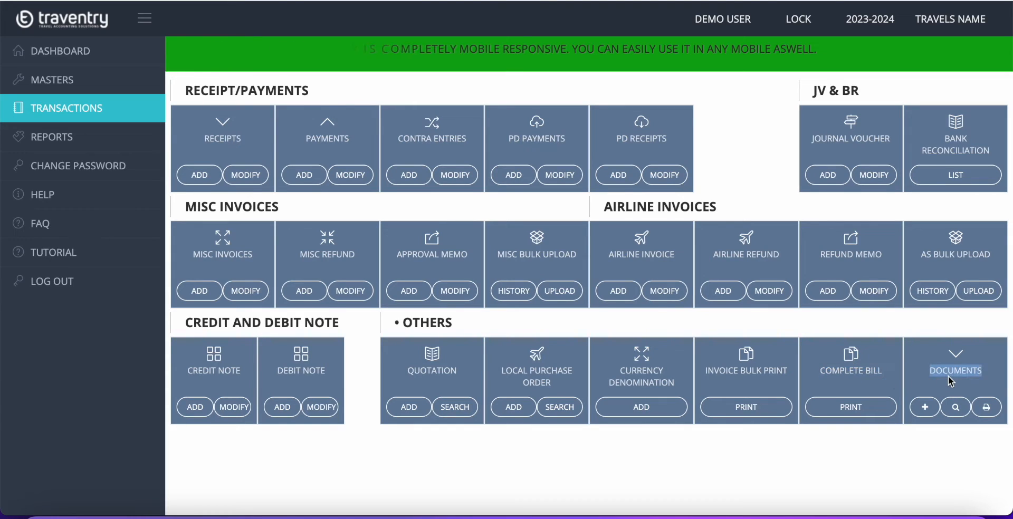
{"action": "left_click", "coordinate": [887, 323]}
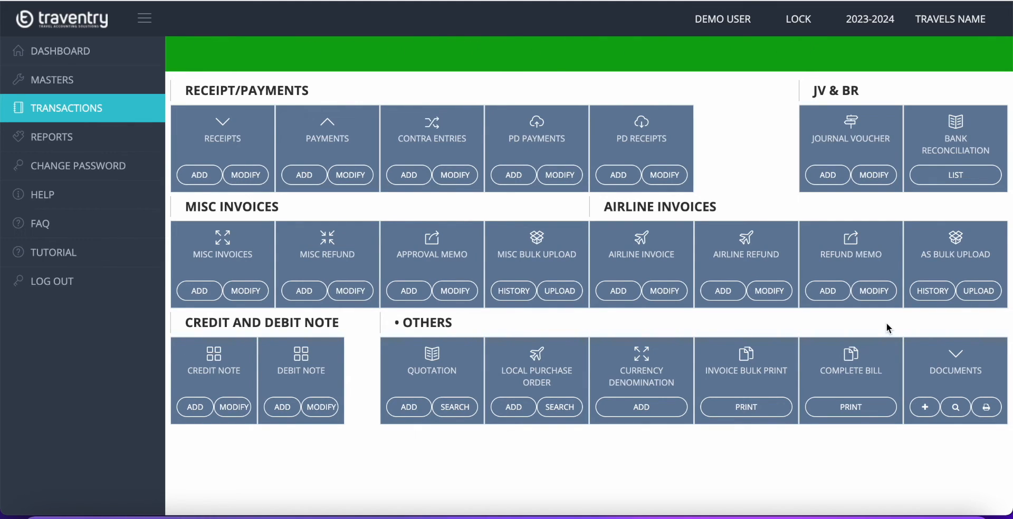
Generate an HTML ledger wise report for the invoiced customer covering 01/08/2023 to 30/08/2023 with opening balance
{"action": "left_click", "coordinate": [136, 151]}
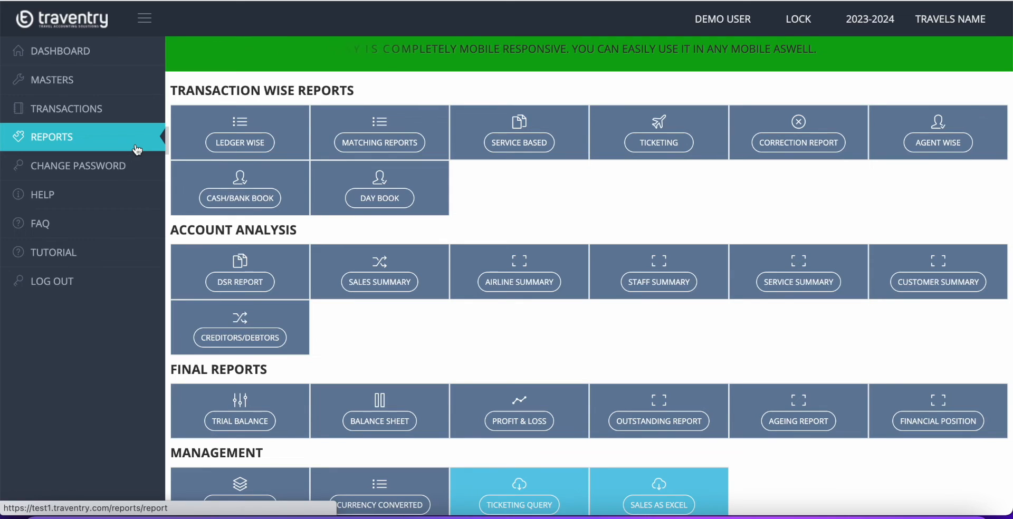
{"action": "left_click", "coordinate": [252, 147]}
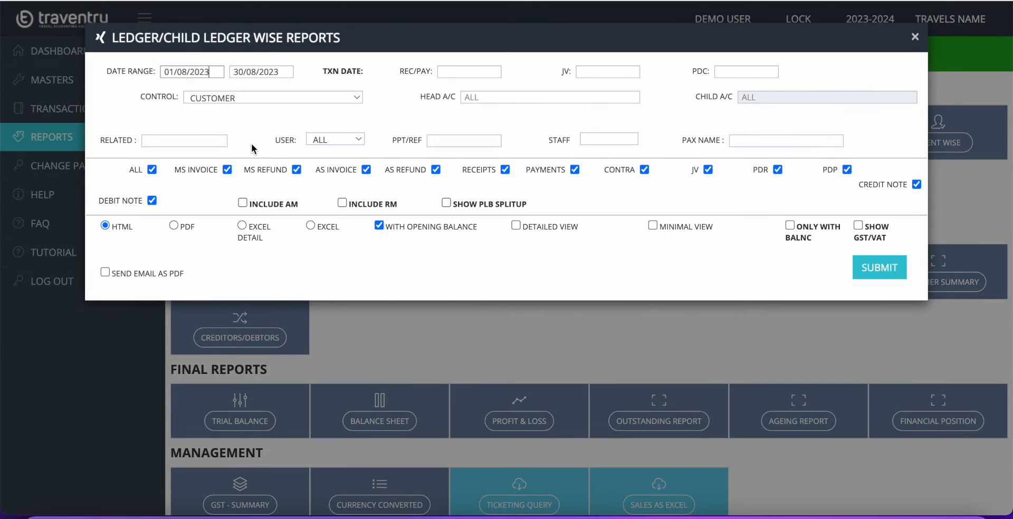
{"action": "left_click", "coordinate": [480, 97]}
{"action": "type", "text": "JOH"}
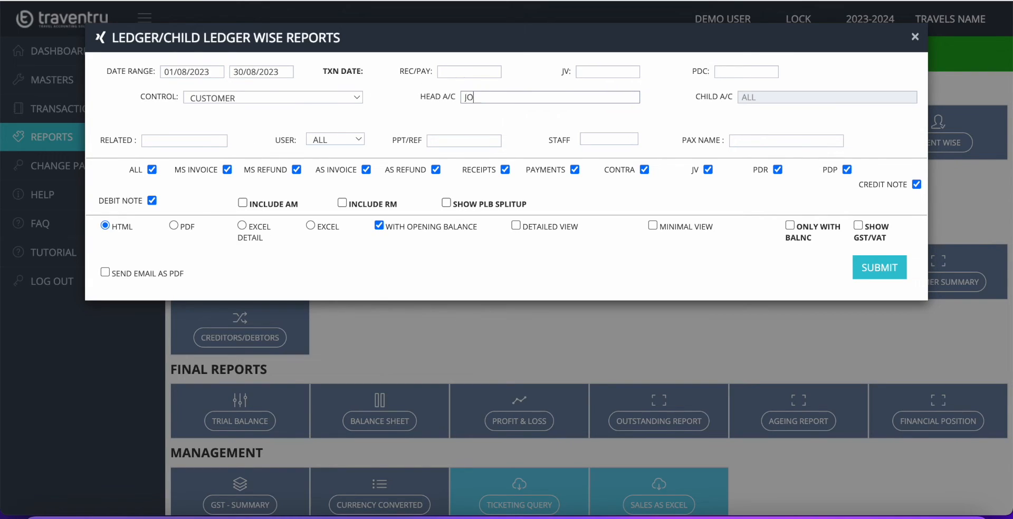
{"action": "left_click", "coordinate": [491, 113]}
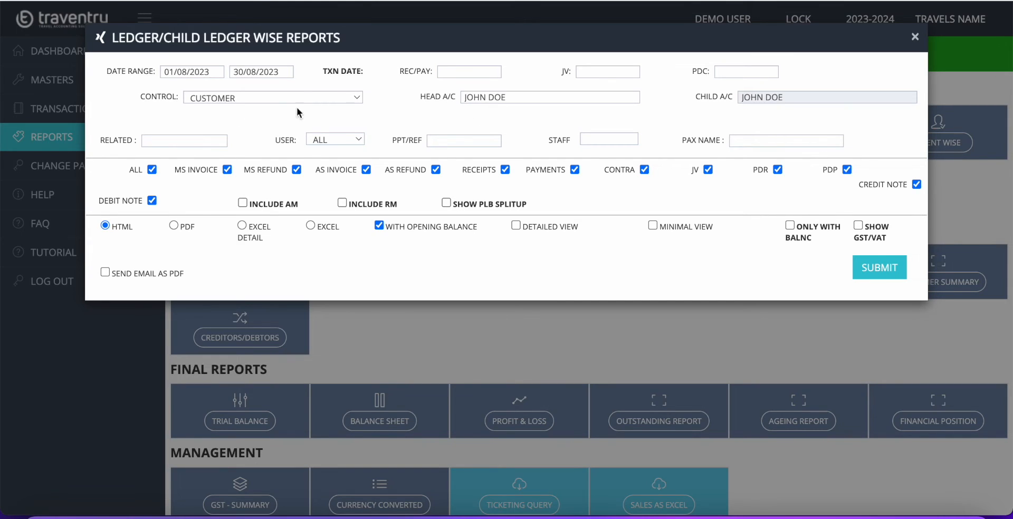
{"action": "left_click", "coordinate": [203, 71]}
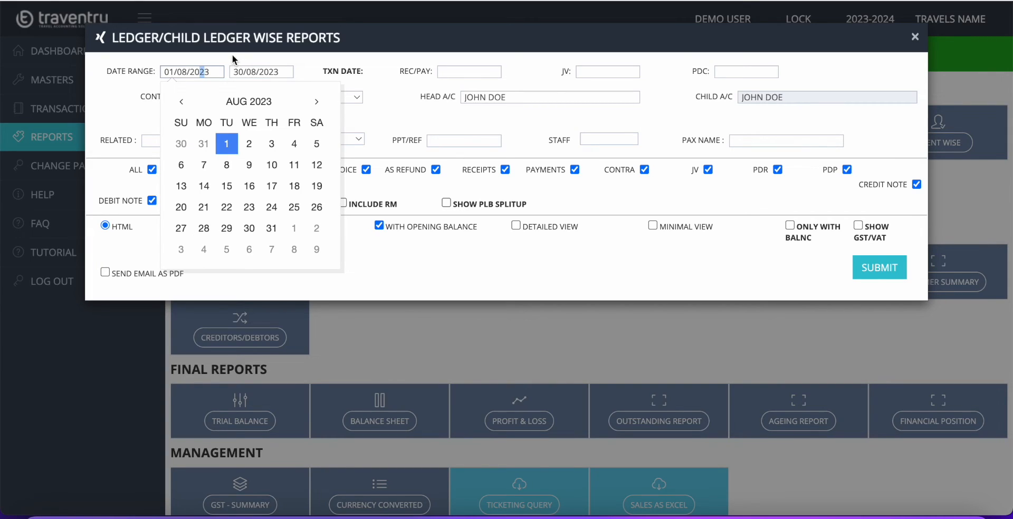
{"action": "left_click", "coordinate": [215, 60]}
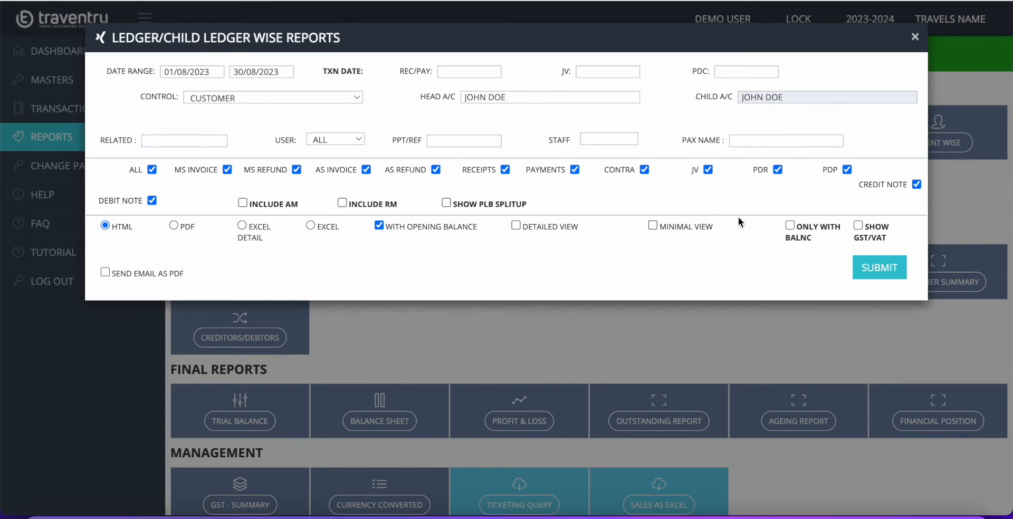
{"action": "left_click", "coordinate": [873, 271]}
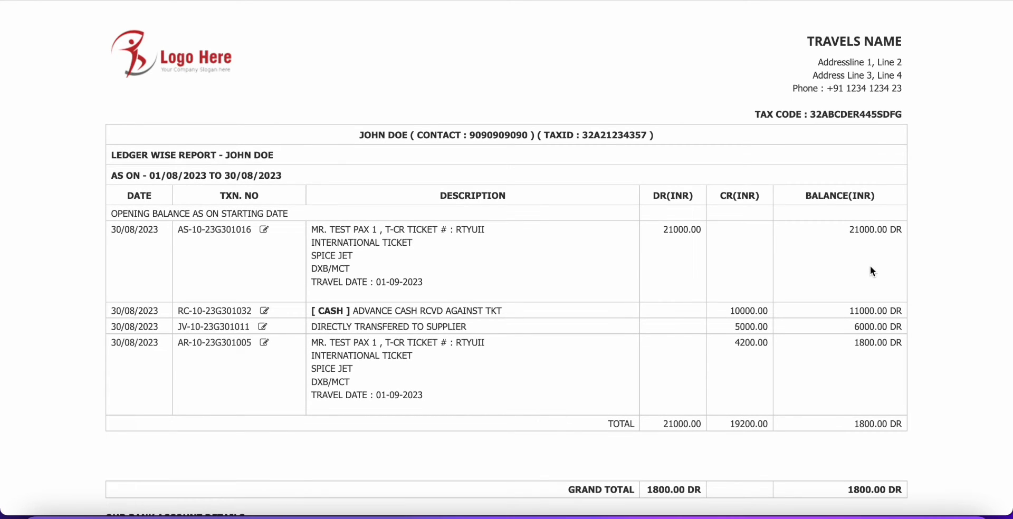
Examine the invoice debit and the cash receipt, journal voucher and airline refund credits in the customer's ledger report
{"action": "double_click", "coordinate": [681, 231]}
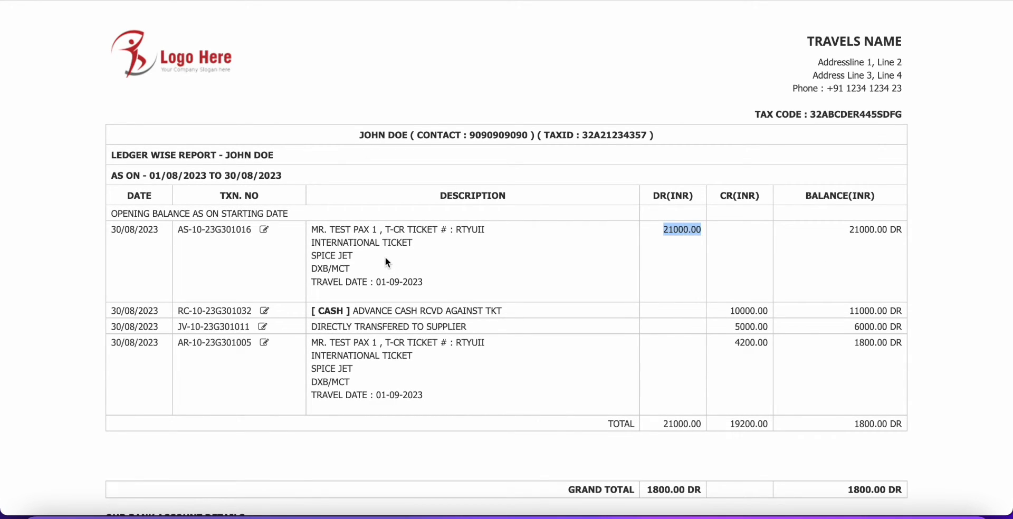
{"action": "double_click", "coordinate": [405, 293]}
{"action": "double_click", "coordinate": [750, 309]}
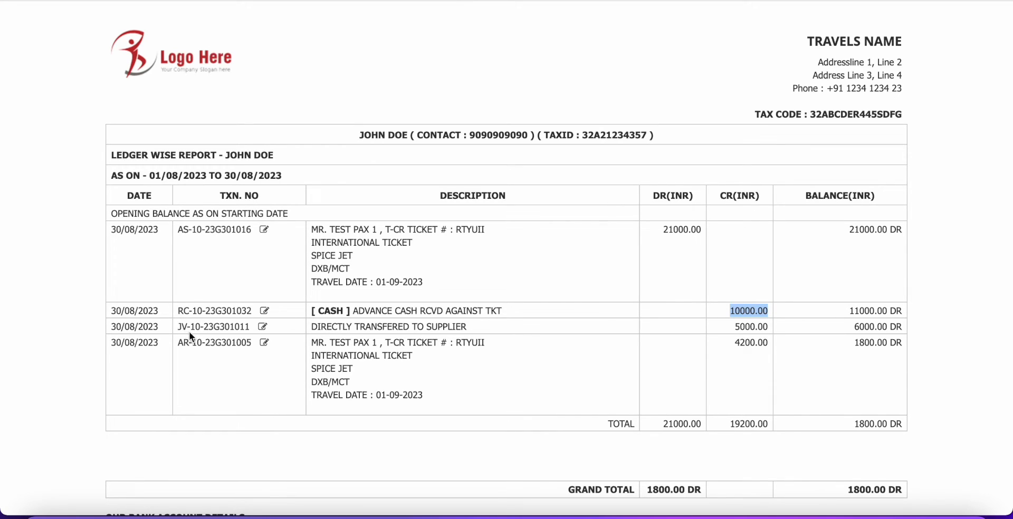
{"action": "triple_click", "coordinate": [459, 326]}
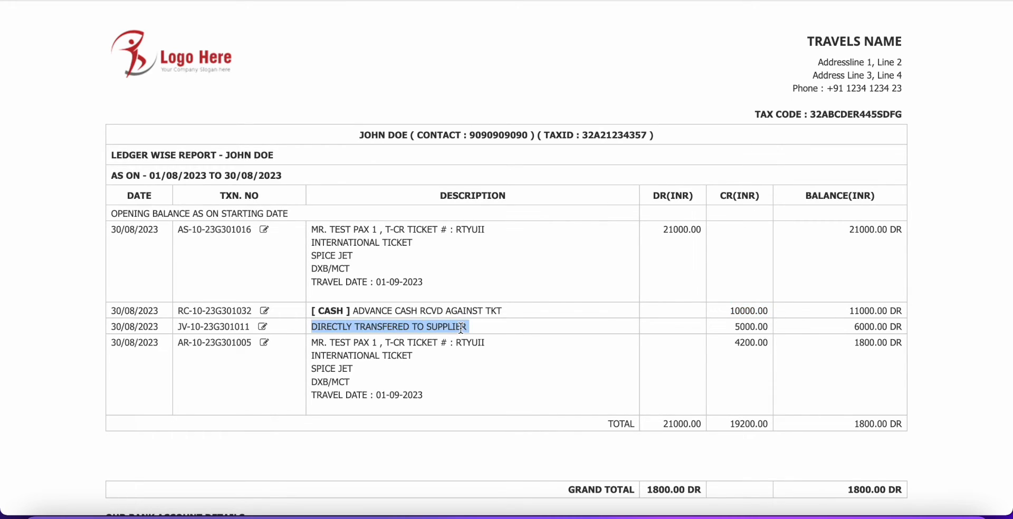
{"action": "double_click", "coordinate": [751, 326]}
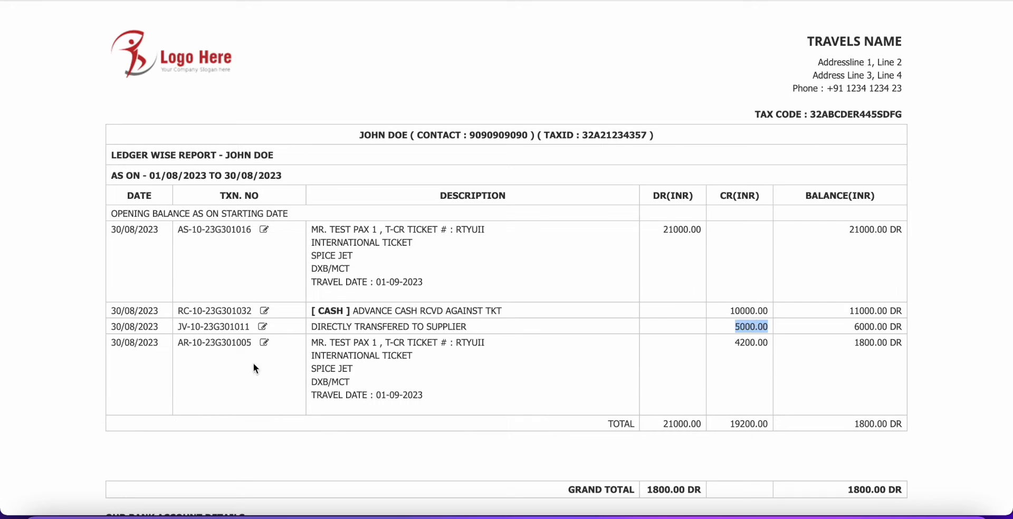
{"action": "triple_click", "coordinate": [374, 374]}
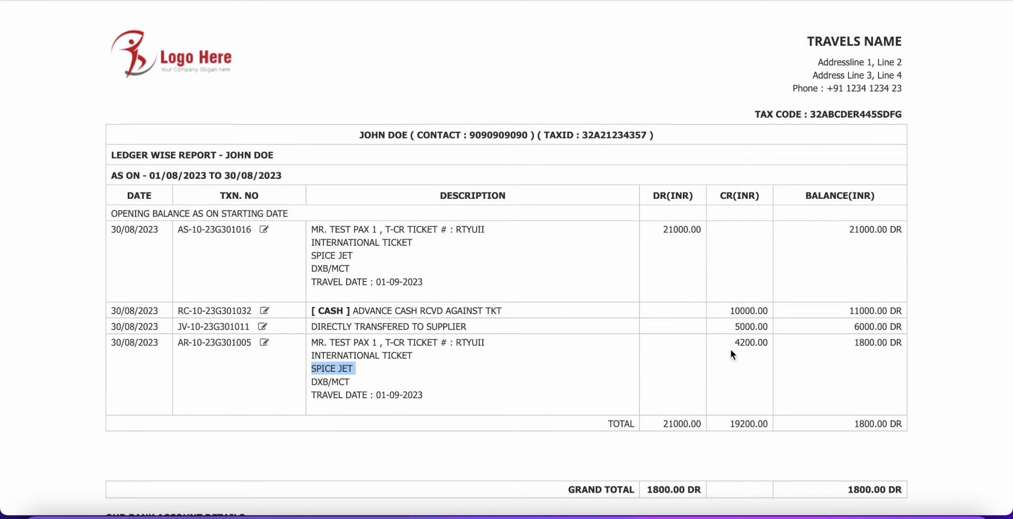
{"action": "left_click", "coordinate": [748, 352]}
{"action": "double_click", "coordinate": [749, 342]}
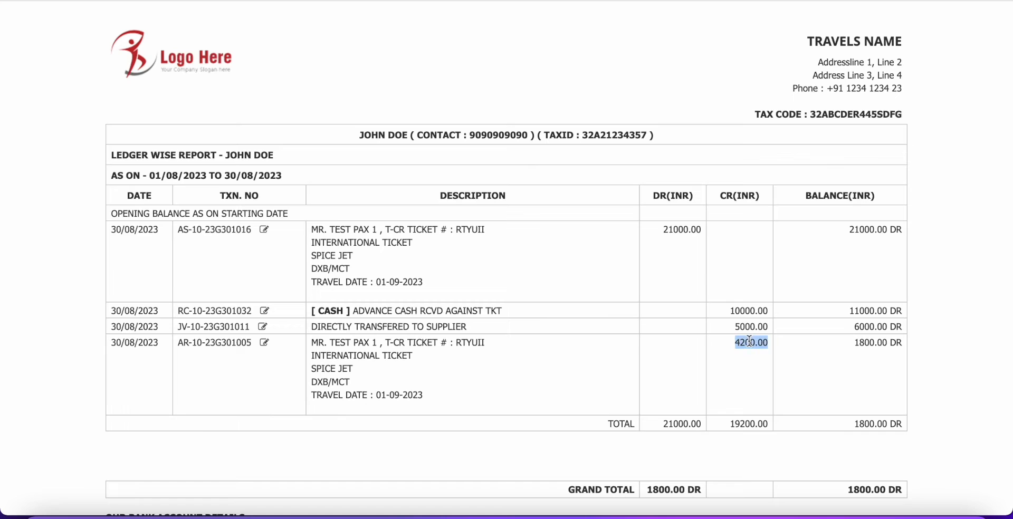
Check the grand total and bank account details in the customer's ledger wise report, and return to the report settings
{"action": "triple_click", "coordinate": [667, 486]}
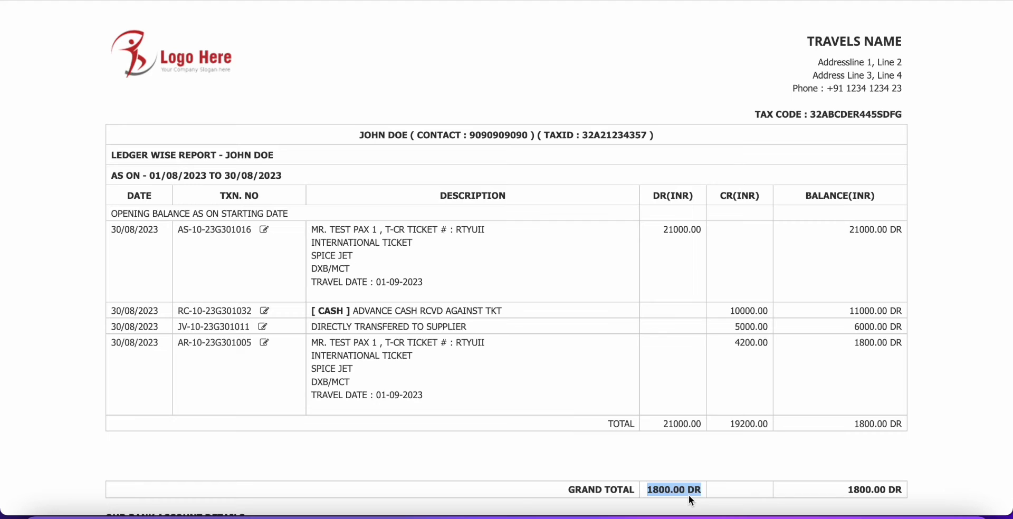
{"action": "scroll", "coordinate": [688, 495], "scroll_direction": "down", "scroll_amount": 2}
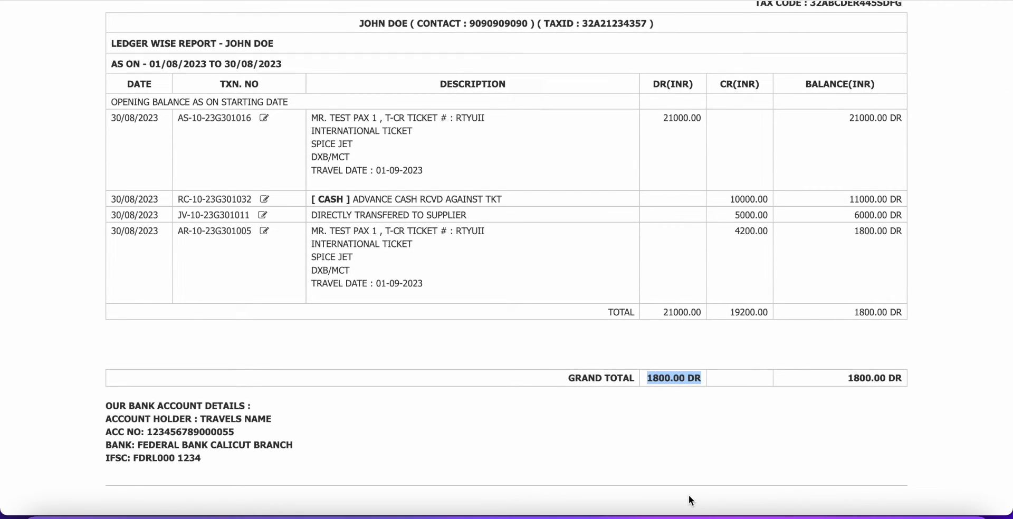
{"action": "scroll", "coordinate": [688, 495], "scroll_direction": "up", "scroll_amount": 2}
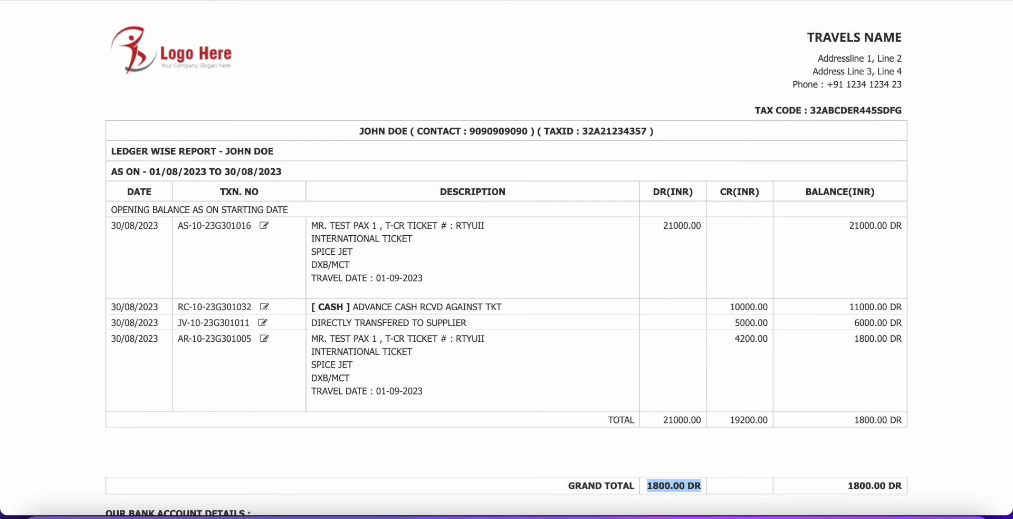
{"action": "left_click", "coordinate": [303, 0]}
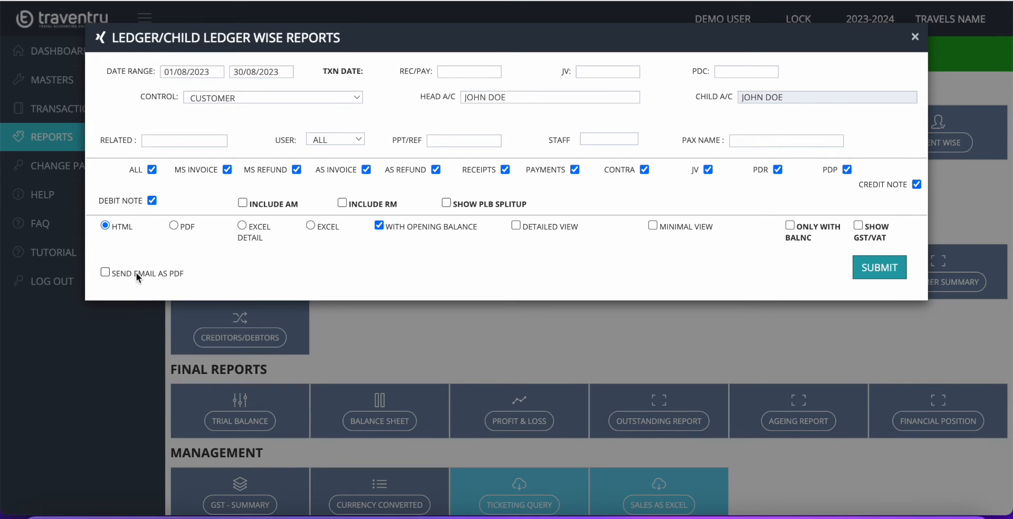
{"action": "left_click", "coordinate": [249, 93]}
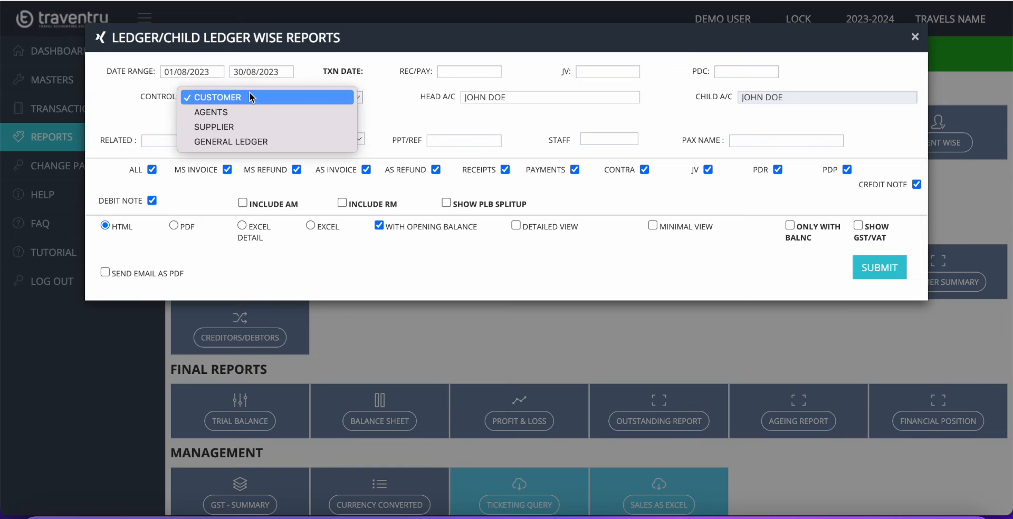
{"action": "left_click", "coordinate": [240, 127]}
{"action": "left_click", "coordinate": [534, 99]}
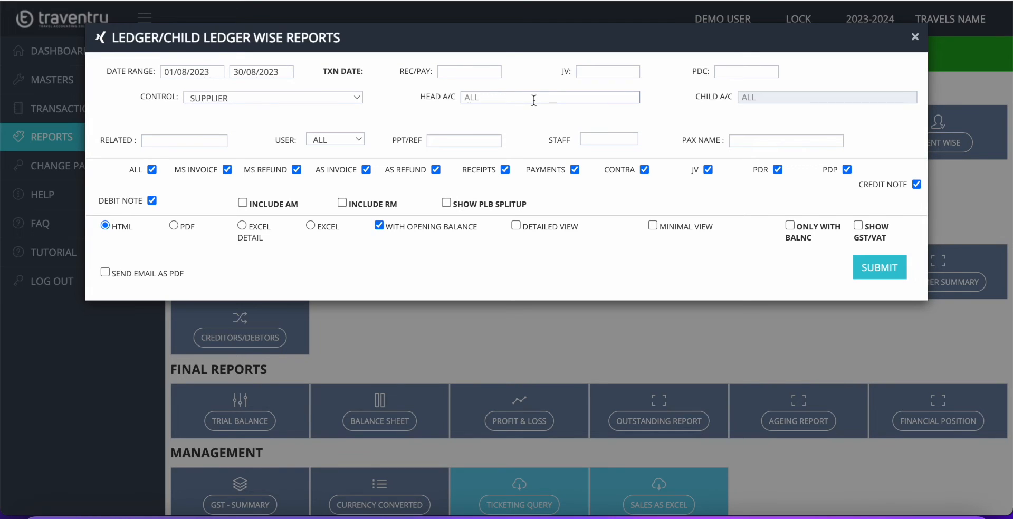
{"action": "left_click", "coordinate": [915, 37]}
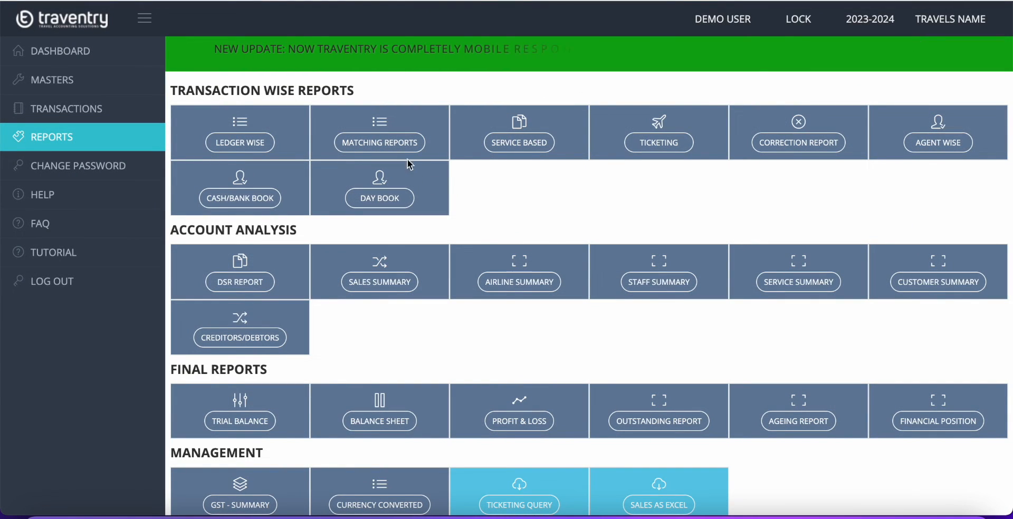
Generate a matching report with invoice set-off for the invoiced customer, covering 01/08/2023 to 30/08/2023
{"action": "left_click", "coordinate": [401, 142]}
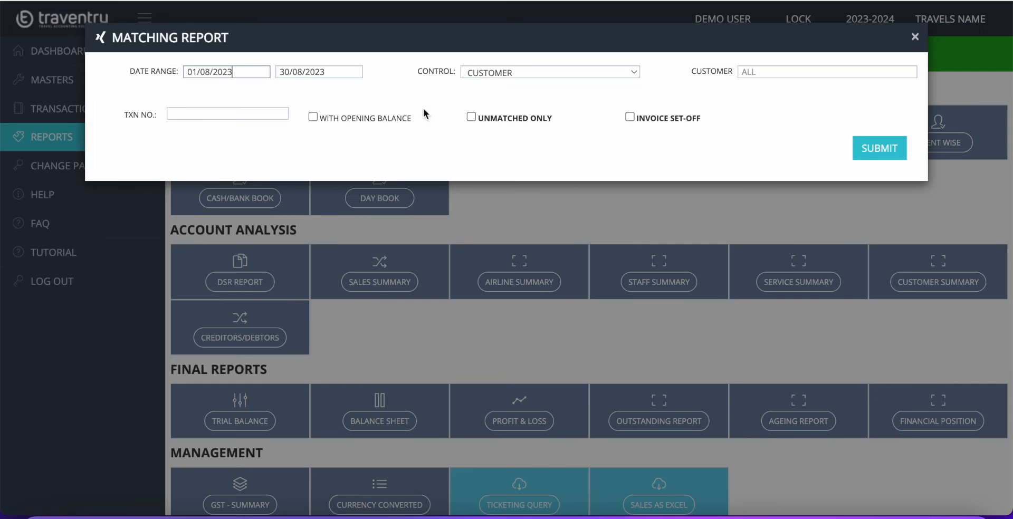
{"action": "left_click", "coordinate": [767, 72]}
{"action": "type", "text": "JOH"}
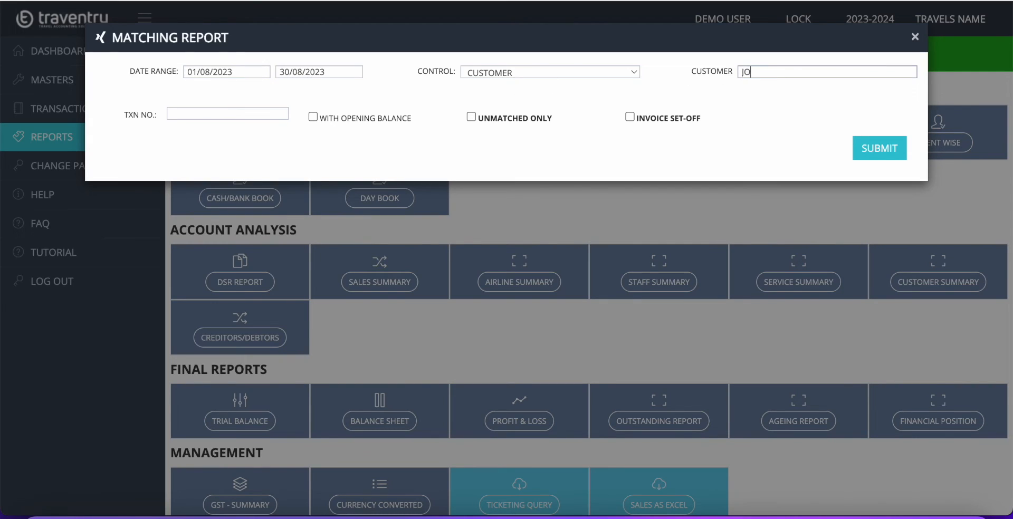
{"action": "left_click", "coordinate": [769, 88]}
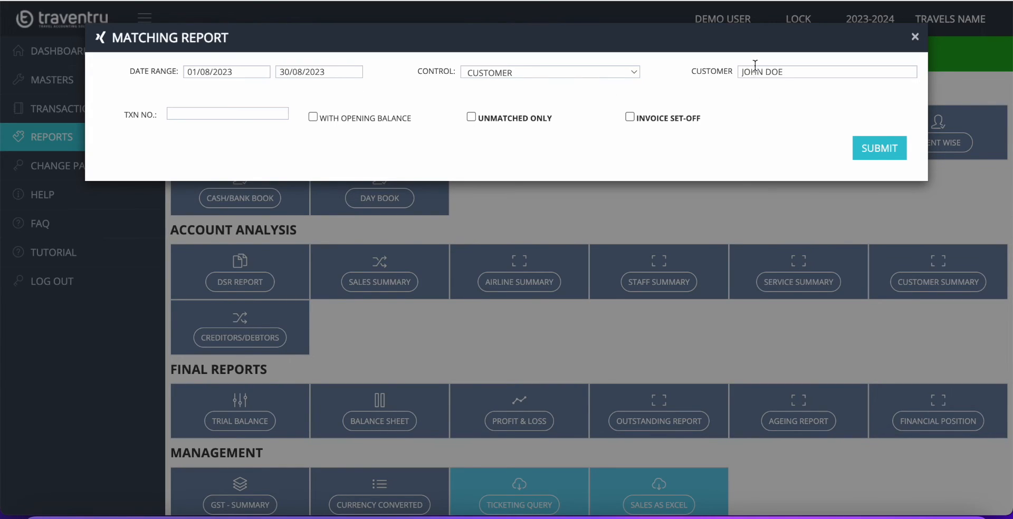
{"action": "left_click", "coordinate": [879, 151]}
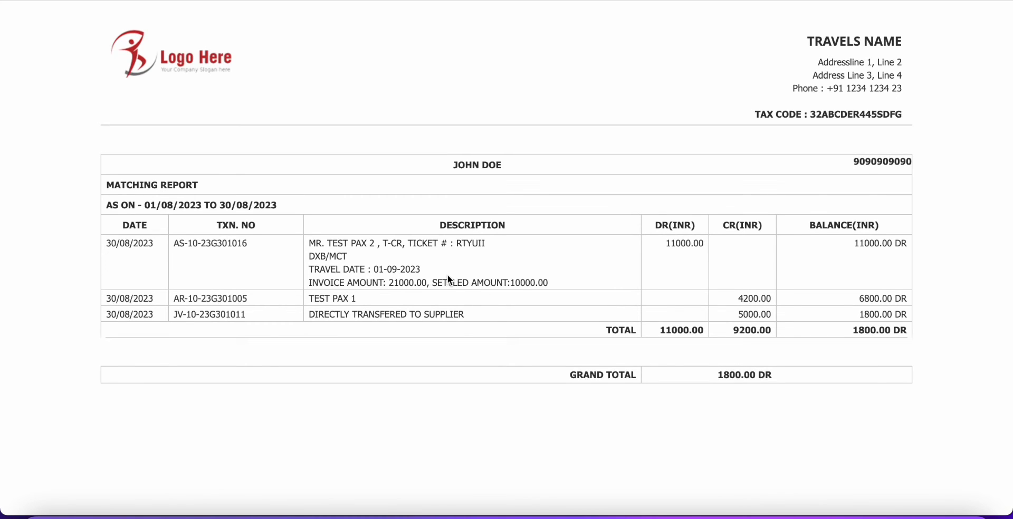
Examine the invoice's settled and outstanding amounts and the refund and journal voucher credits in the matching report, and close it
{"action": "triple_click", "coordinate": [411, 278]}
{"action": "double_click", "coordinate": [402, 285]}
{"action": "double_click", "coordinate": [528, 284]}
{"action": "left_click", "coordinate": [677, 240]}
{"action": "double_click", "coordinate": [677, 240]}
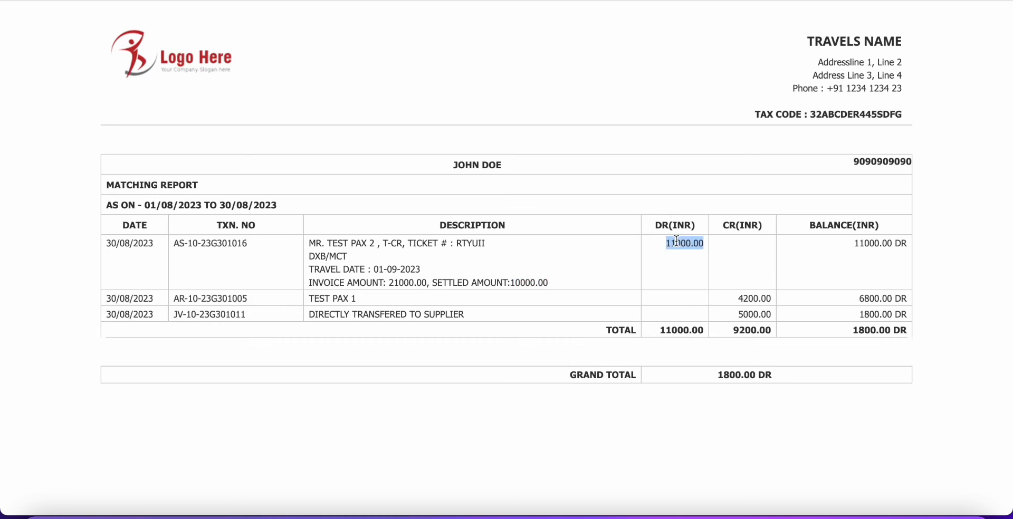
{"action": "double_click", "coordinate": [752, 299]}
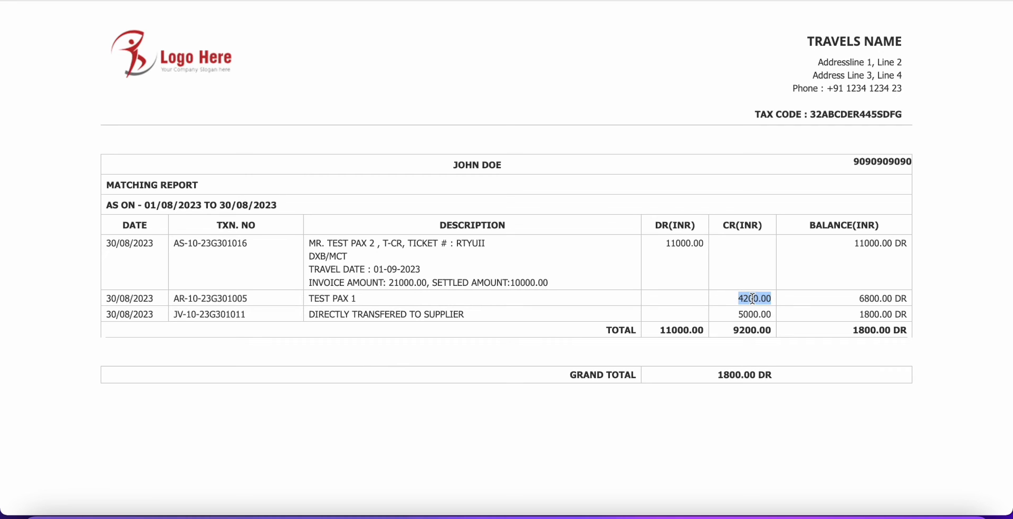
{"action": "double_click", "coordinate": [760, 316]}
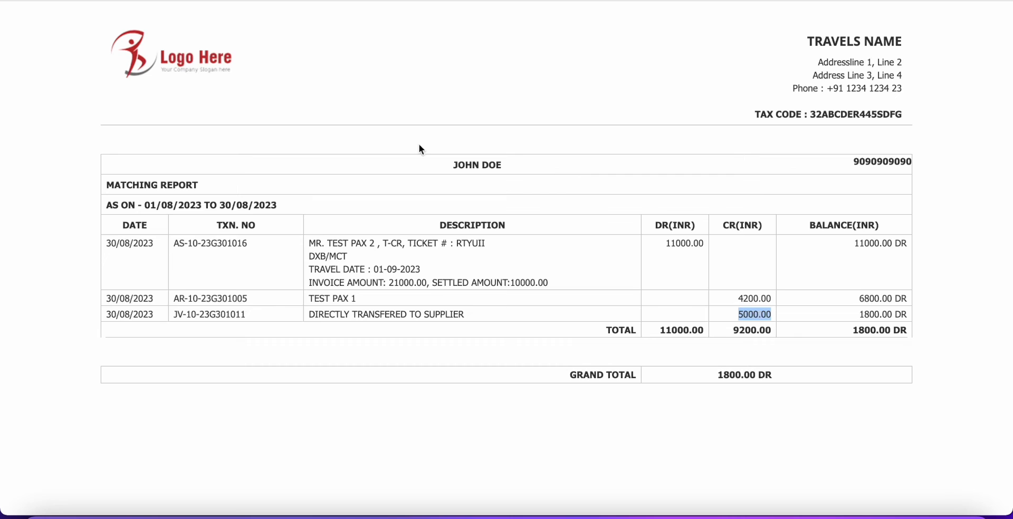
{"action": "left_click", "coordinate": [994, 16]}
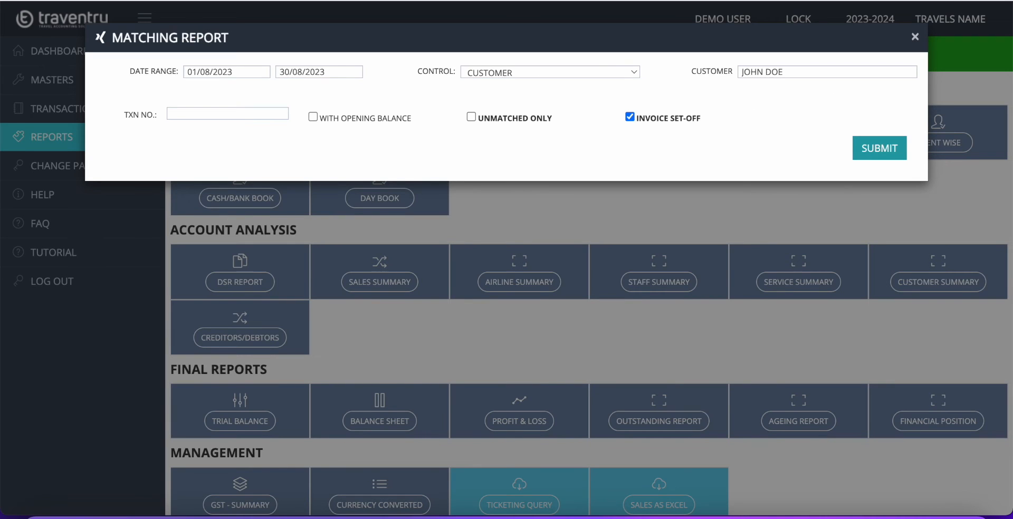
{"action": "left_click", "coordinate": [917, 38]}
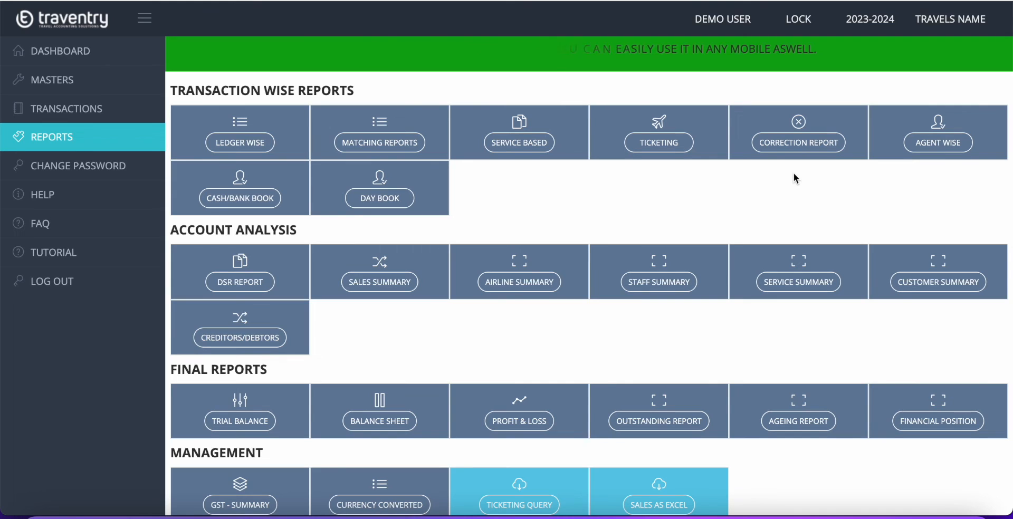
Display the HTML cash/bank book for CASH IN HAND covering 01/08/2023 to 30/08/2023
{"action": "left_click", "coordinate": [239, 199]}
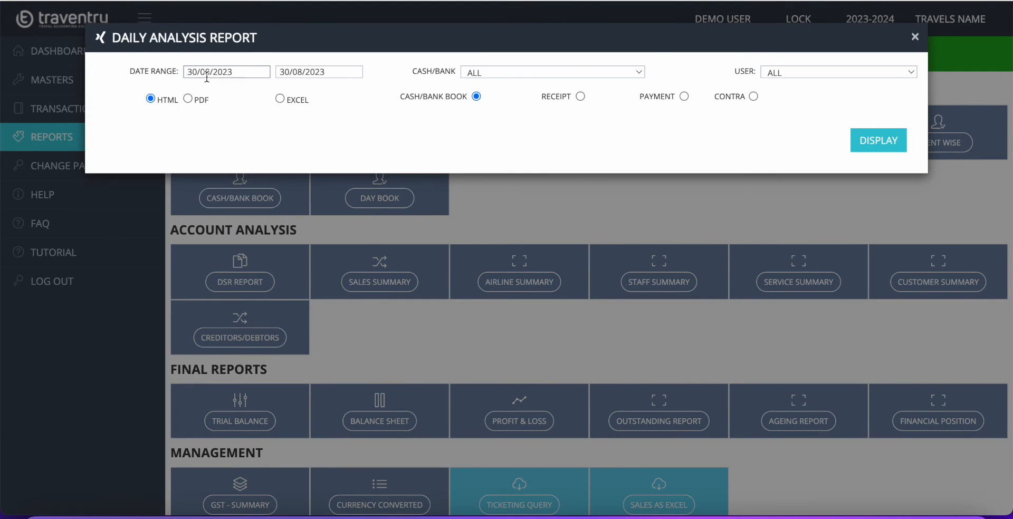
{"action": "left_click", "coordinate": [231, 73]}
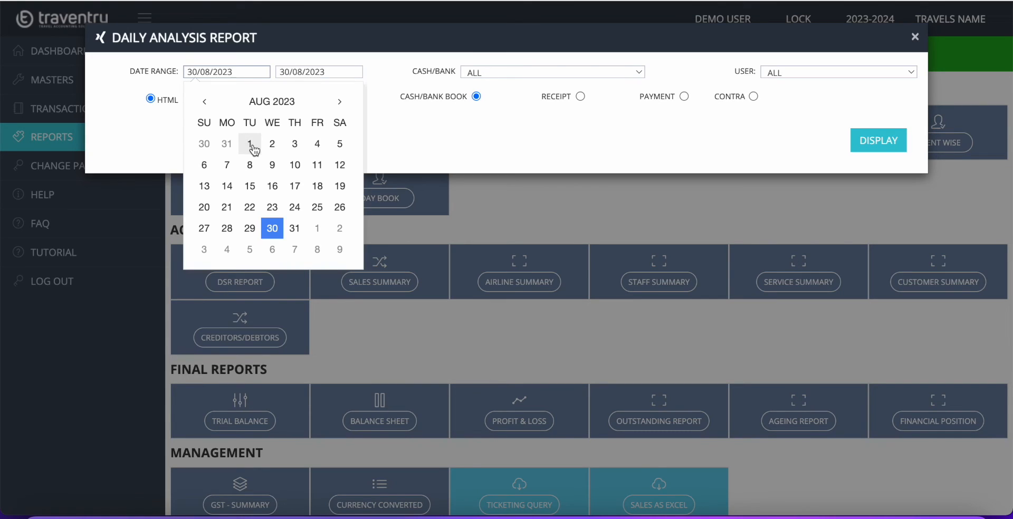
{"action": "left_click", "coordinate": [249, 143]}
{"action": "left_click", "coordinate": [491, 74]}
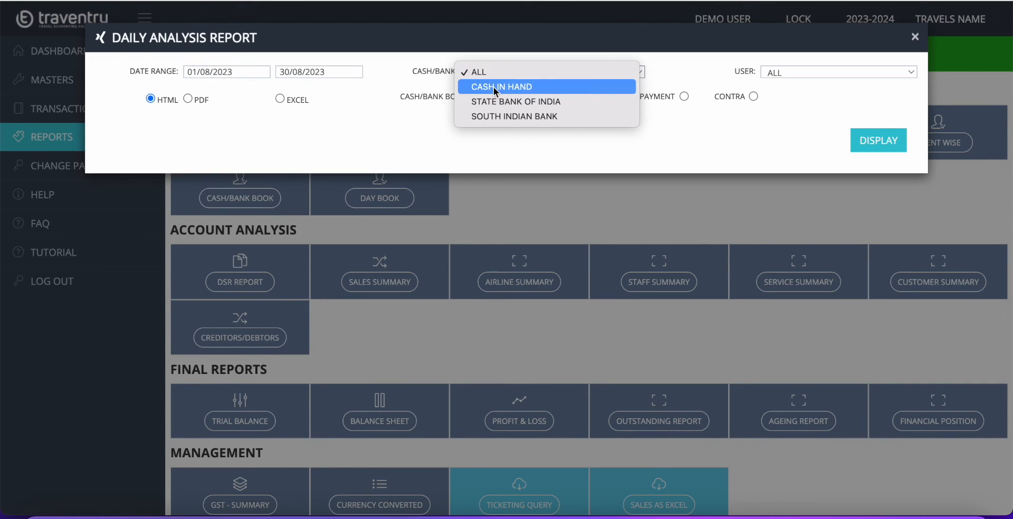
{"action": "left_click", "coordinate": [496, 87]}
{"action": "left_click", "coordinate": [896, 140]}
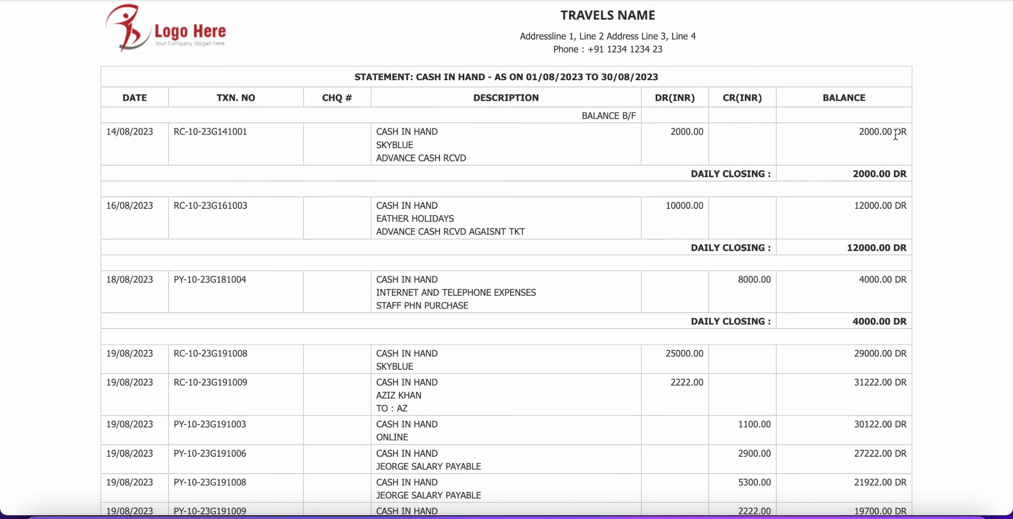
Review the cash in hand statement through its carried-forward balance, check the other selectable bank accounts, and close the report settings
{"action": "scroll", "coordinate": [895, 135], "scroll_direction": "down", "scroll_amount": 15}
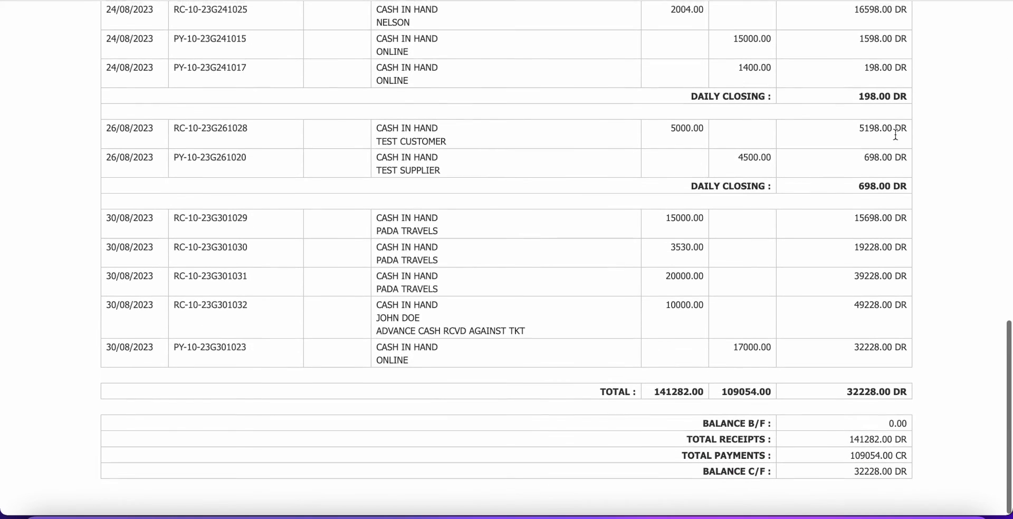
{"action": "triple_click", "coordinate": [873, 480]}
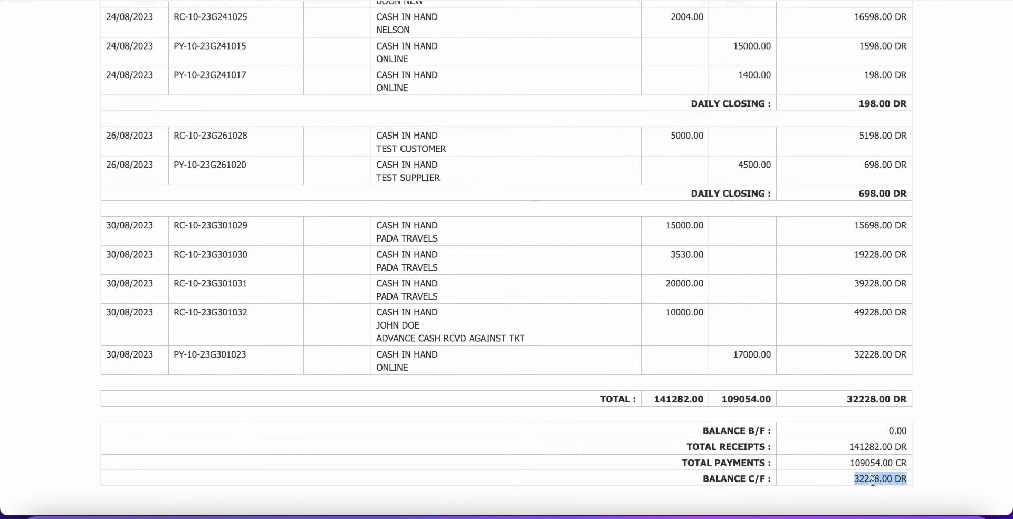
{"action": "left_click", "coordinate": [969, 431]}
{"action": "scroll", "coordinate": [977, 280], "scroll_direction": "up", "scroll_amount": 10}
{"action": "scroll", "coordinate": [977, 280], "scroll_direction": "up", "scroll_amount": 2}
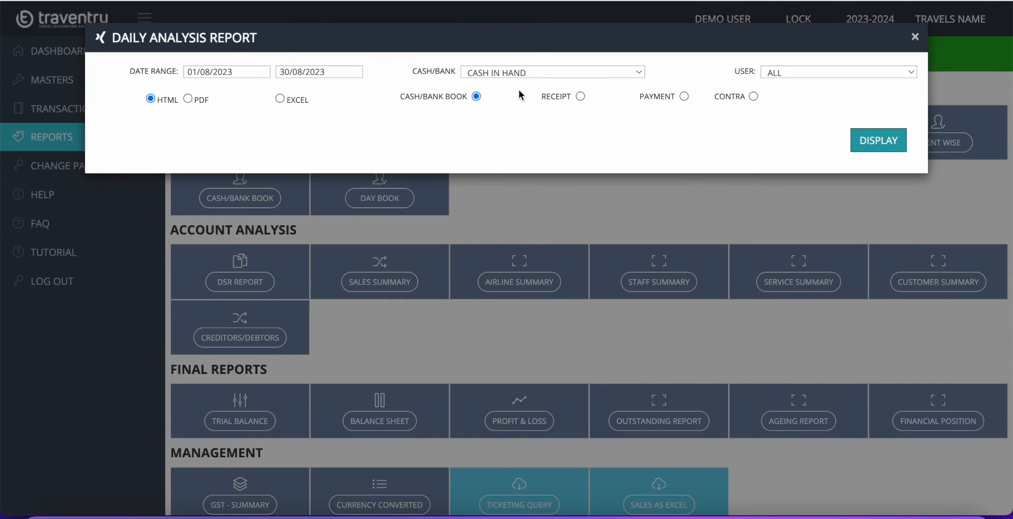
{"action": "left_click", "coordinate": [518, 74]}
{"action": "left_click", "coordinate": [610, 135]}
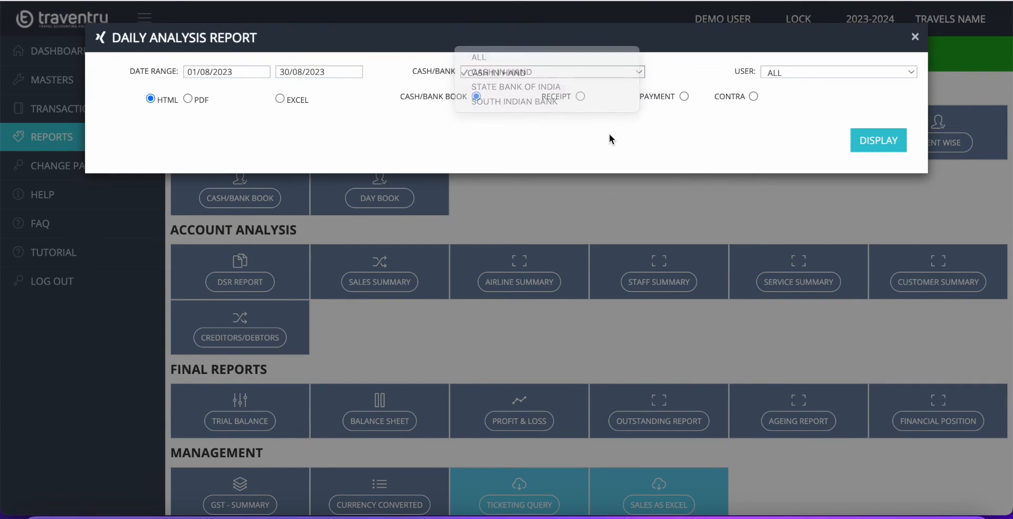
{"action": "left_click", "coordinate": [915, 37]}
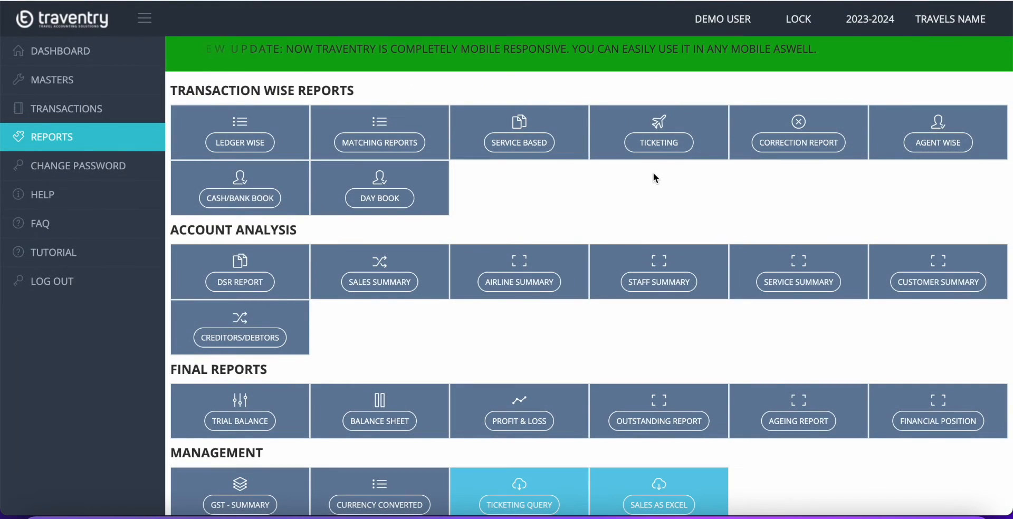
Display the day book for 30/08/2023 and review its invoices, refunds, journal vouchers, payments and receipts
{"action": "left_click", "coordinate": [390, 206]}
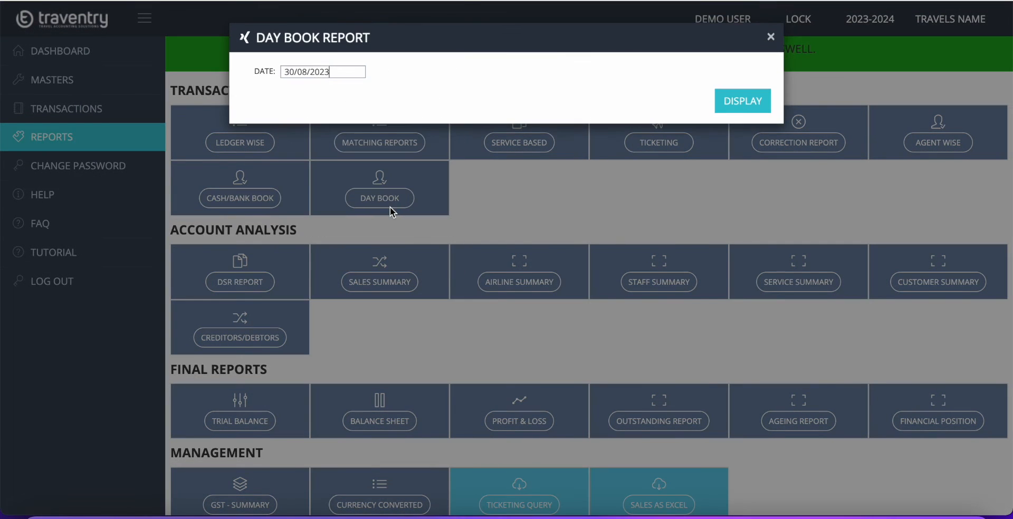
{"action": "left_click", "coordinate": [752, 103]}
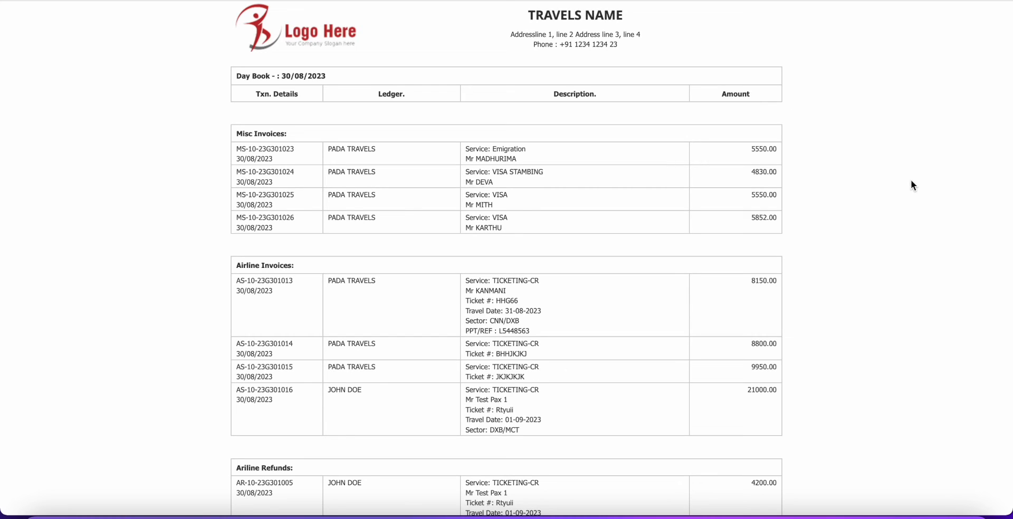
{"action": "scroll", "coordinate": [911, 181], "scroll_direction": "down", "scroll_amount": 7}
{"action": "scroll", "coordinate": [911, 181], "scroll_direction": "up", "scroll_amount": 7}
{"action": "scroll", "coordinate": [913, 185], "scroll_direction": "down", "scroll_amount": 1}
{"action": "scroll", "coordinate": [973, 213], "scroll_direction": "down", "scroll_amount": 7}
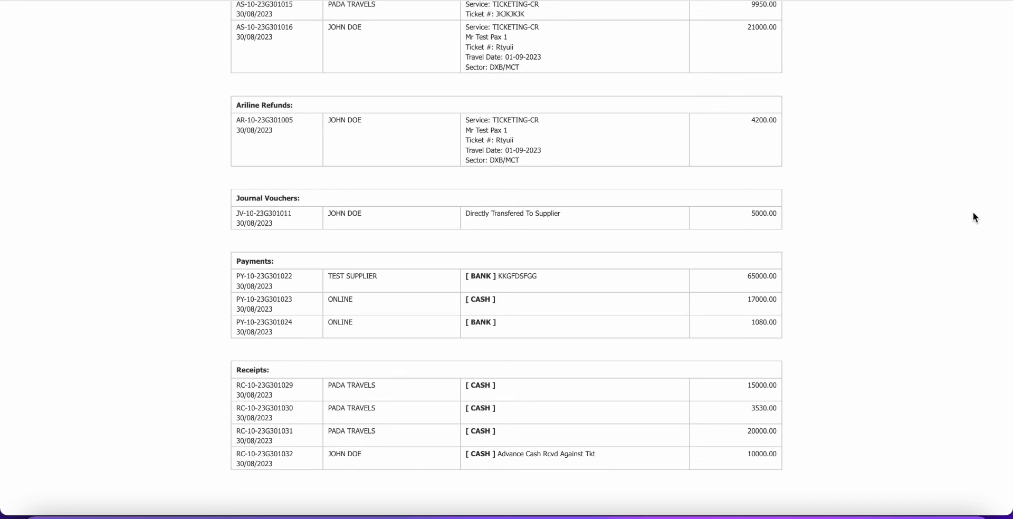
{"action": "scroll", "coordinate": [974, 212], "scroll_direction": "up", "scroll_amount": 7}
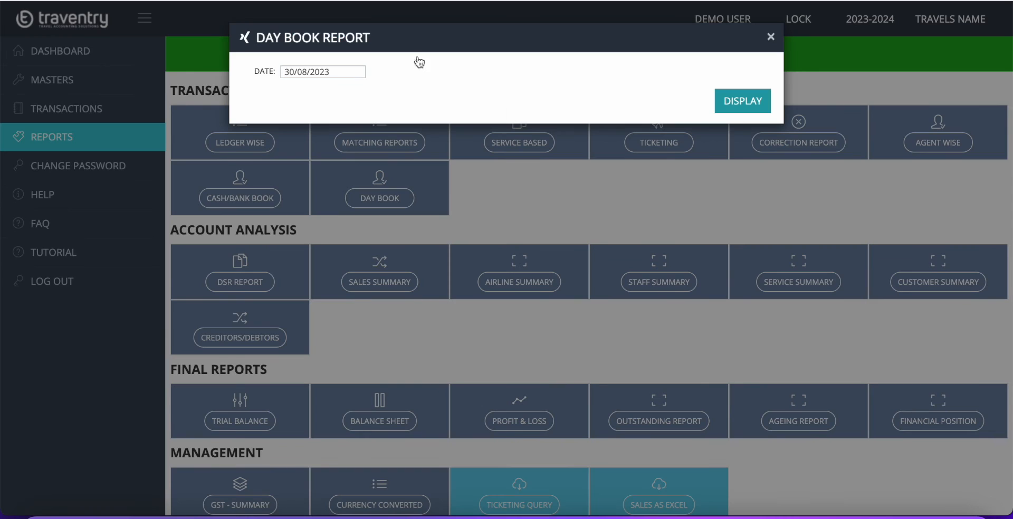
{"action": "left_click", "coordinate": [771, 38]}
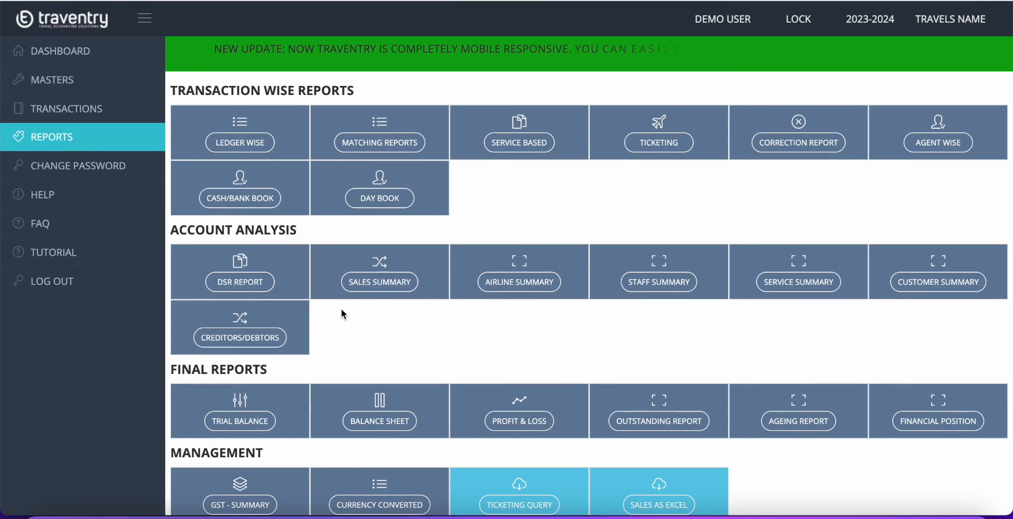
Display the HTML sales summary for all service types from 01/08/2023 to 30/08/2023 and review its entries, grand total and service counts
{"action": "left_click", "coordinate": [252, 287]}
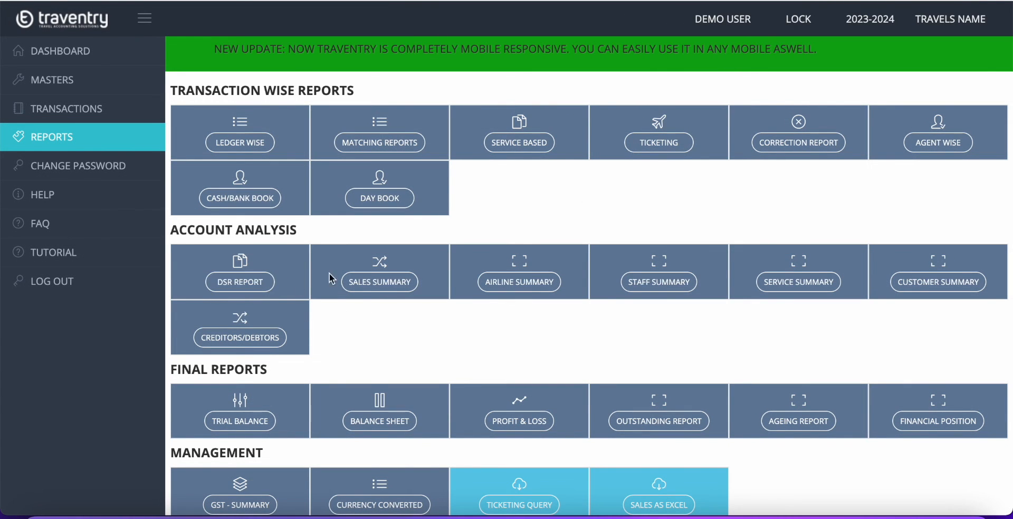
{"action": "left_click", "coordinate": [380, 282]}
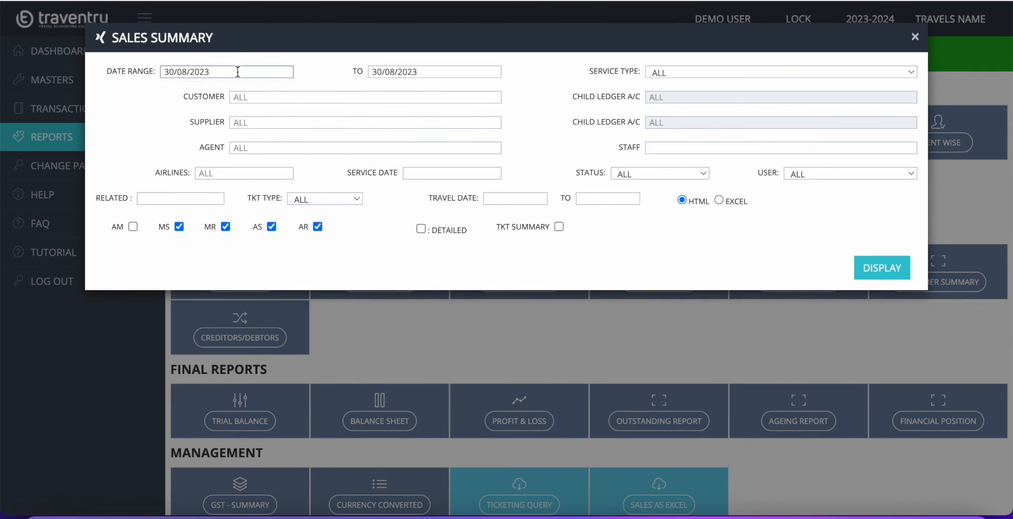
{"action": "left_click", "coordinate": [237, 72]}
{"action": "left_click", "coordinate": [227, 141]}
{"action": "left_click", "coordinate": [777, 75]}
{"action": "left_click", "coordinate": [777, 75]}
{"action": "left_click", "coordinate": [882, 267]}
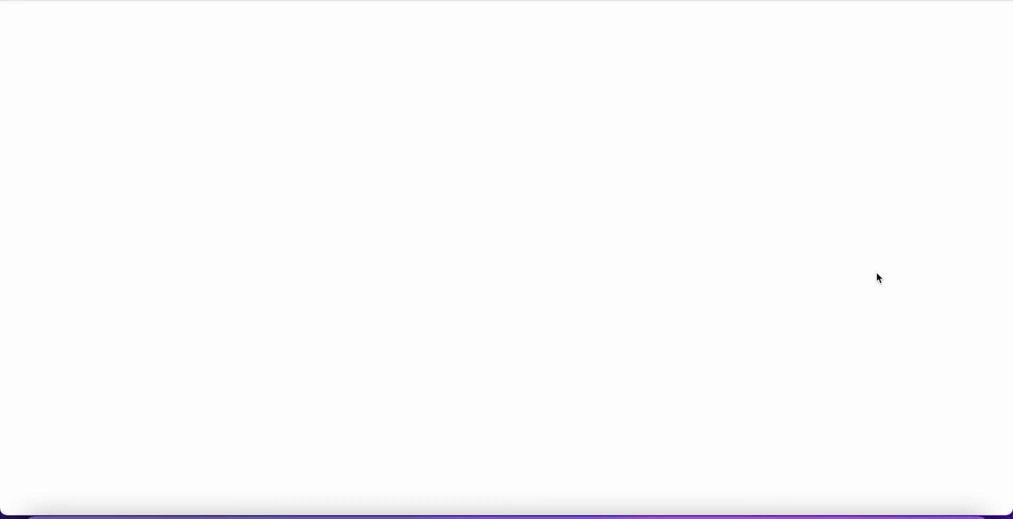
{"action": "scroll", "coordinate": [877, 273], "scroll_direction": "down", "scroll_amount": 20}
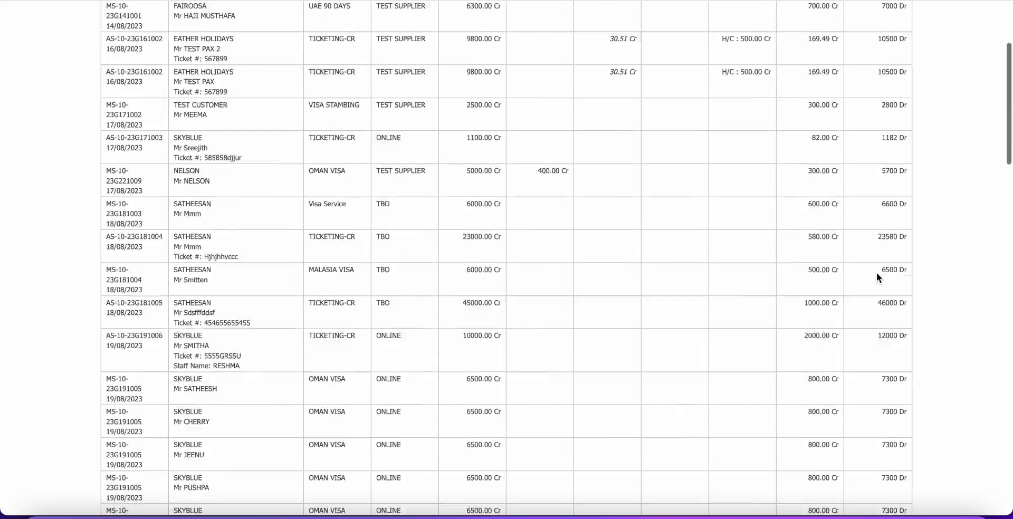
{"action": "scroll", "coordinate": [876, 273], "scroll_direction": "up", "scroll_amount": 15}
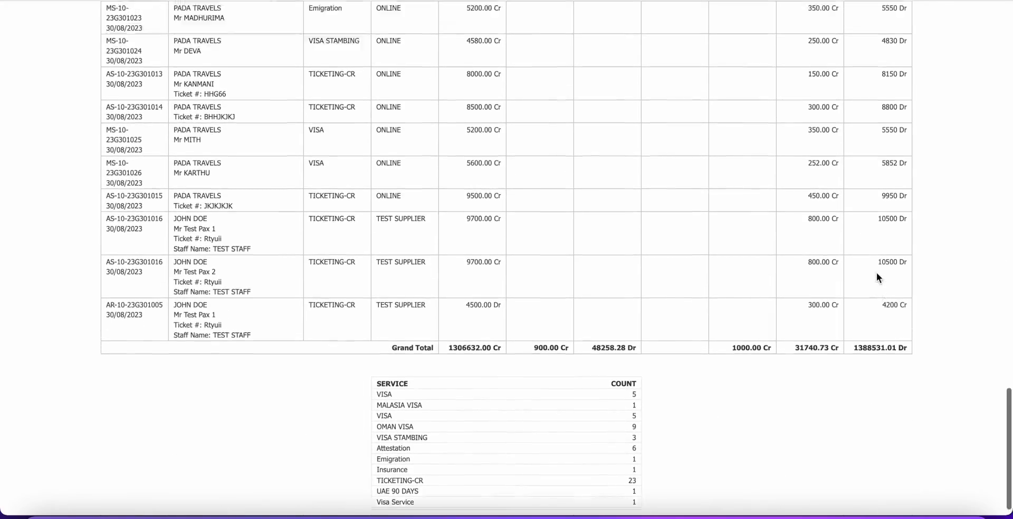
Review the sales summary from its first entries to the service counts, and close both the report and its settings
{"action": "scroll", "coordinate": [876, 272], "scroll_direction": "up", "scroll_amount": 7}
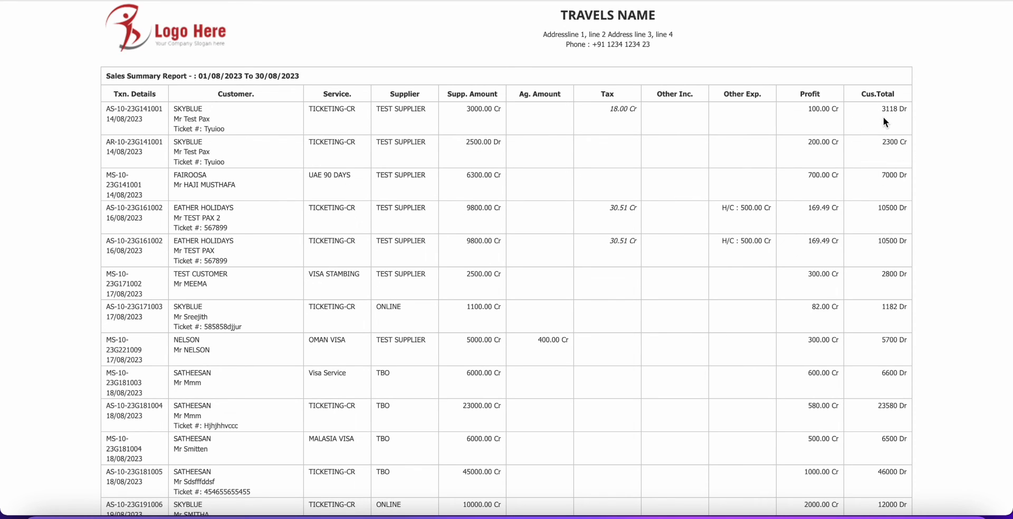
{"action": "scroll", "coordinate": [884, 118], "scroll_direction": "down", "scroll_amount": 20}
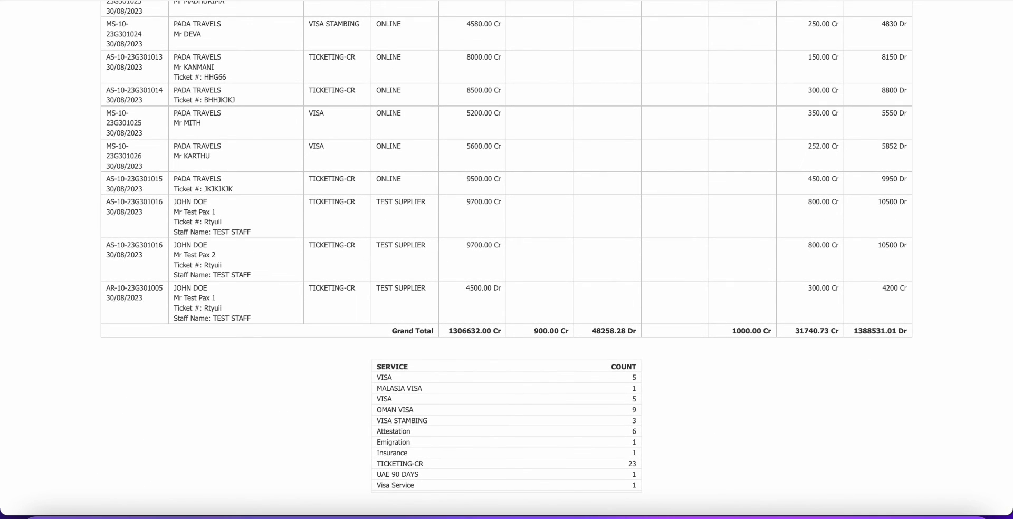
{"action": "key", "text": "super+w"}
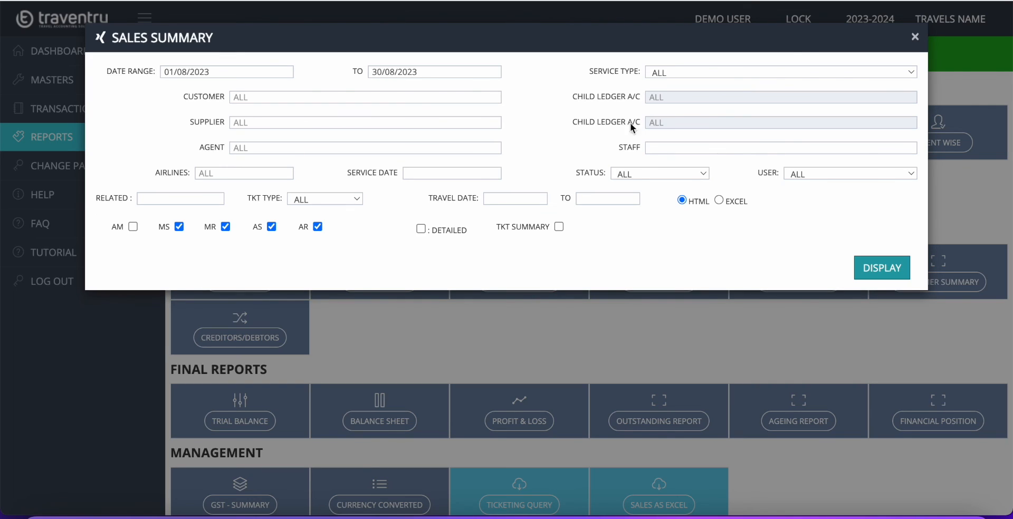
{"action": "left_click", "coordinate": [915, 37]}
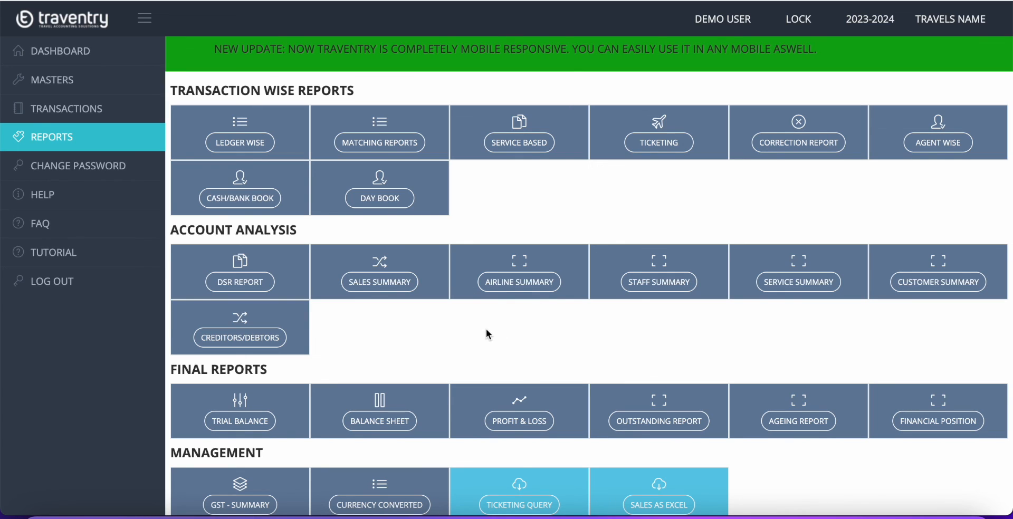
Display the HTML customer outstanding report for 01/08/2023 to 30/08/2023 and check the refunded airline-ticket customer's debit, credit and balance against their ledger statement
{"action": "left_click", "coordinate": [646, 425]}
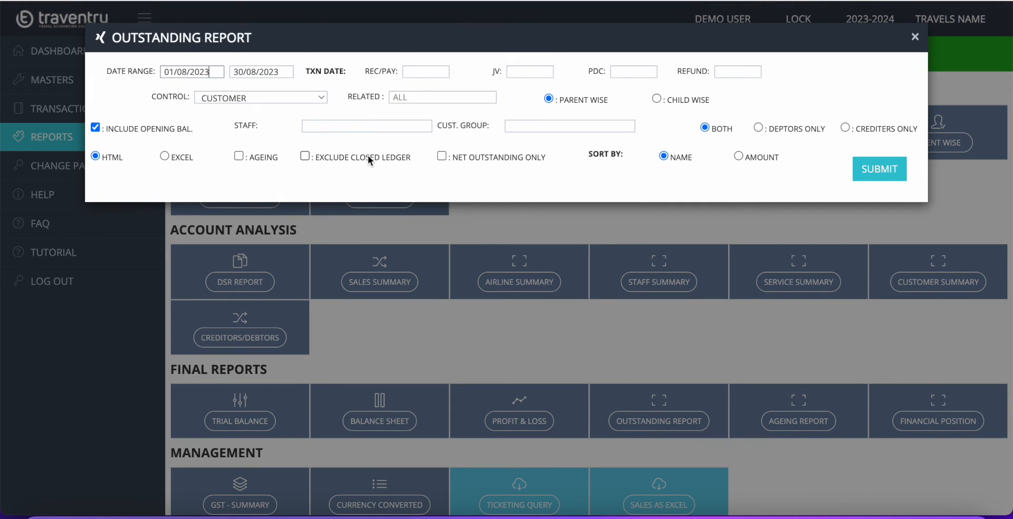
{"action": "left_click", "coordinate": [897, 169]}
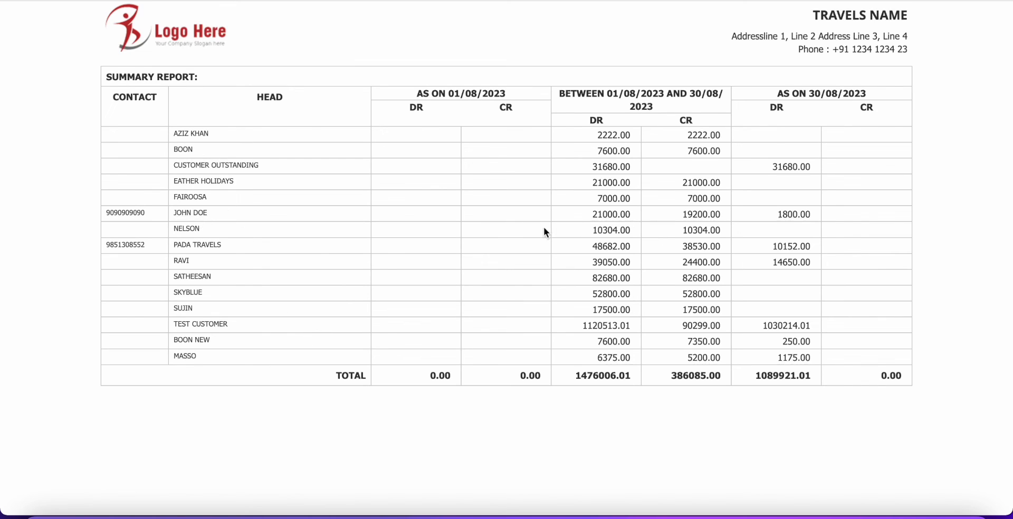
{"action": "double_click", "coordinate": [611, 213]}
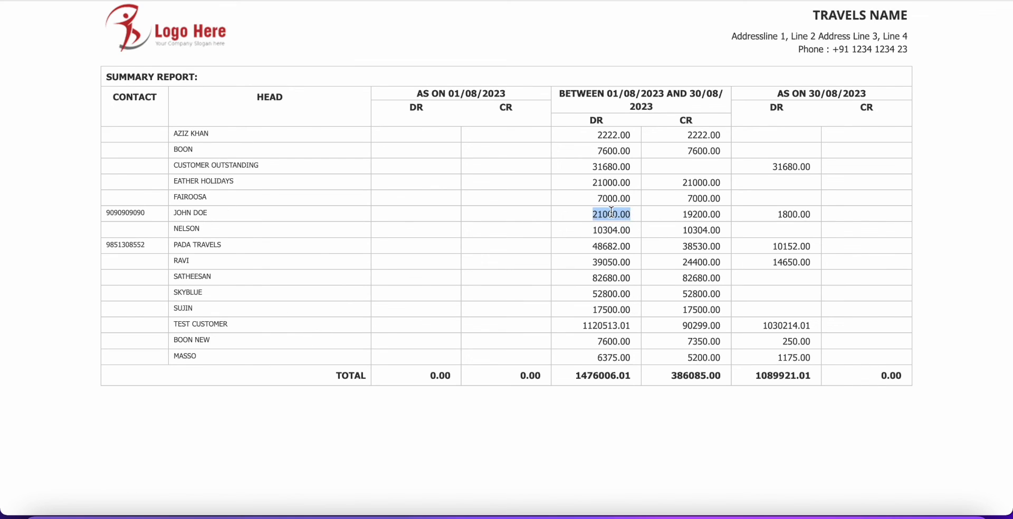
{"action": "double_click", "coordinate": [701, 215]}
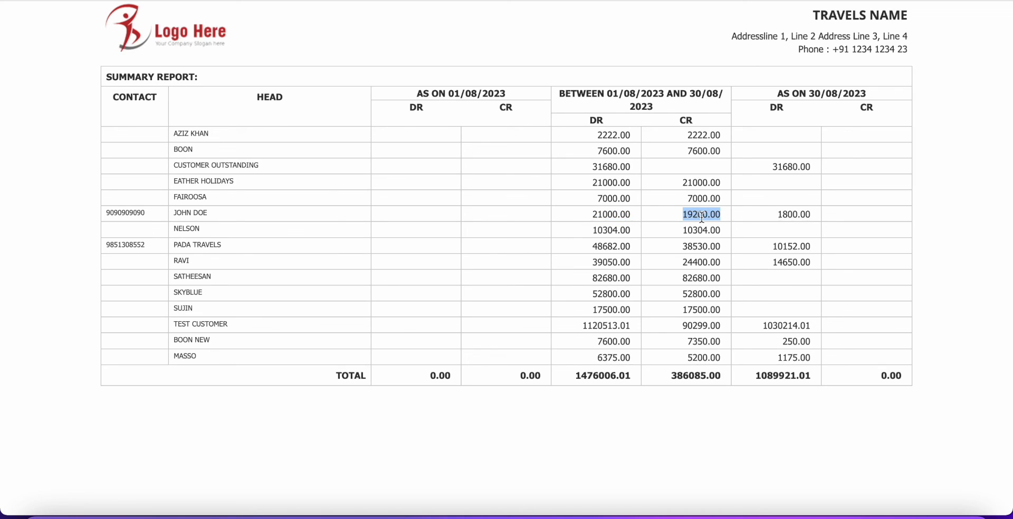
{"action": "double_click", "coordinate": [795, 215]}
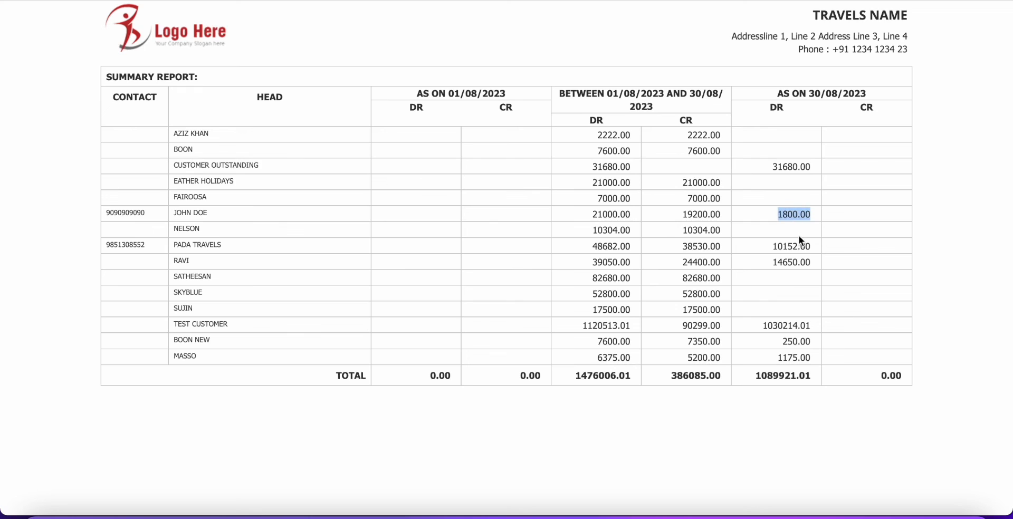
{"action": "left_click", "coordinate": [192, 214]}
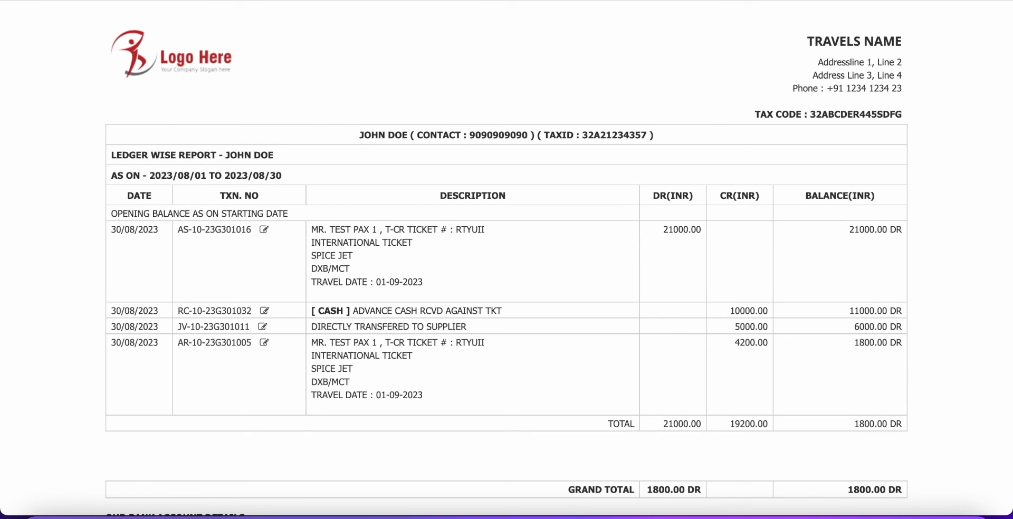
{"action": "key", "text": "super+w"}
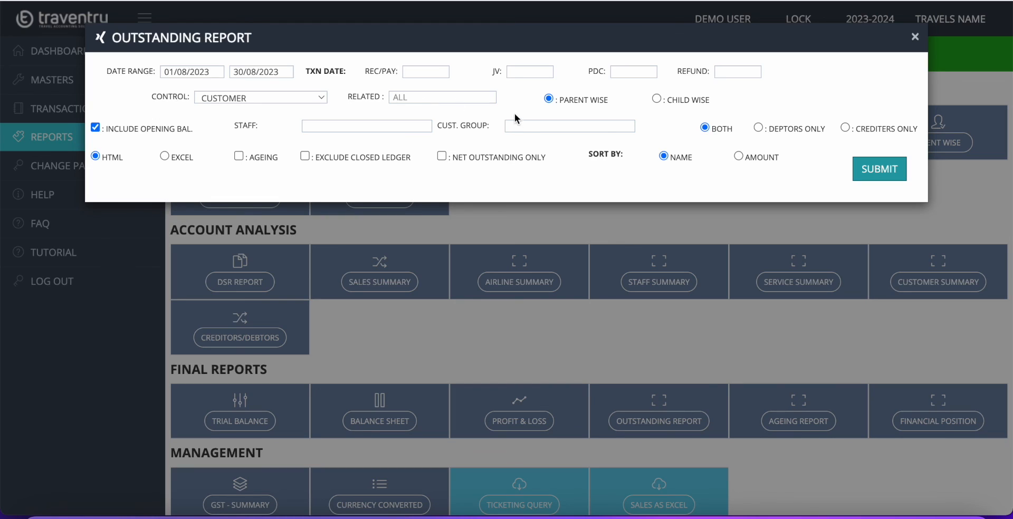
Look over the outstanding report's filters, set its control to SUPPLIER, and close the report settings without submitting
{"action": "left_click", "coordinate": [408, 100]}
{"action": "left_click", "coordinate": [520, 125]}
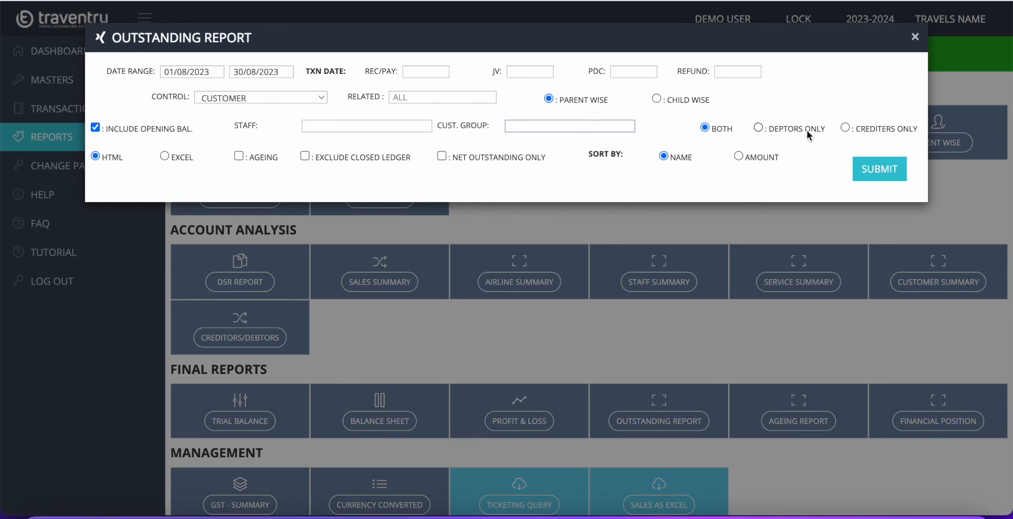
{"action": "left_click", "coordinate": [241, 100]}
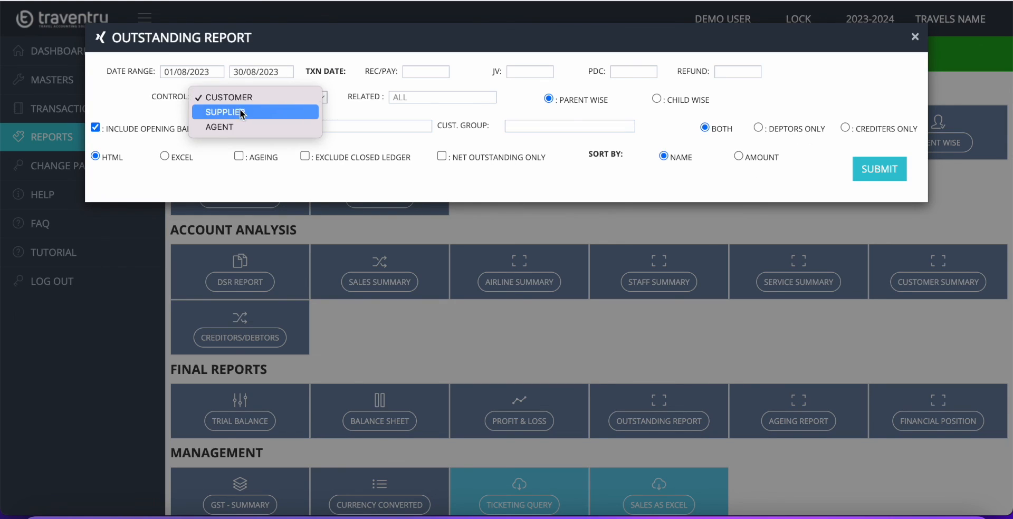
{"action": "left_click", "coordinate": [241, 113]}
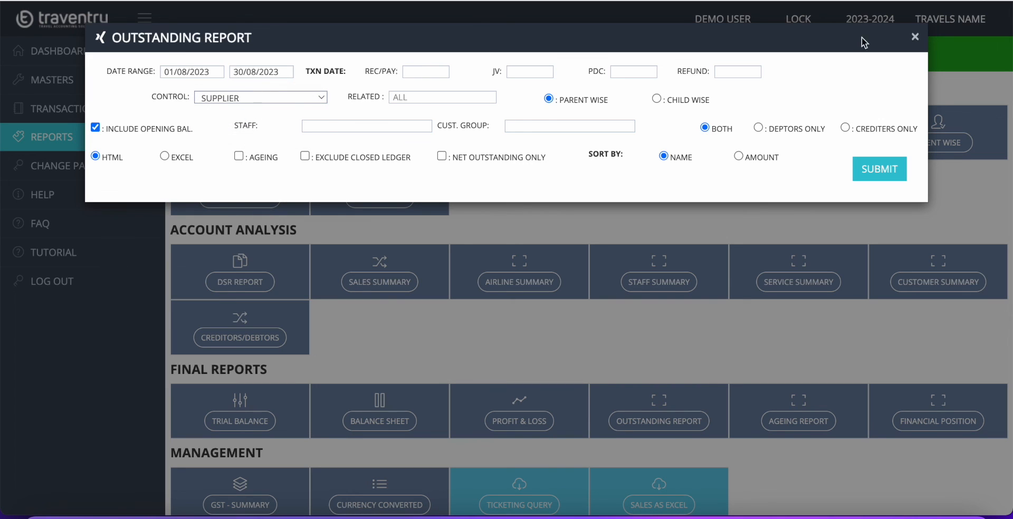
{"action": "left_click", "coordinate": [916, 38]}
Look over the remaining final and management reports, and return to the dashboard
{"action": "scroll", "coordinate": [843, 305], "scroll_direction": "down", "scroll_amount": 1}
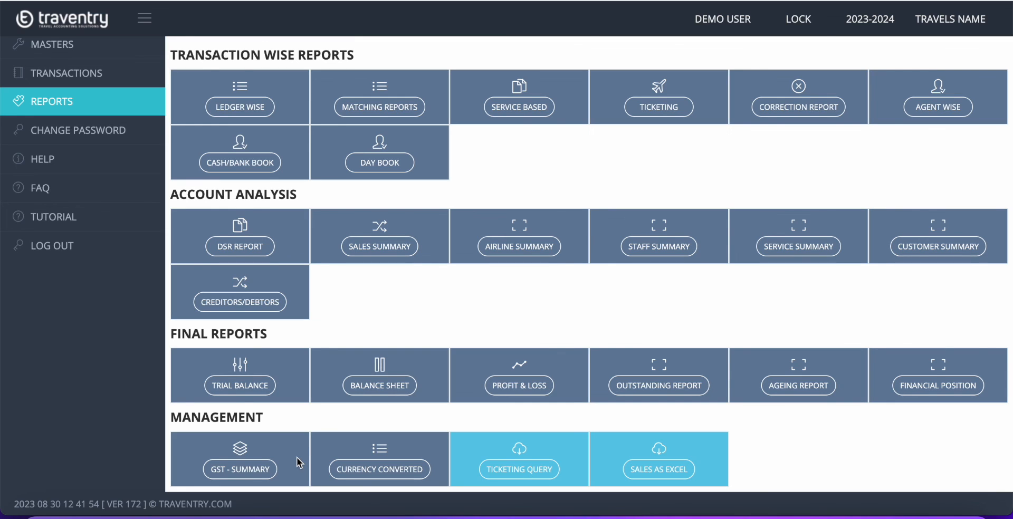
{"action": "scroll", "coordinate": [298, 462], "scroll_direction": "up", "scroll_amount": 1}
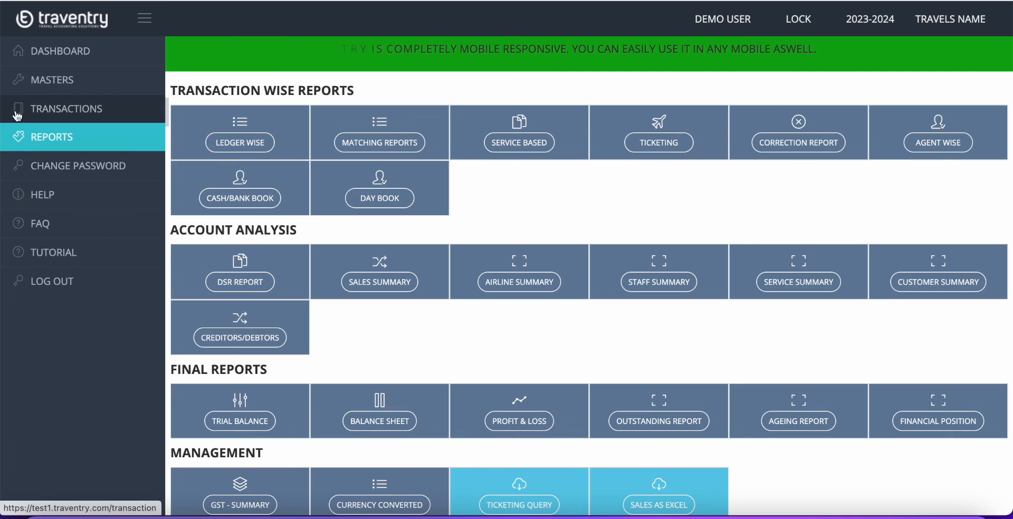
{"action": "left_click", "coordinate": [80, 57]}
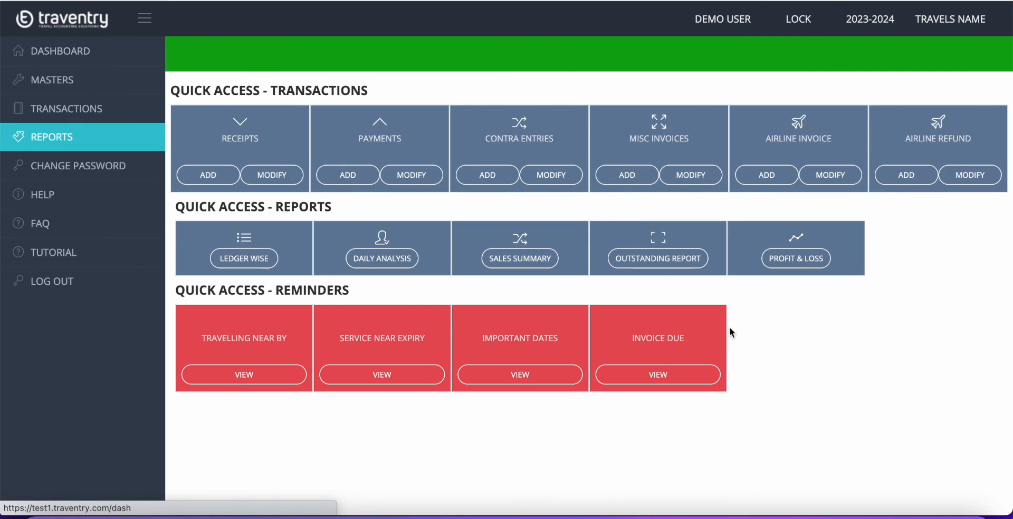